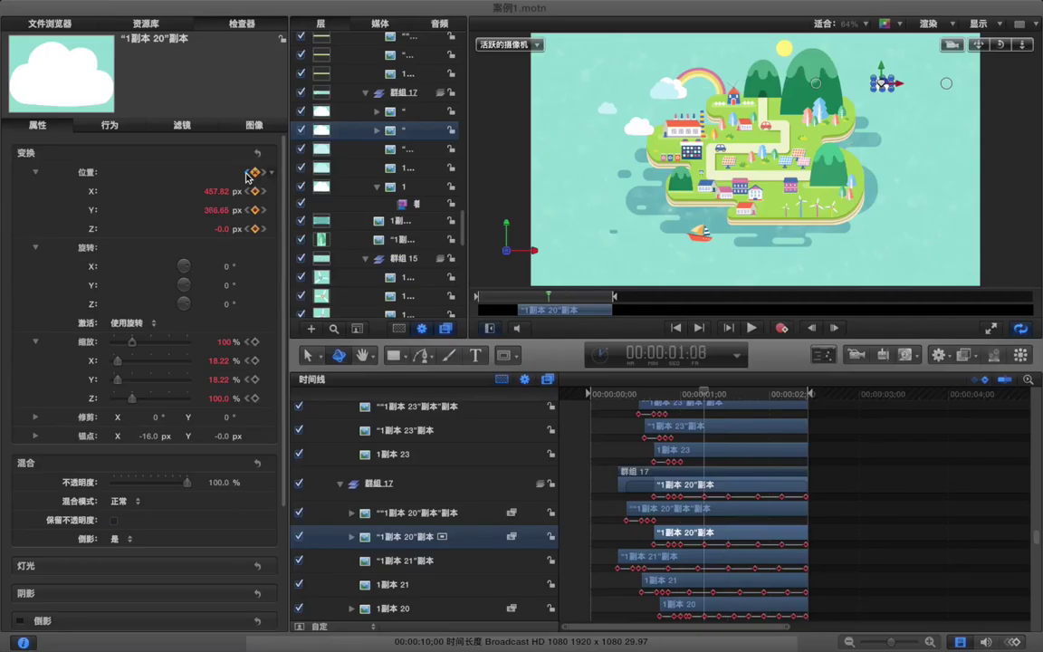
Step: Set the Y position of the cloud layer "1副本 20"副本 to 373.65 px at 0:00:00:26 and deselect it
{"action": "left_click", "coordinate": [216, 210]}
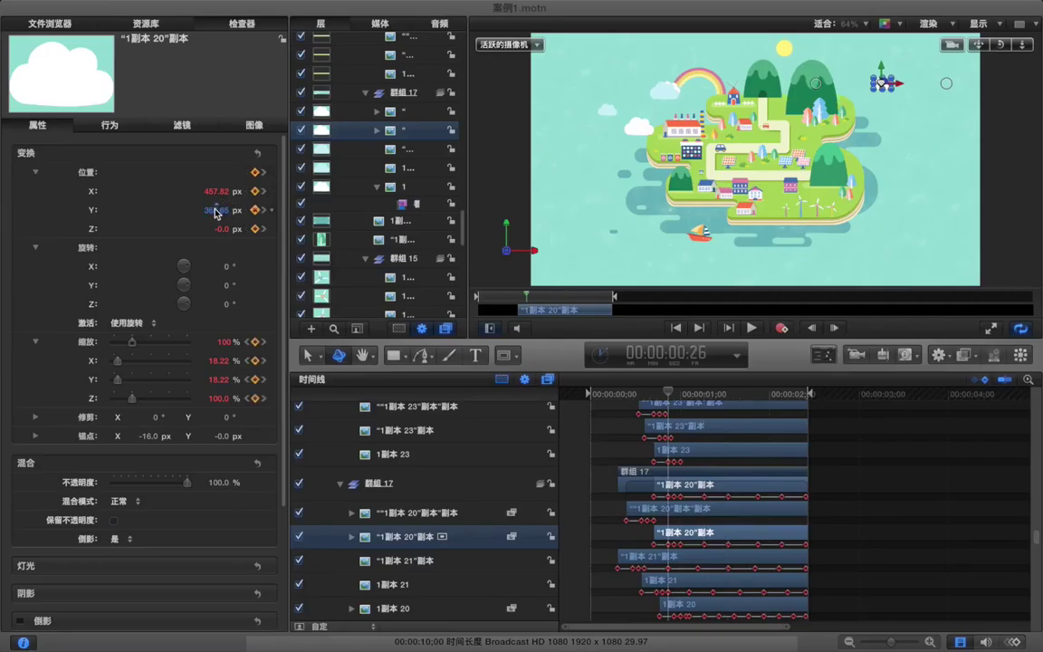
{"action": "left_click_drag", "start_coordinate": [881, 82], "coordinate": [881, 80]}
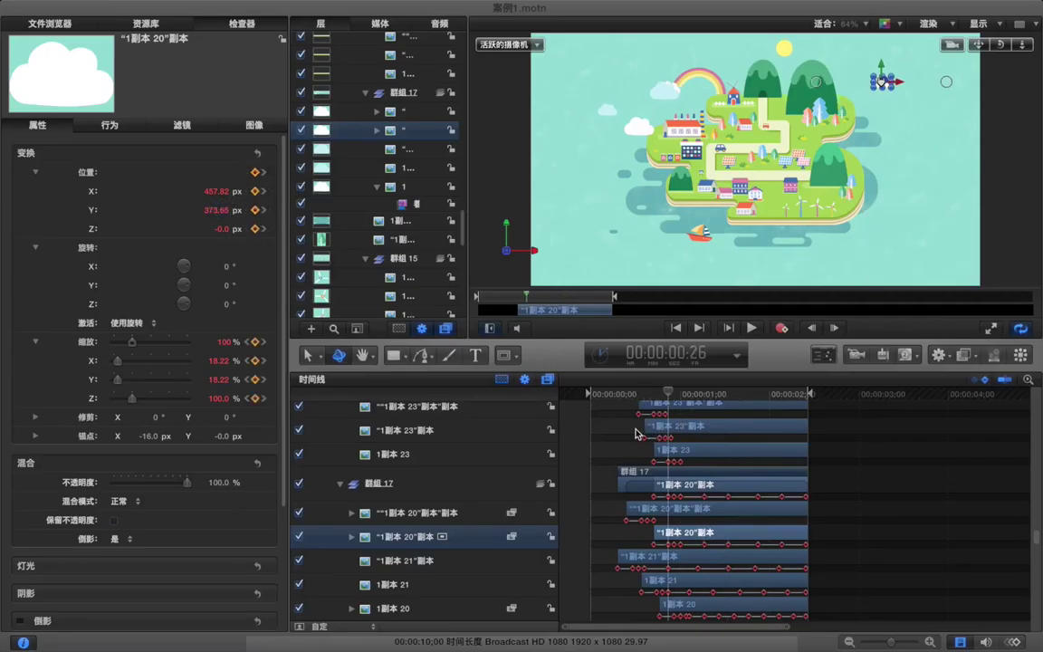
{"action": "left_click", "coordinate": [608, 428]}
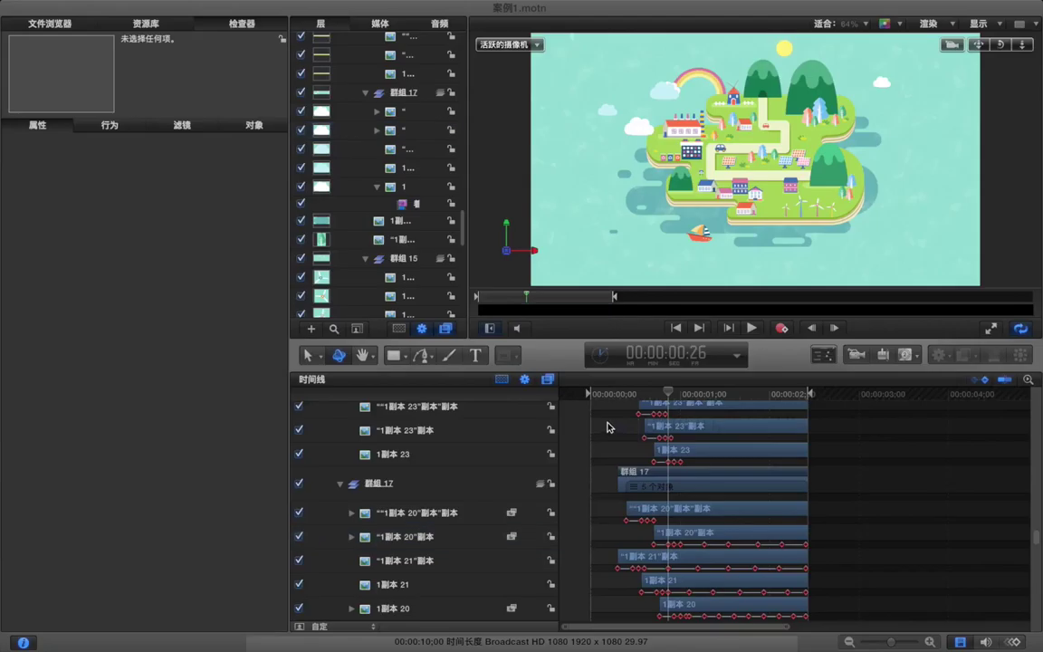
Step: Add position keyframes to the left white cloud at 0:00:00:19, 0:00:00:26, 0:00:01:04, 0:00:01:16, 0:00:02:00 and 0:00:02:12
{"action": "left_click", "coordinate": [484, 513]}
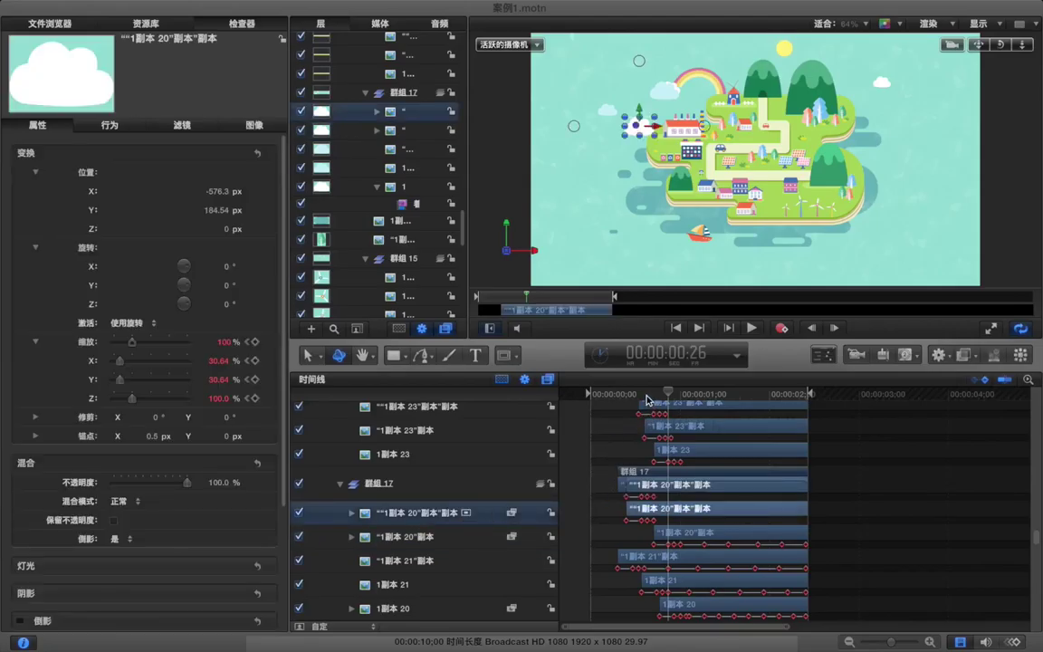
{"action": "left_click", "coordinate": [647, 397]}
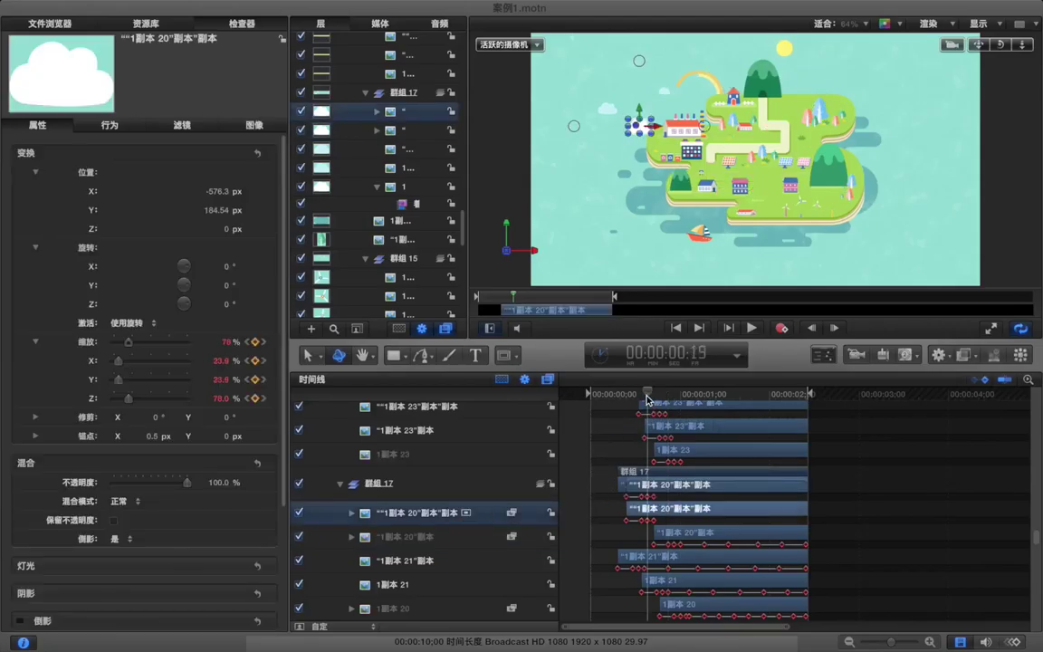
{"action": "left_click", "coordinate": [256, 173]}
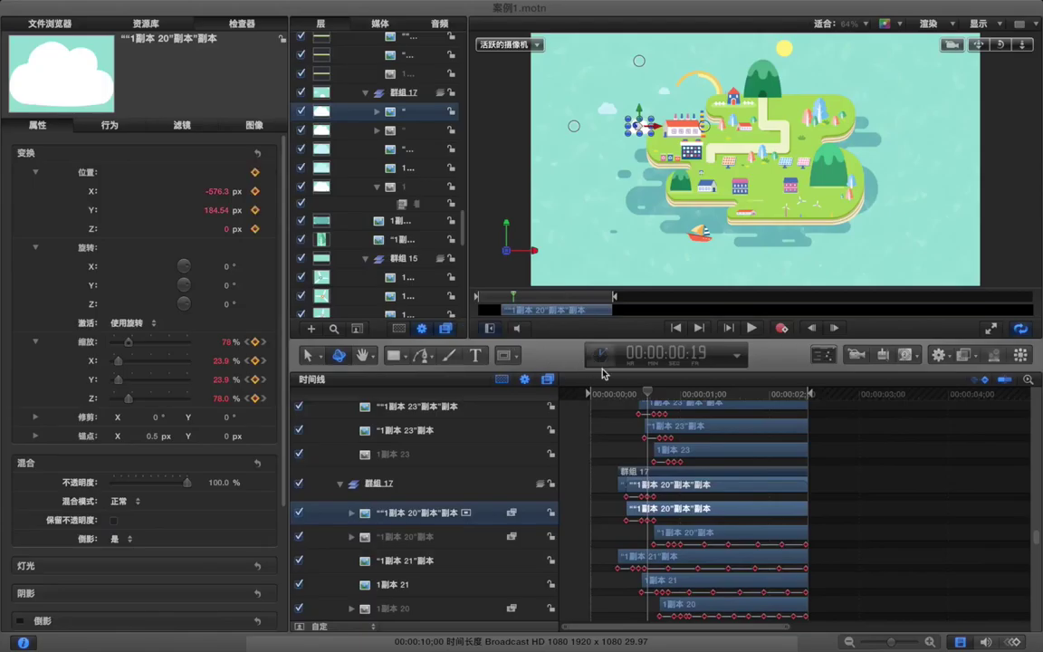
{"action": "left_click", "coordinate": [668, 396]}
{"action": "mouse_move", "coordinate": [254, 174]}
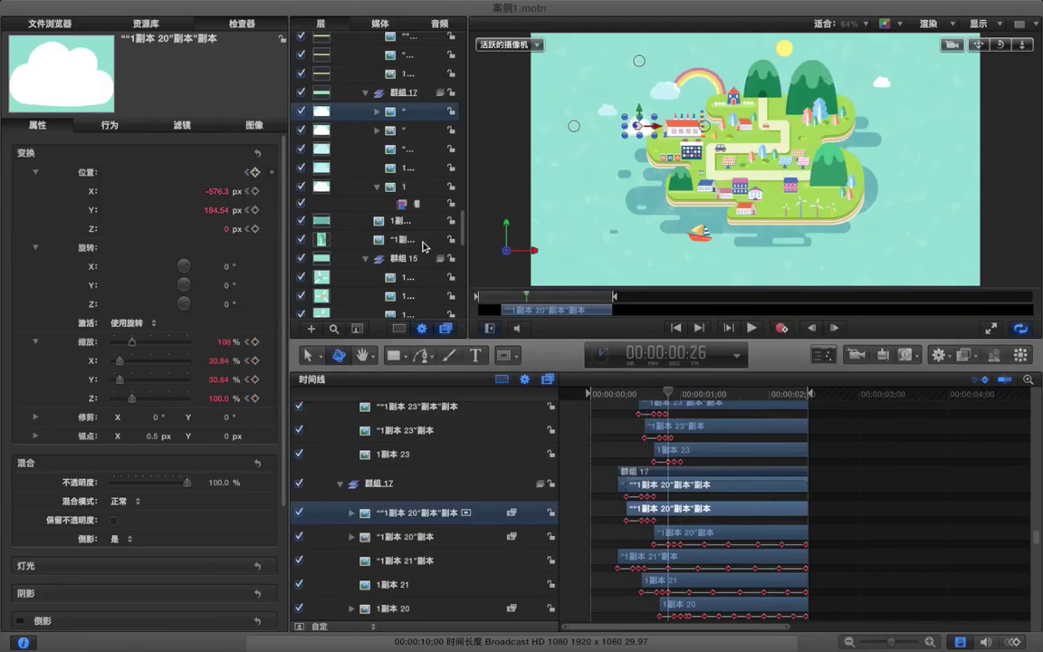
{"action": "left_click", "coordinate": [693, 396]}
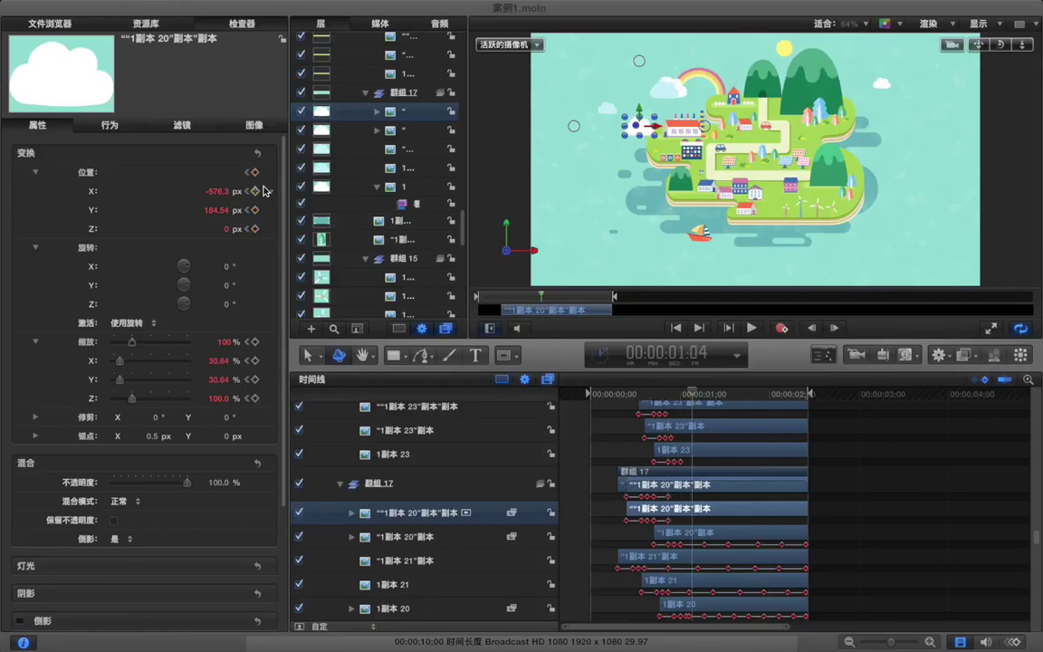
{"action": "left_click", "coordinate": [729, 400]}
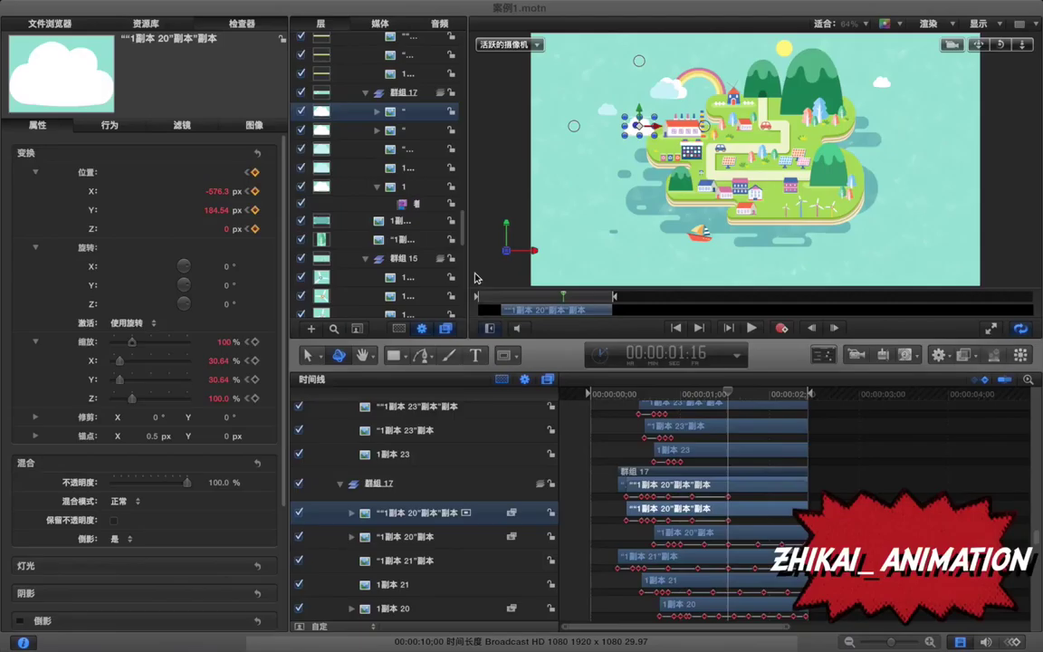
{"action": "left_click", "coordinate": [771, 400]}
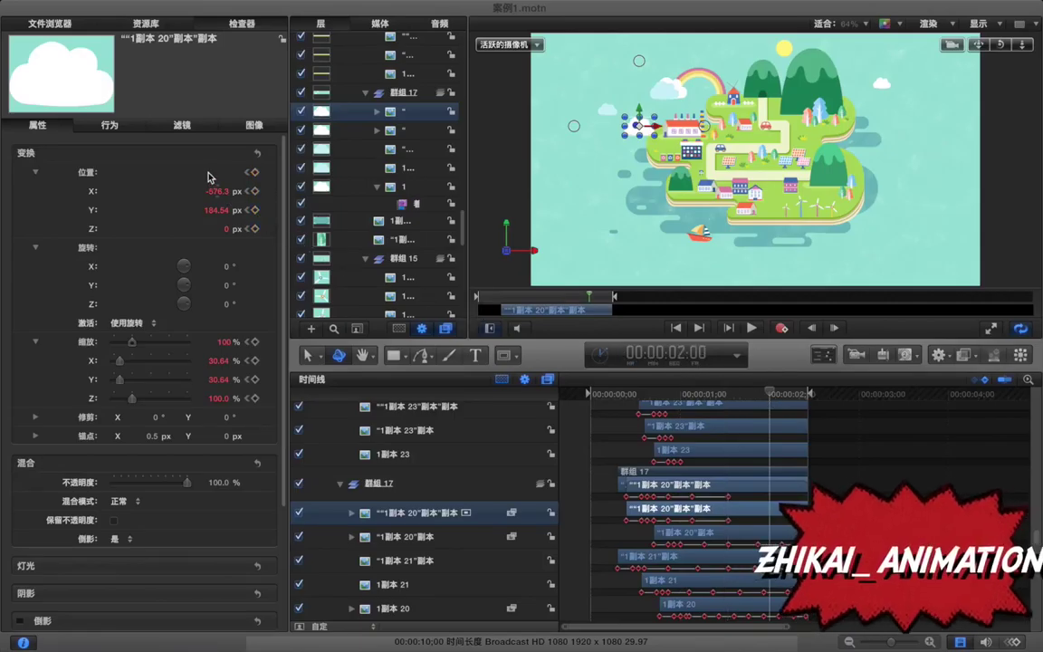
{"action": "left_click", "coordinate": [808, 395]}
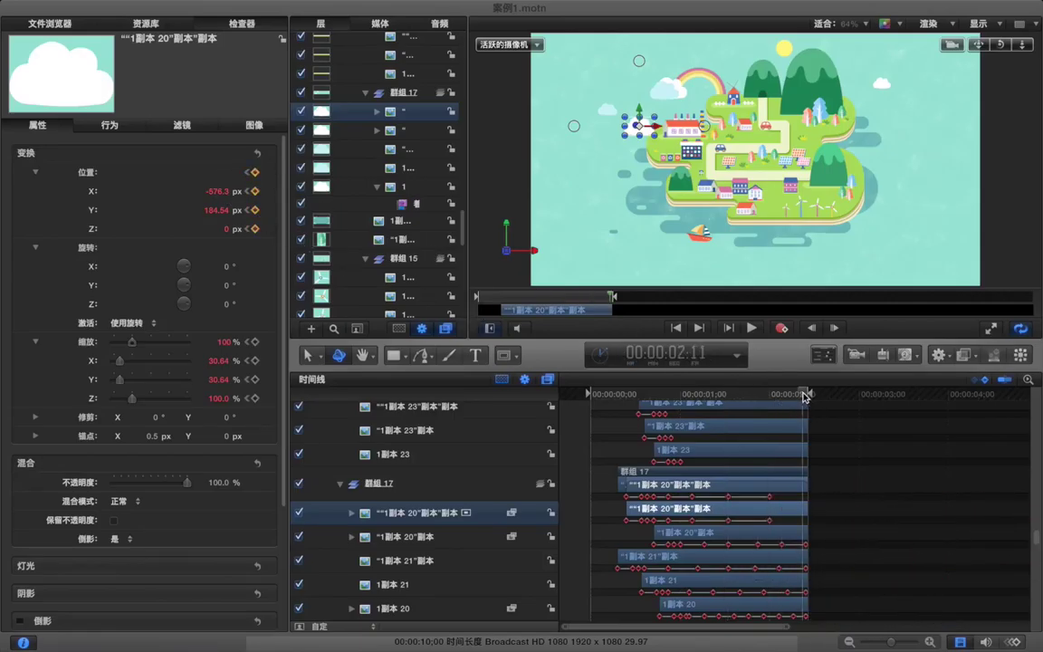
{"action": "left_click", "coordinate": [255, 172]}
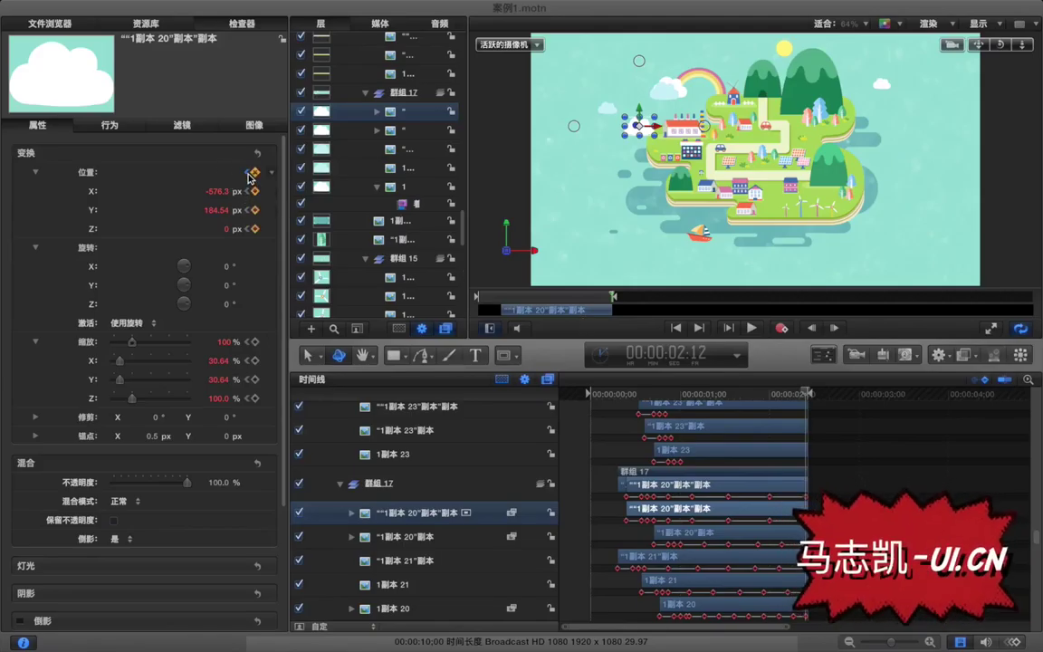
Step: Lower the left cloud's Y position at its 0:00:02:00, 0:00:01:04 and 0:00:00:19 keyframes, using 179.54 px at 0:00:00:19
{"action": "left_click", "coordinate": [246, 189]}
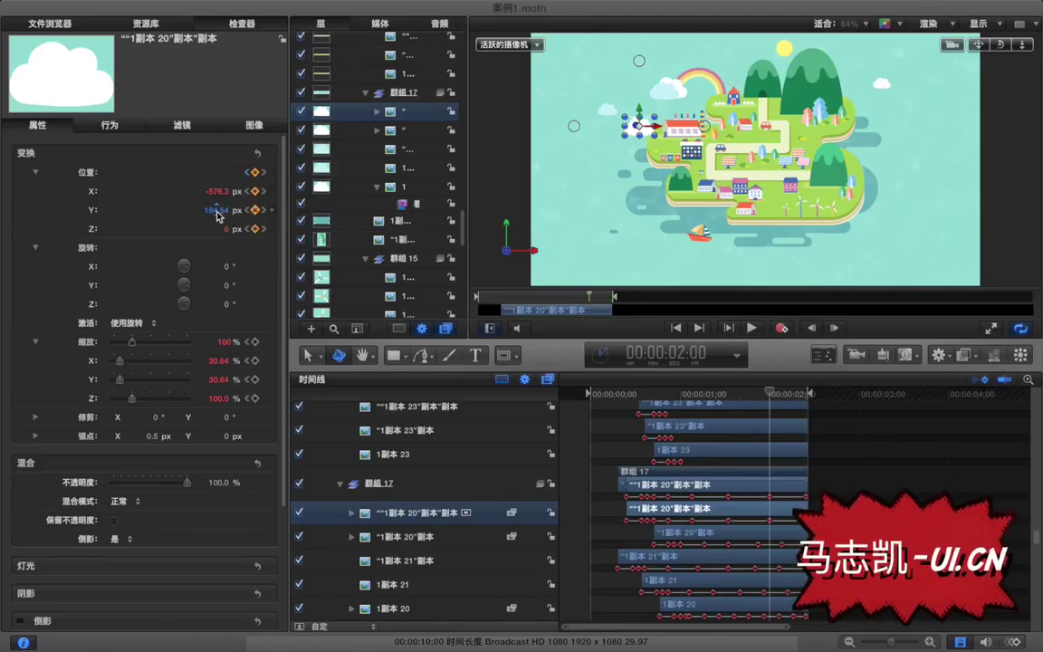
{"action": "left_click", "coordinate": [248, 210]}
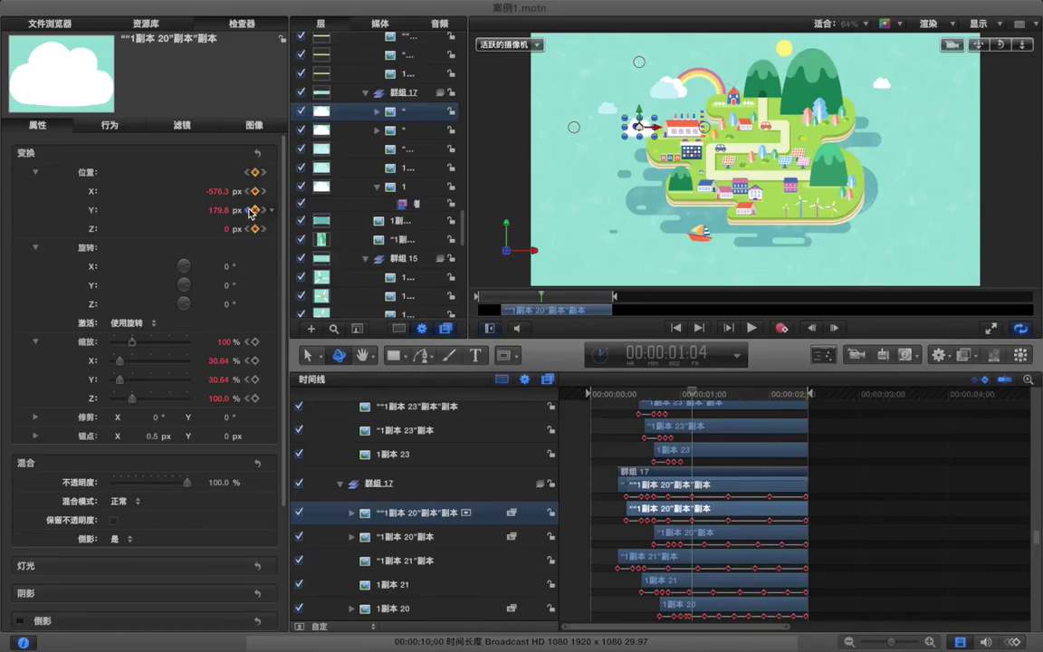
{"action": "left_click", "coordinate": [248, 210]}
{"action": "left_click_drag", "start_coordinate": [224, 213], "coordinate": [219, 213]}
{"action": "left_click", "coordinate": [612, 442]}
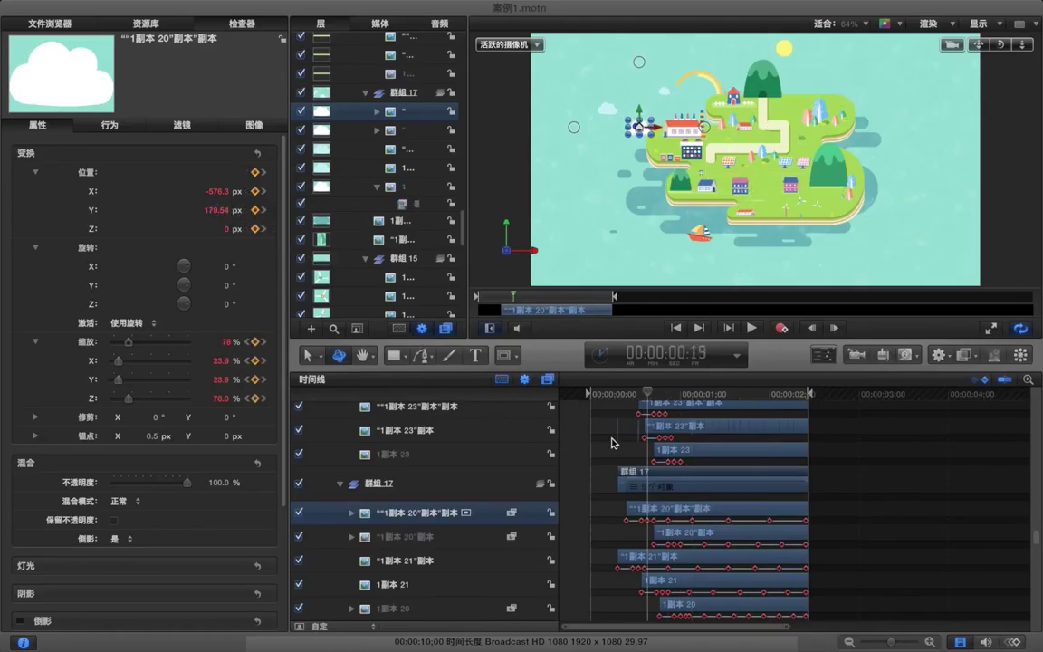
{"action": "left_click", "coordinate": [611, 442]}
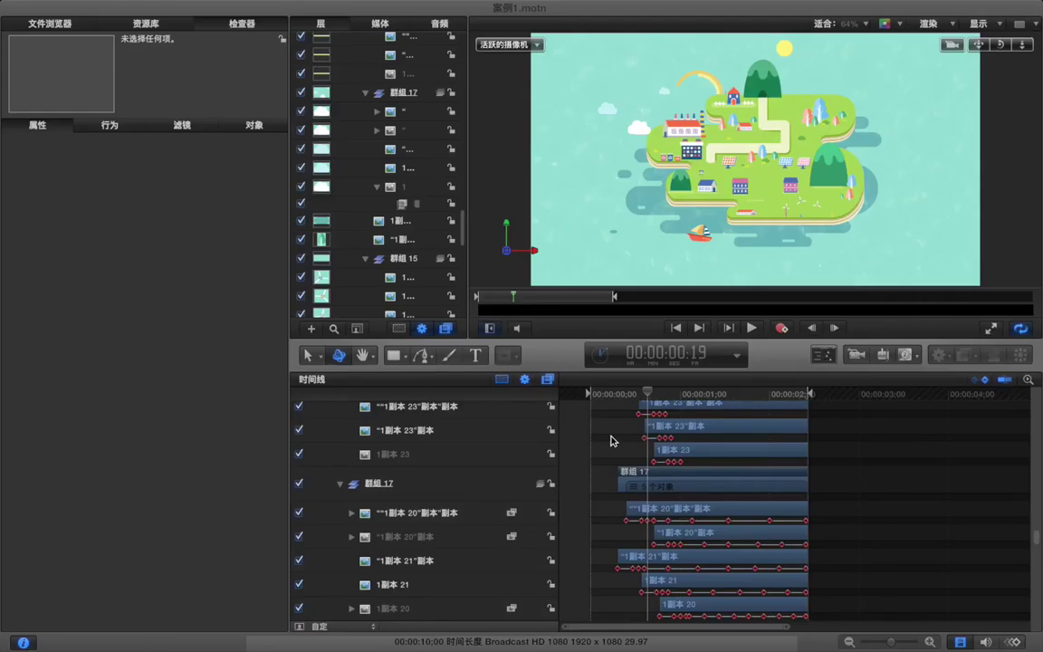
Step: Render a RAM preview and play the animation from the start to check the cloud motion
{"action": "left_click_drag", "start_coordinate": [620, 400], "coordinate": [579, 396]}
{"action": "key", "text": "super+r"}
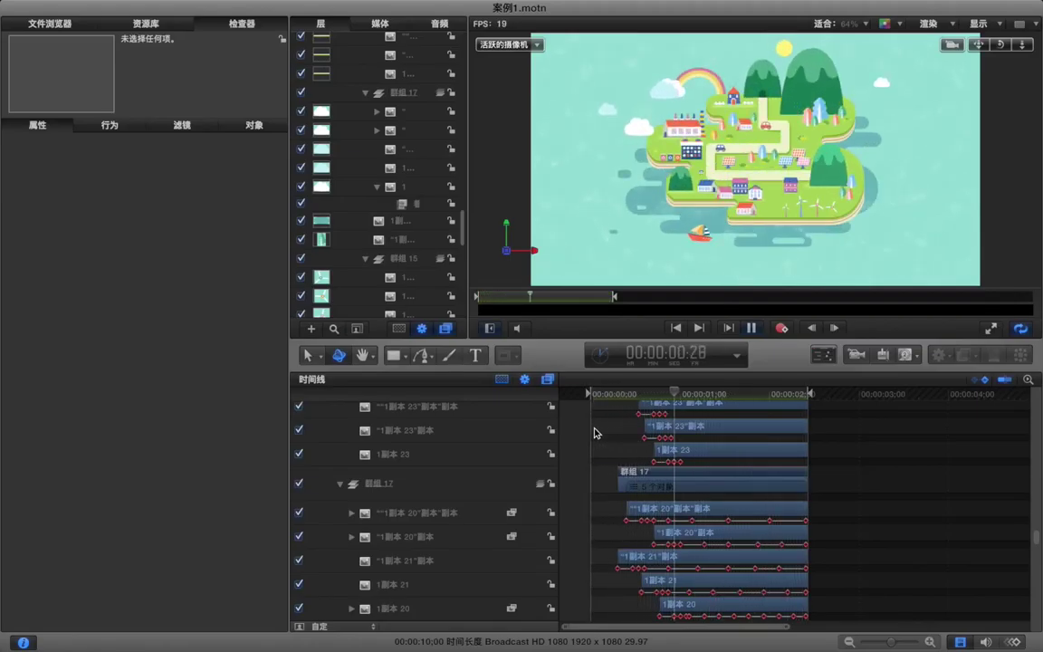
{"action": "key", "text": "space"}
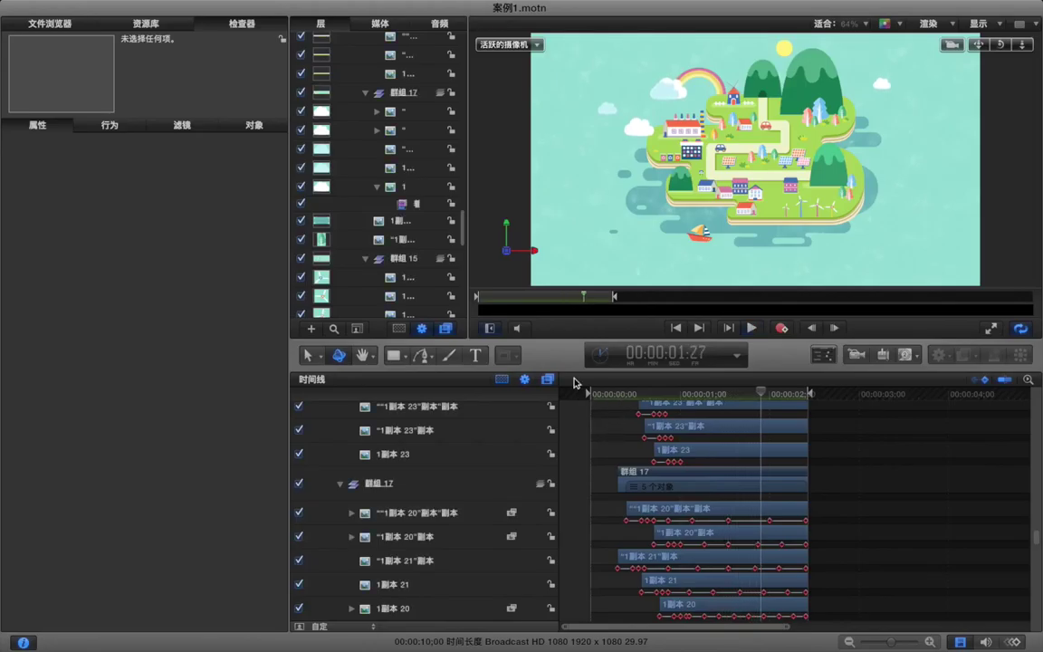
Step: Shift the clip of the boat layer 1副本 14 earlier in the timeline so that it starts at 0:00:00:06
{"action": "scroll", "coordinate": [426, 285], "scroll_direction": "down", "scroll_amount": 10}
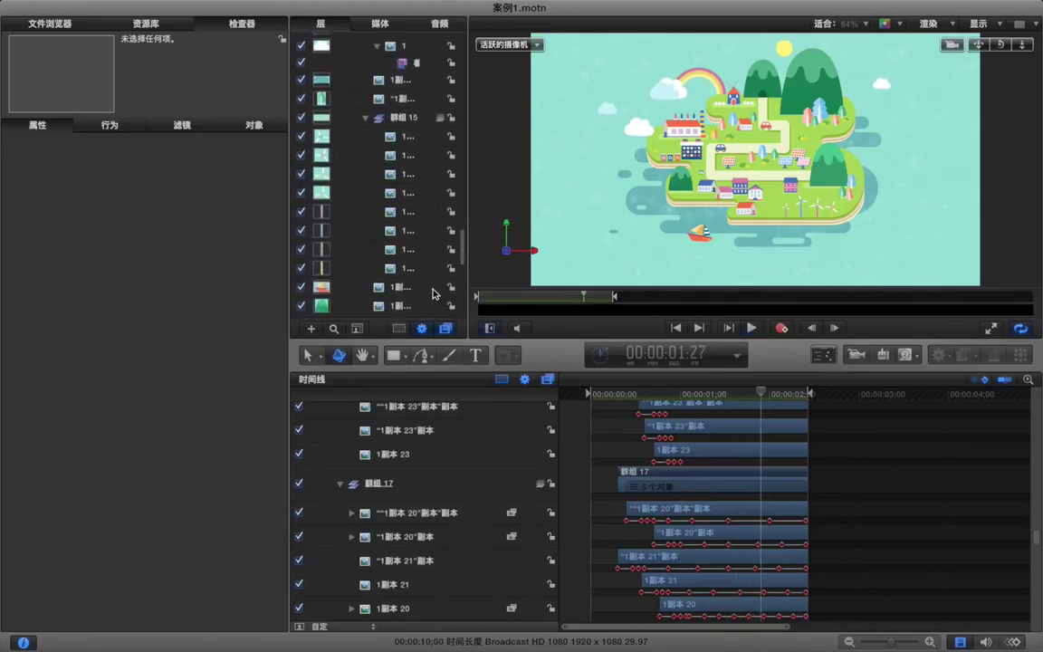
{"action": "left_click", "coordinate": [403, 249]}
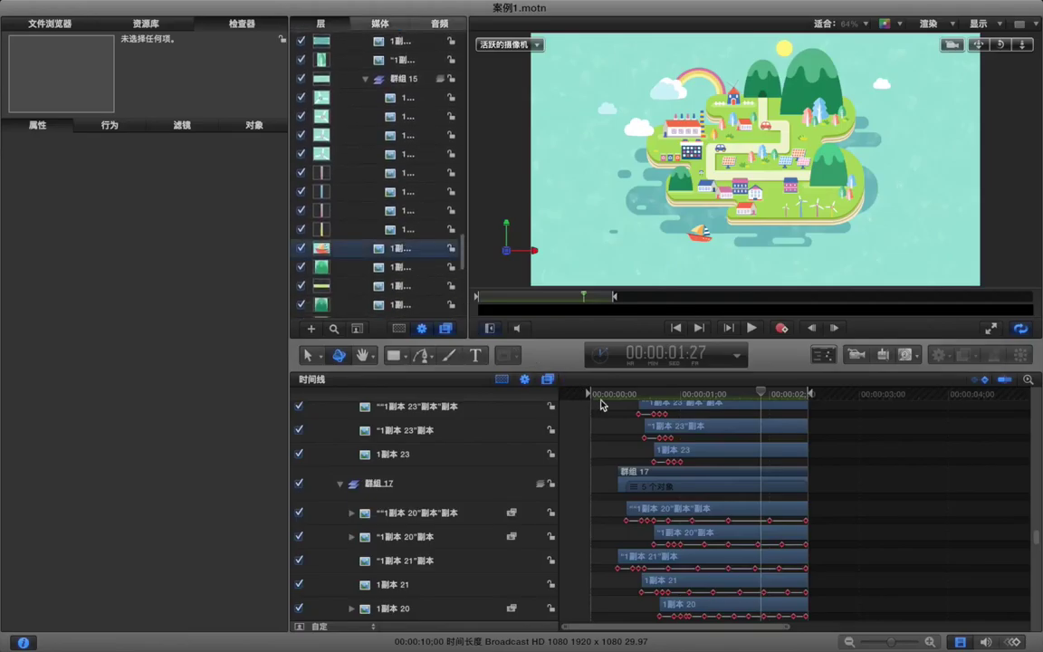
{"action": "left_click", "coordinate": [605, 397]}
{"action": "mouse_move", "coordinate": [605, 398]}
{"action": "left_mouse_down"}
{"action": "mouse_move", "coordinate": [595, 403]}
{"action": "mouse_move", "coordinate": [608, 401]}
{"action": "left_mouse_up"}
{"action": "scroll", "coordinate": [624, 471], "scroll_direction": "down", "scroll_amount": 4}
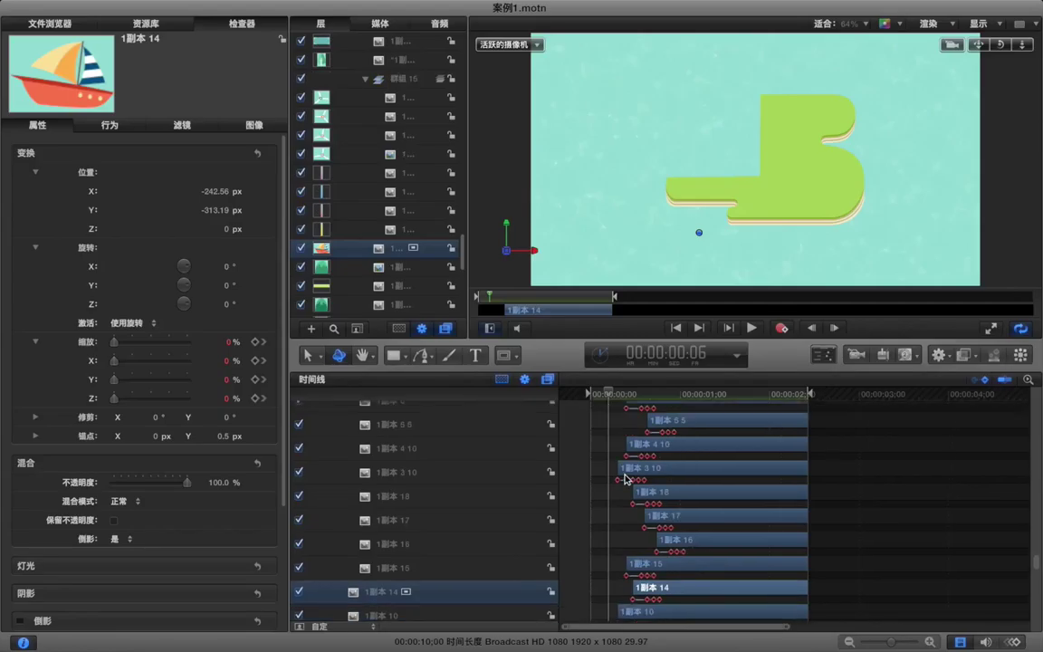
{"action": "mouse_move", "coordinate": [642, 504]}
{"action": "left_mouse_down"}
{"action": "mouse_move", "coordinate": [623, 503]}
{"action": "mouse_move", "coordinate": [637, 505]}
{"action": "left_mouse_up"}
Step: Add a position keyframe to the boat near the start of its clip, keeping its original position
{"action": "key", "text": "Right"}
{"action": "key", "text": "Right"}
{"action": "key", "text": "Right"}
{"action": "key", "text": "Right"}
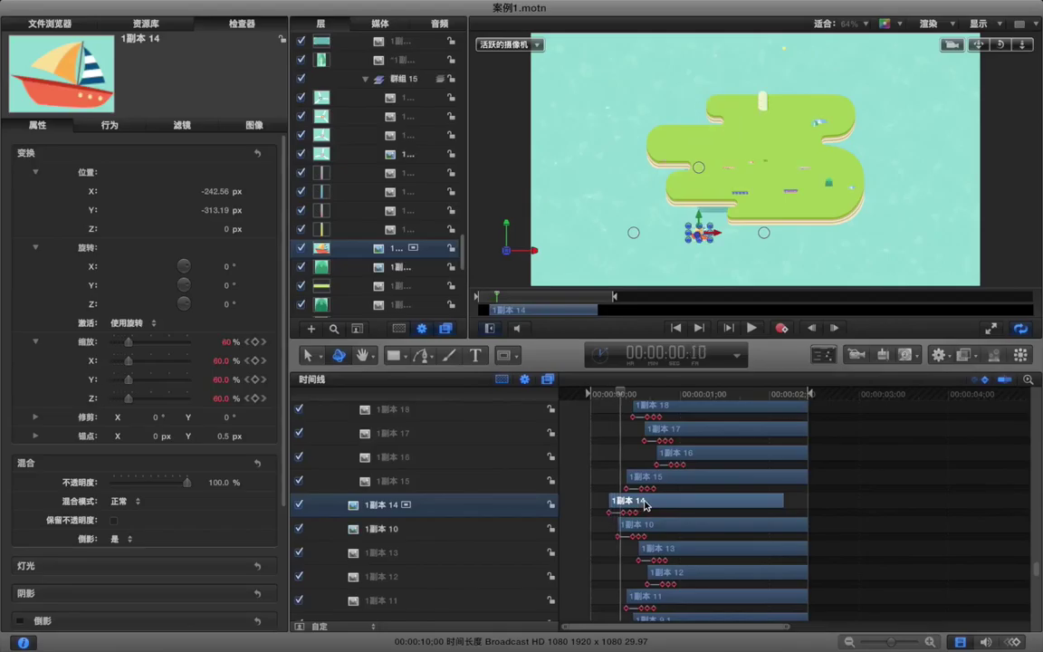
{"action": "key", "text": "Right"}
{"action": "key", "text": "Right"}
{"action": "key", "text": "Right"}
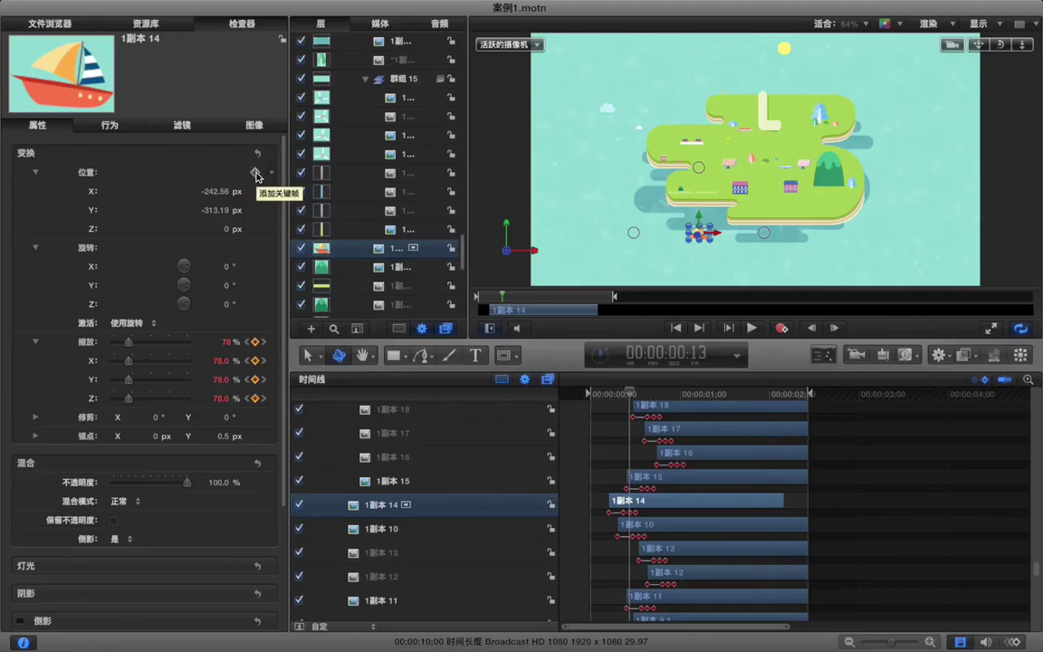
{"action": "key", "text": "Left"}
{"action": "key", "text": "Left"}
{"action": "key", "text": "Left"}
{"action": "key", "text": "Left"}
{"action": "key", "text": "Left"}
{"action": "key", "text": "Left"}
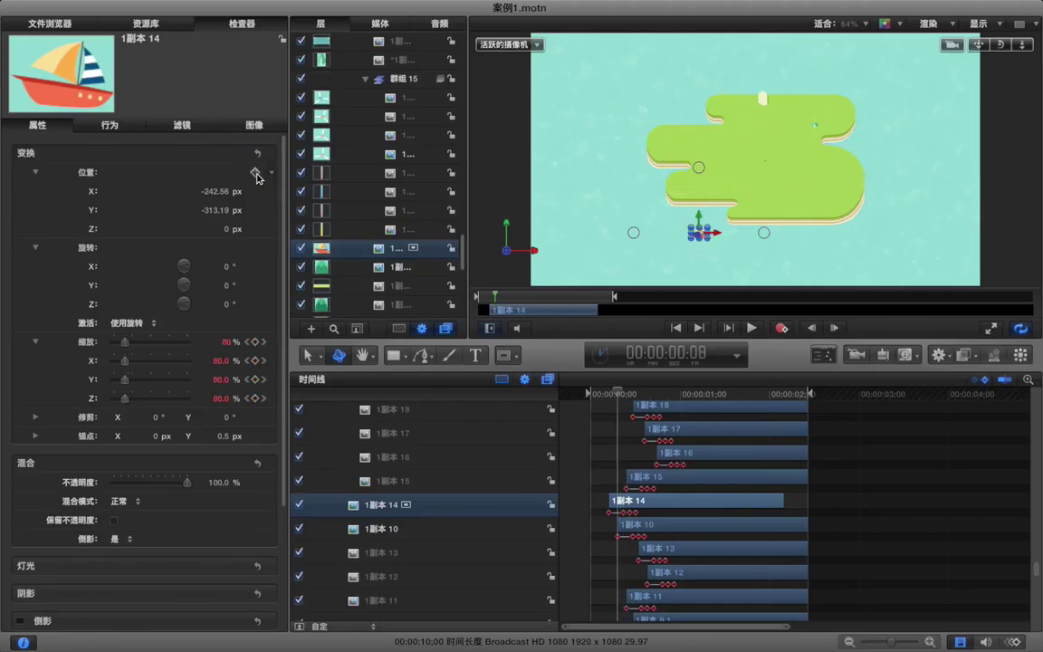
{"action": "key", "text": "Left"}
{"action": "key", "text": "Left"}
{"action": "left_click", "coordinate": [255, 173]}
Step: Keyframe the boat's X position to -382.53 px at 0:00:01:03 and extend its clip past the end of the play range
{"action": "left_click", "coordinate": [691, 398]}
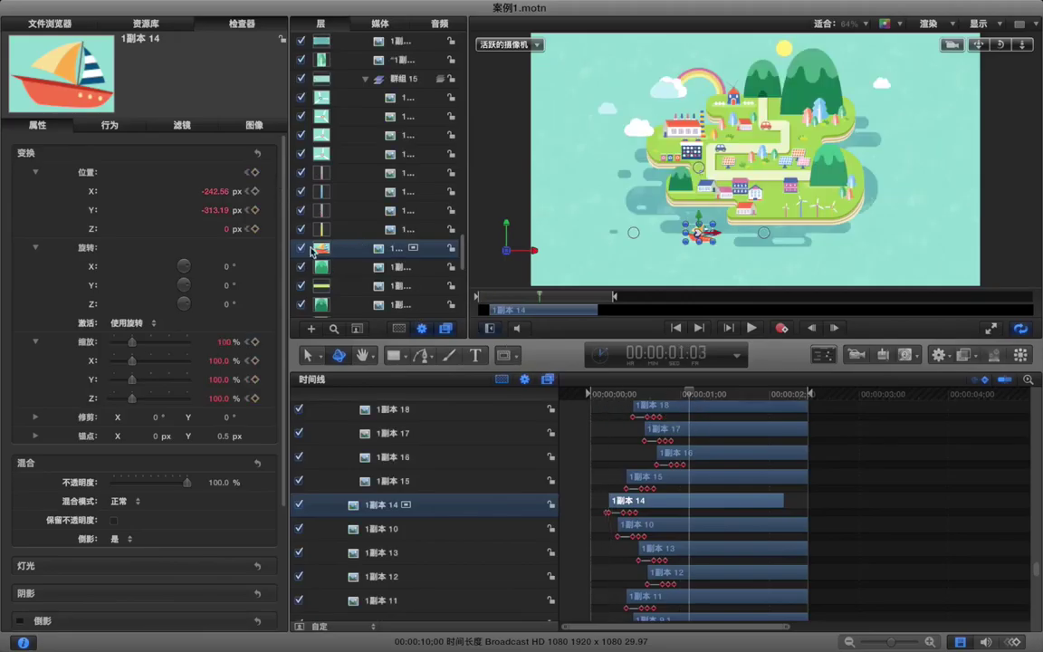
{"action": "left_click", "coordinate": [255, 173]}
{"action": "left_click_drag", "start_coordinate": [782, 500], "coordinate": [825, 499]}
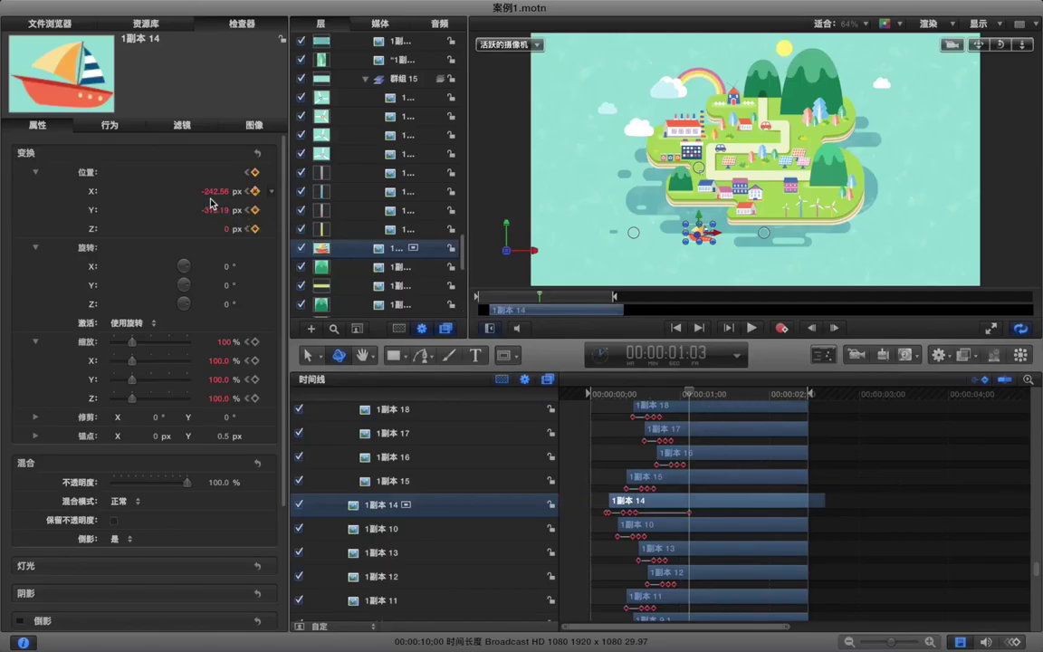
{"action": "left_click_drag", "start_coordinate": [214, 194], "coordinate": [214, 194]}
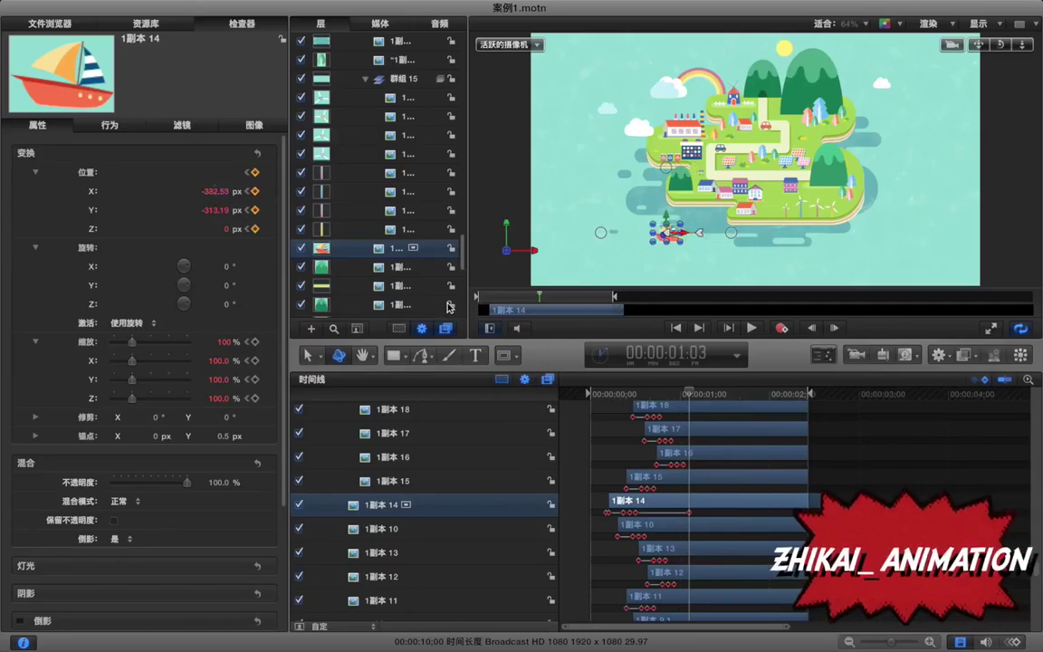
Step: Flip the boat with rotation keyframes: 0° at 0:00:01:03 and a Y rotation of 180° at 0:00:01:04
{"action": "left_click", "coordinate": [255, 248]}
{"action": "key", "text": "Right"}
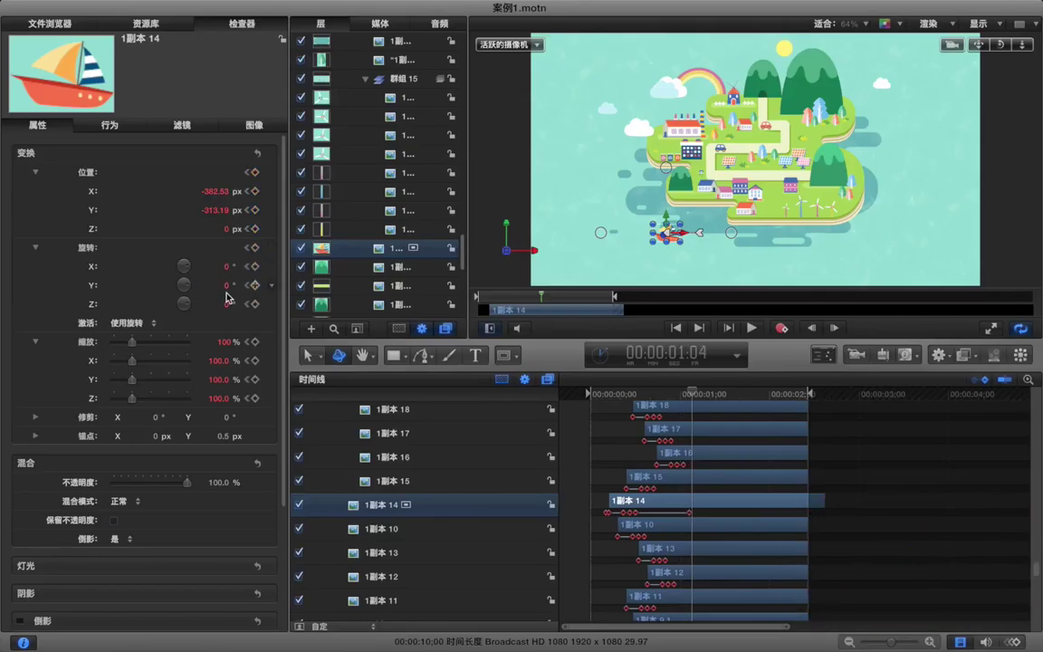
{"action": "mouse_move", "coordinate": [224, 285]}
{"action": "left_mouse_down"}
{"action": "mouse_move", "coordinate": [297, 285]}
{"action": "mouse_move", "coordinate": [219, 285]}
{"action": "left_mouse_up"}
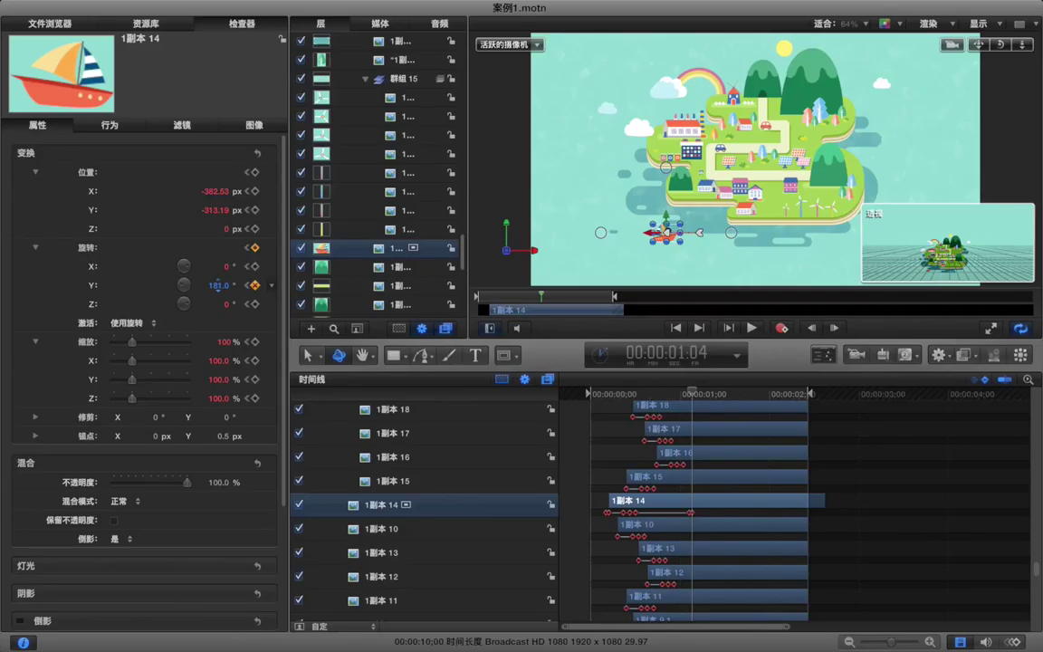
{"action": "key", "text": "Return"}
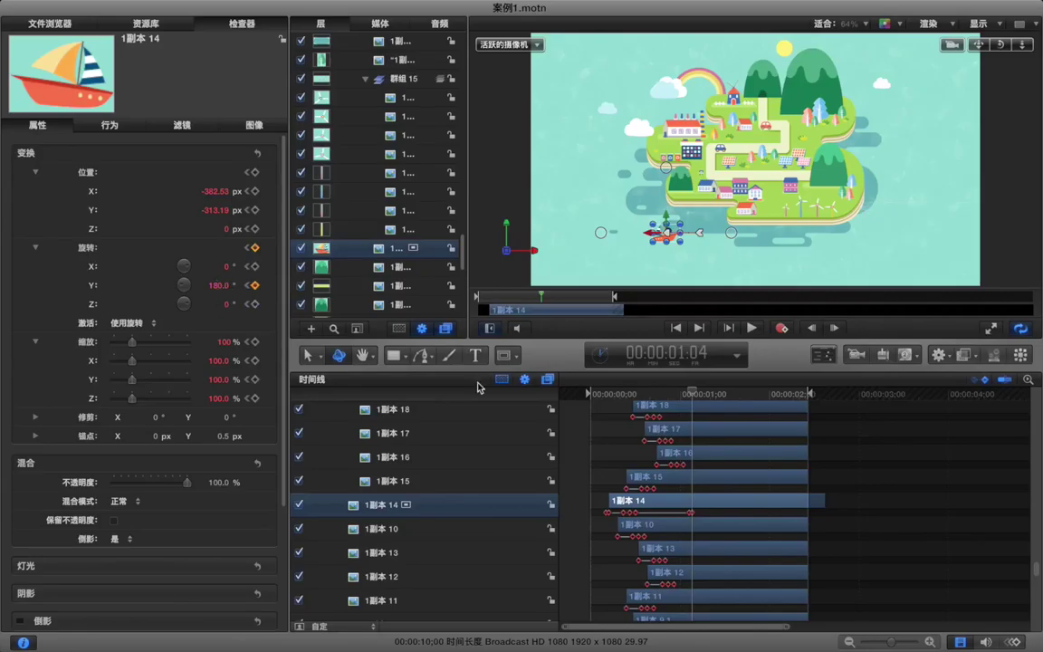
{"action": "key", "text": "Left"}
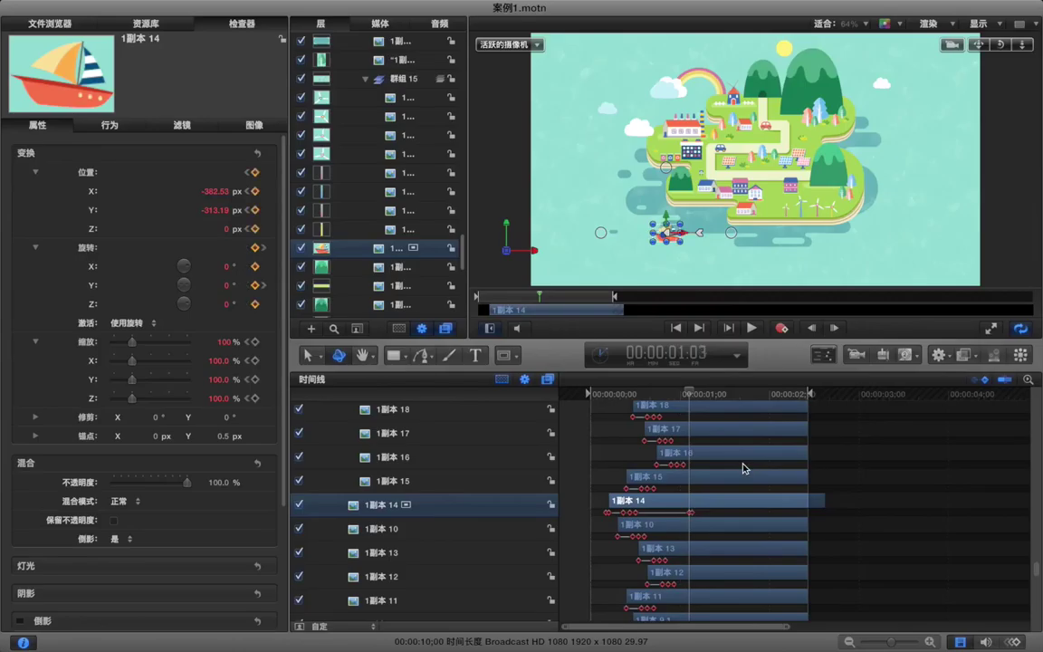
{"action": "key", "text": "Right"}
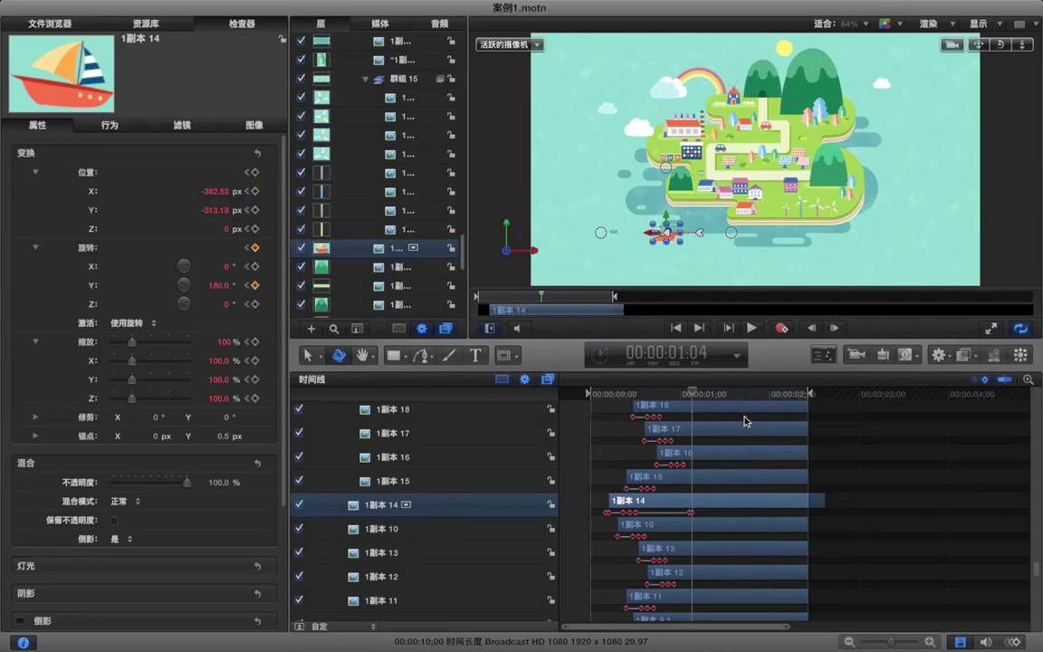
Step: Add a boat position keyframe at 0:00:01:04 and set its X position to 396.47 px at 0:00:02:08
{"action": "left_click", "coordinate": [255, 173]}
{"action": "left_click", "coordinate": [791, 396]}
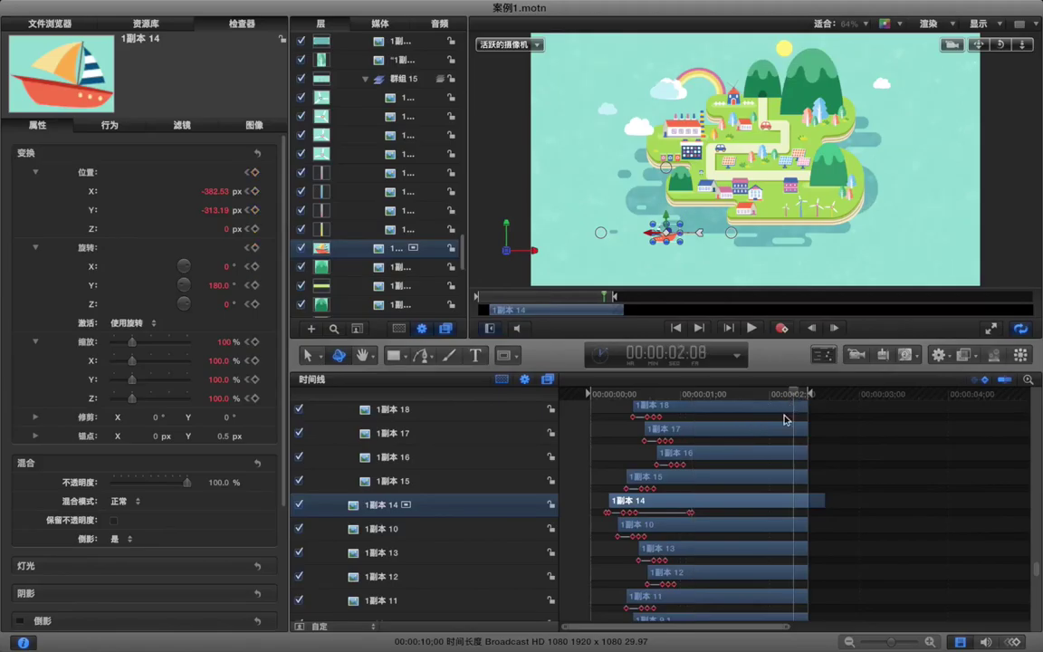
{"action": "mouse_move", "coordinate": [215, 194]}
{"action": "left_mouse_down"}
{"action": "mouse_move", "coordinate": [249, 192]}
{"action": "mouse_move", "coordinate": [216, 191]}
{"action": "left_mouse_up"}
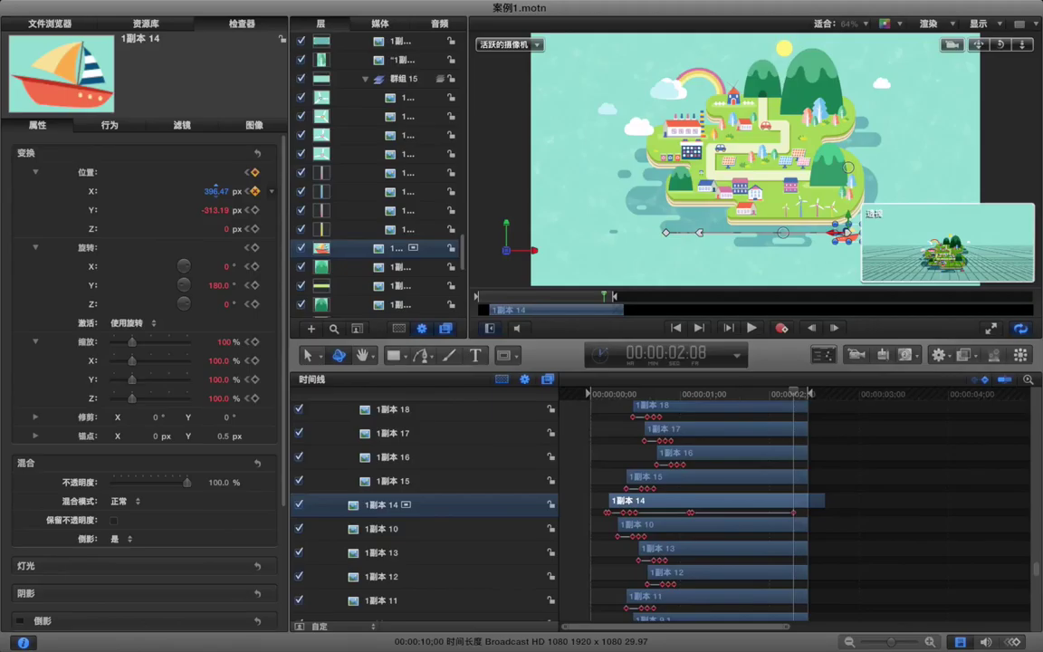
{"action": "left_click", "coordinate": [802, 511]}
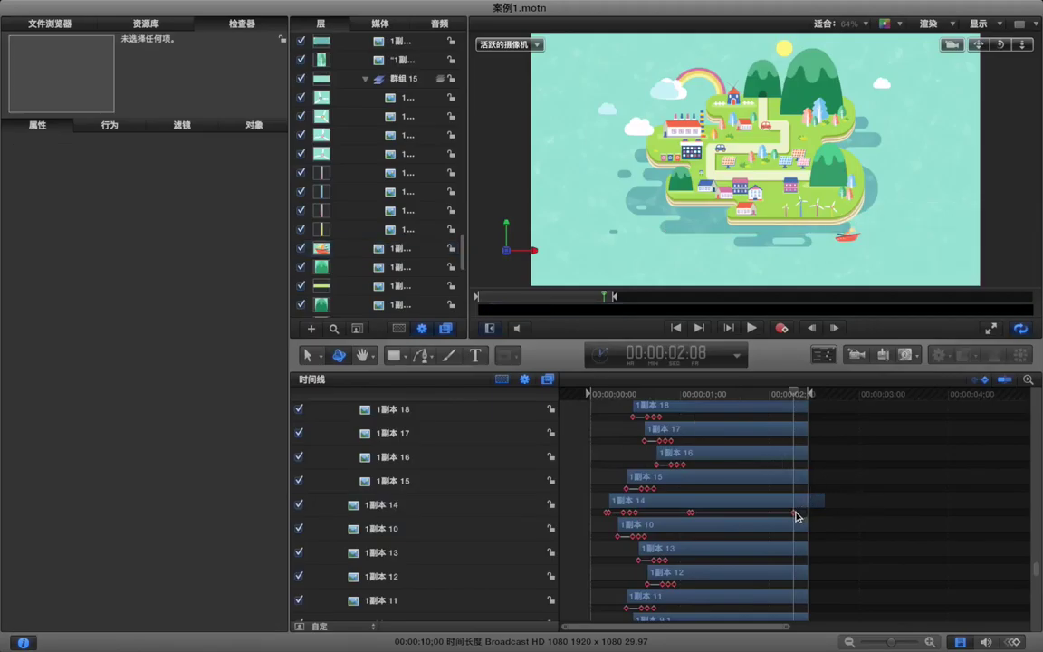
Step: Retime the boat's last position keyframe to 0:00:02:12, shift its turn keyframes slightly later, and review the motion to the final frame
{"action": "left_click_drag", "start_coordinate": [796, 513], "coordinate": [807, 515]}
{"action": "mouse_move", "coordinate": [691, 512]}
{"action": "left_mouse_down"}
{"action": "mouse_move", "coordinate": [709, 513]}
{"action": "mouse_move", "coordinate": [694, 513]}
{"action": "left_mouse_up"}
{"action": "left_click_drag", "start_coordinate": [642, 396], "coordinate": [605, 400]}
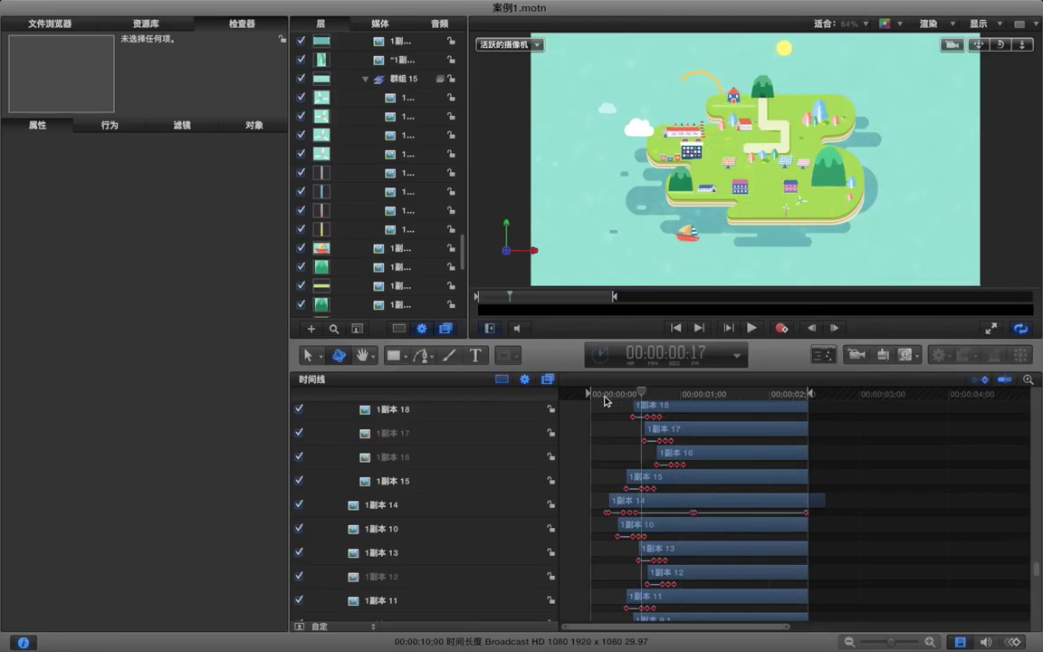
{"action": "key", "text": "space"}
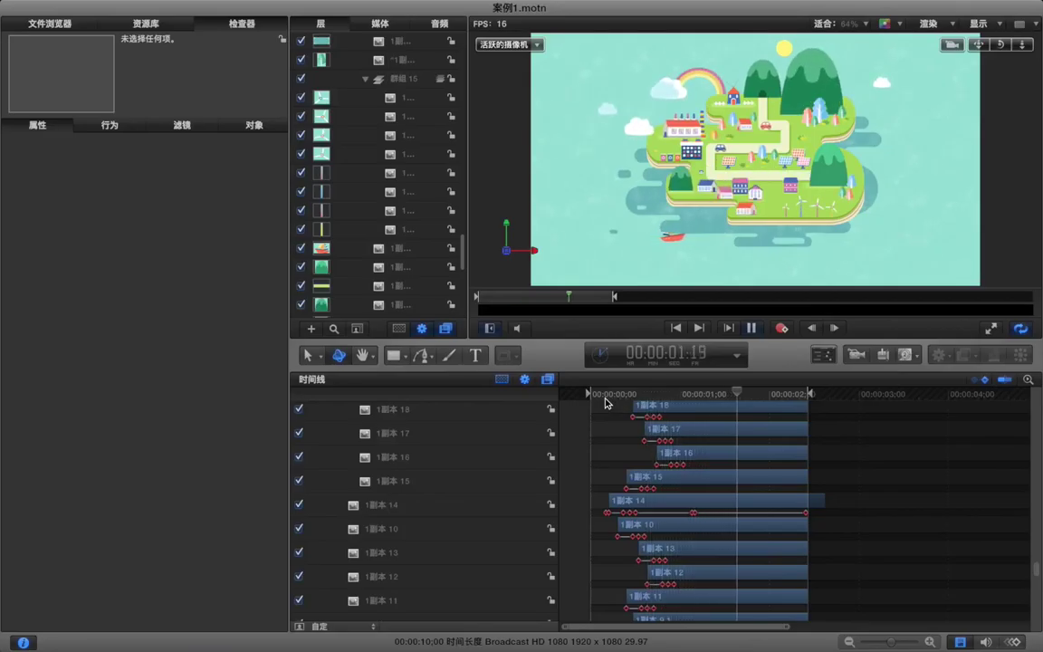
{"action": "key", "text": "space"}
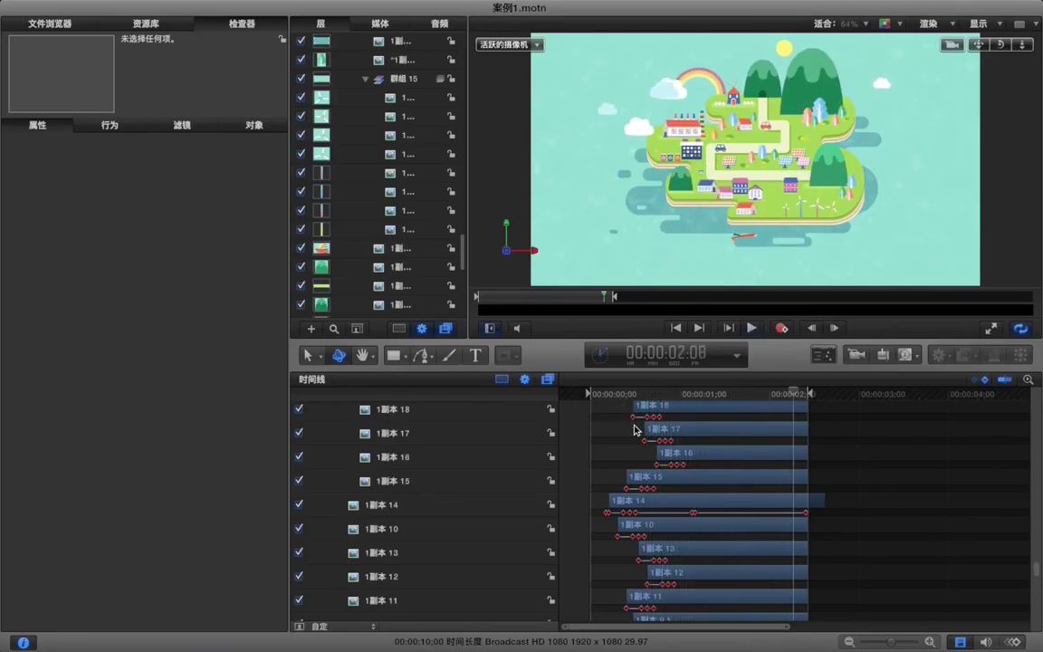
{"action": "key", "text": "Right"}
{"action": "key", "text": "Right"}
{"action": "key", "text": "Right"}
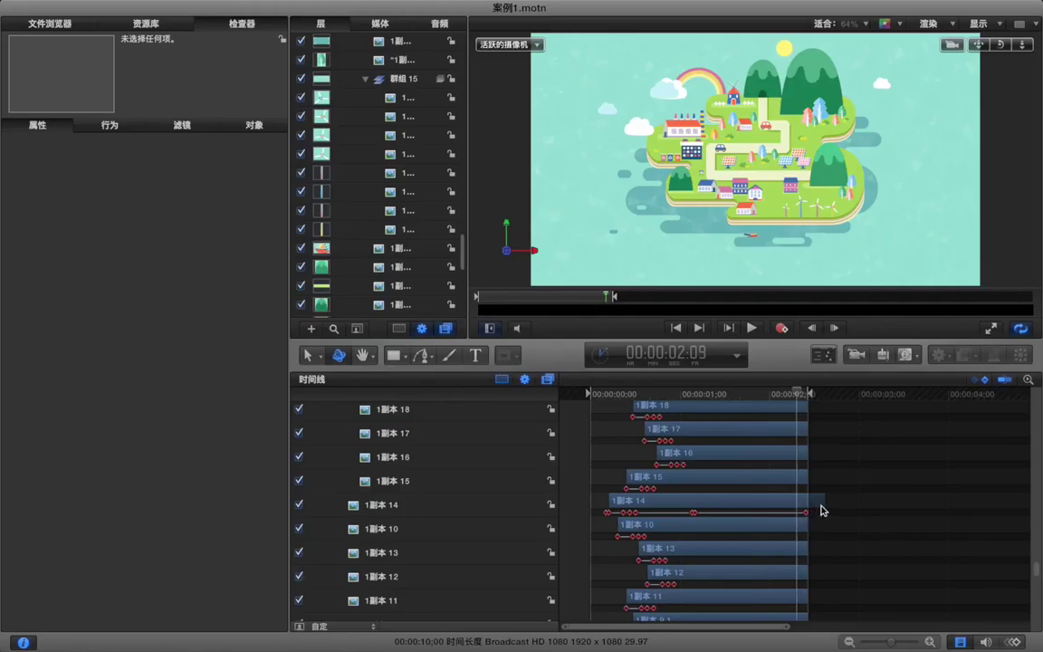
{"action": "key", "text": "Right"}
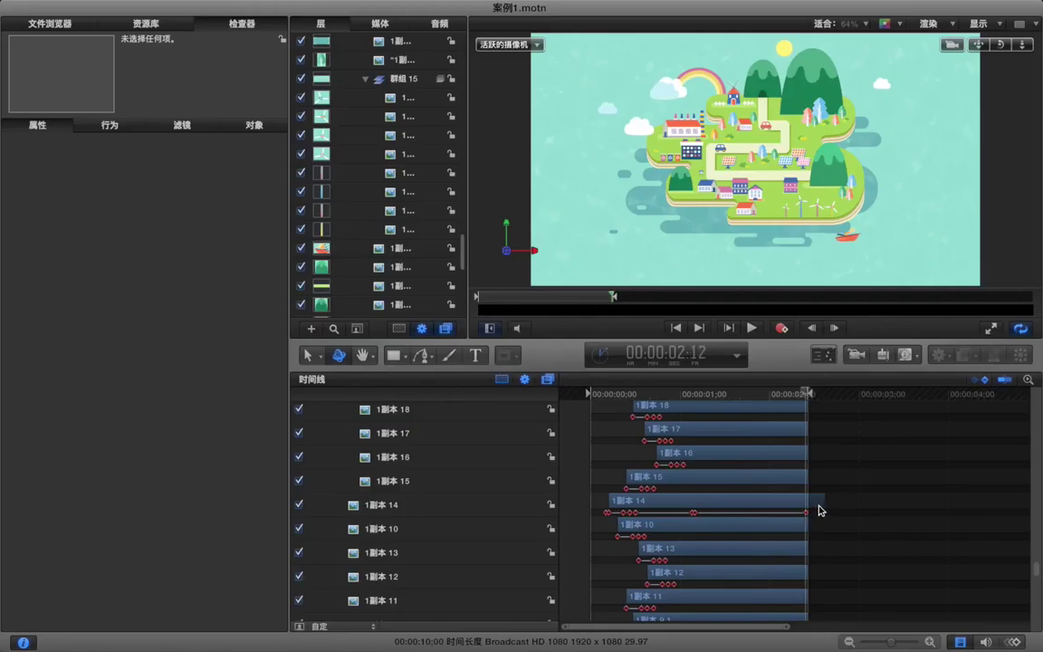
Step: Add Y and Z position keyframes to the boat at 0:00:02:12 and move its layer to the top of group 群组 4
{"action": "left_click", "coordinate": [813, 505]}
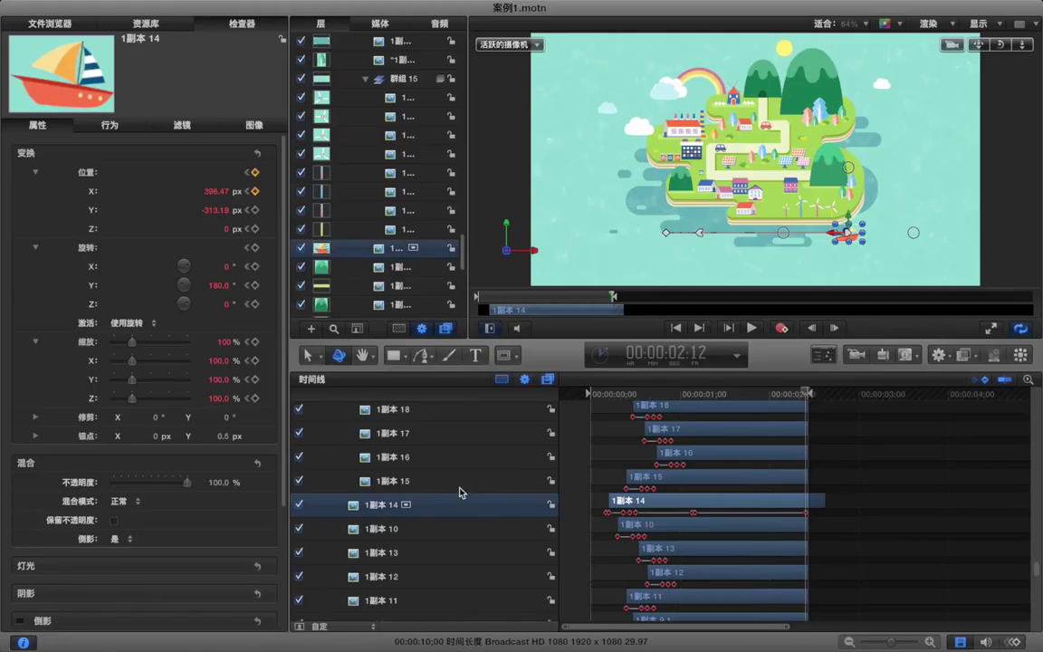
{"action": "left_click", "coordinate": [254, 210]}
{"action": "left_click", "coordinate": [248, 211]}
{"action": "left_click", "coordinate": [262, 211]}
{"action": "left_click_drag", "start_coordinate": [380, 250], "coordinate": [359, 106]}
{"action": "scroll", "coordinate": [596, 437], "scroll_direction": "up", "scroll_amount": 10}
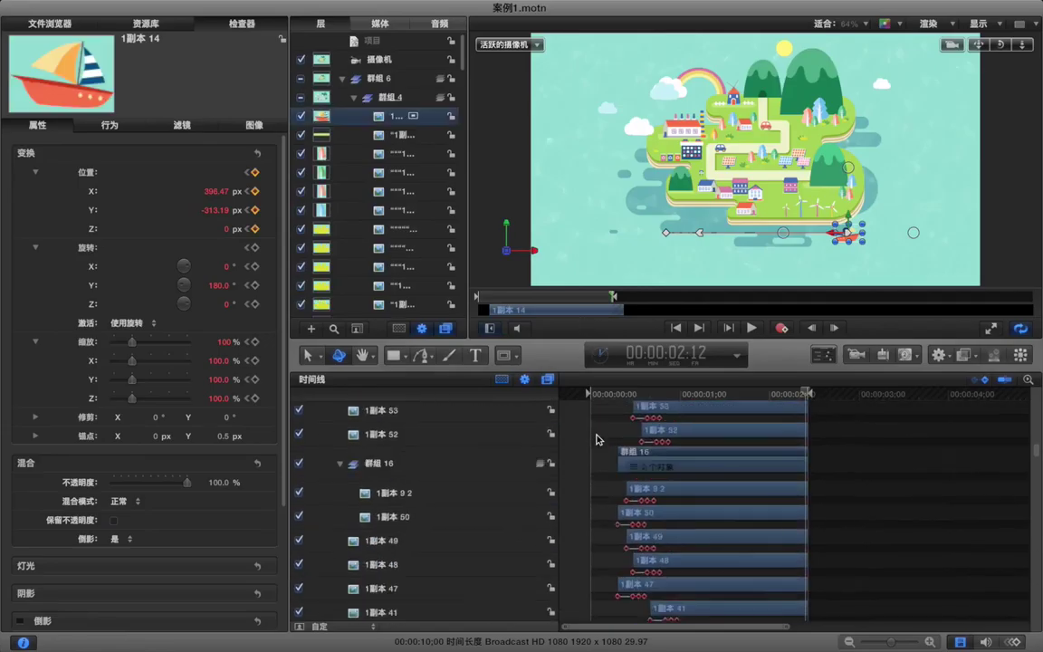
Step: Set the boat's Z position to 18 px at its 0:00:01:05 and 0:00:02:12 keyframes
{"action": "left_click", "coordinate": [748, 396]}
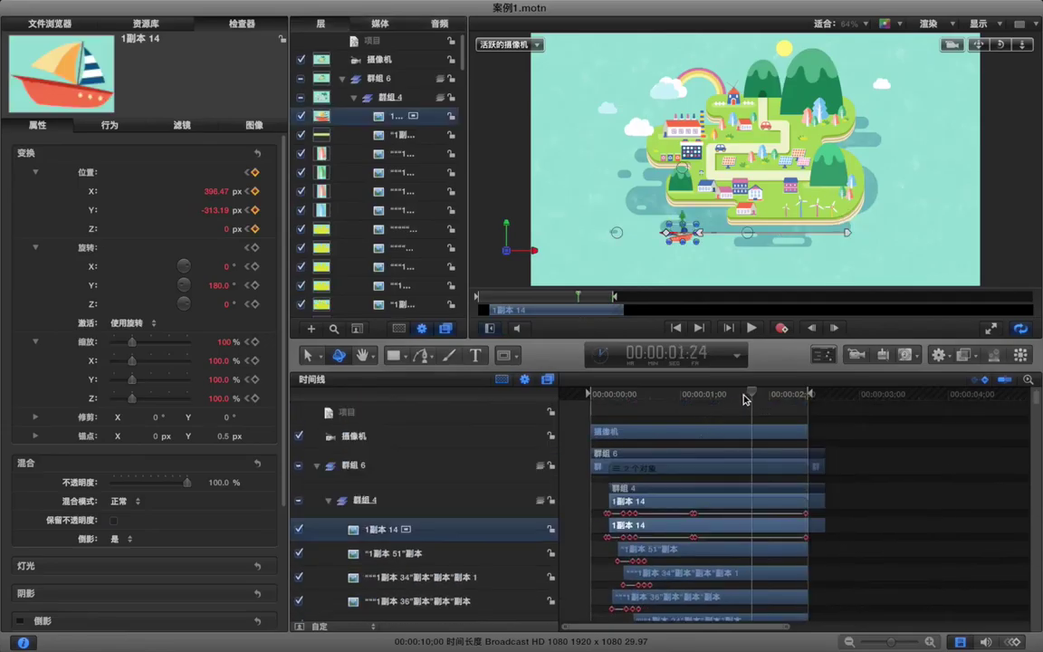
{"action": "left_click_drag", "start_coordinate": [752, 398], "coordinate": [777, 400]}
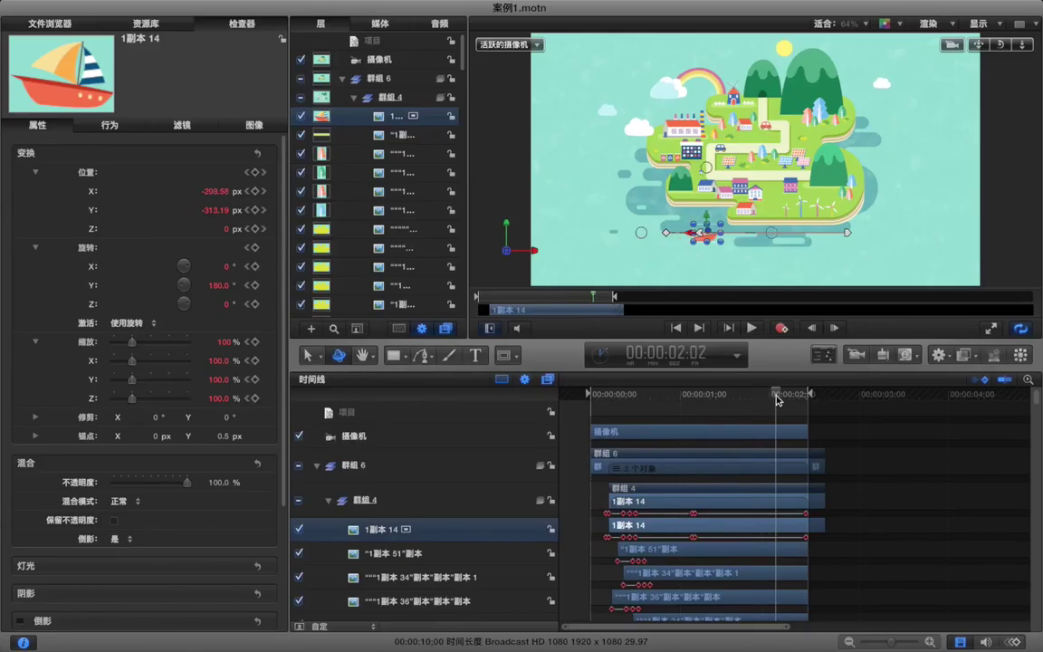
{"action": "left_click", "coordinate": [246, 173]}
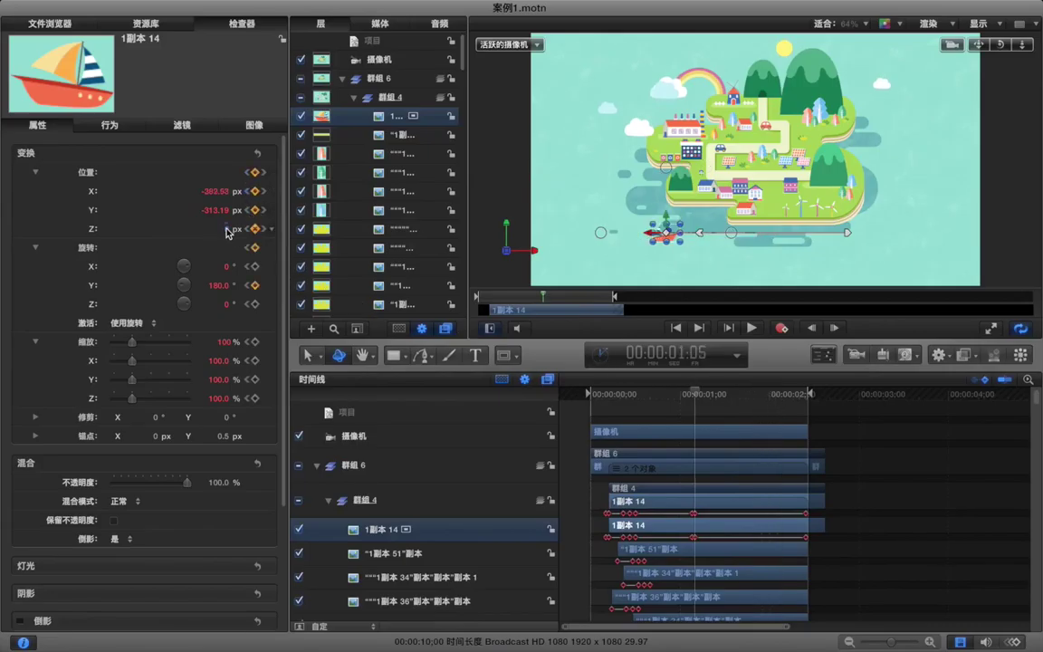
{"action": "type", "text": "10"}
{"action": "key", "text": "Return"}
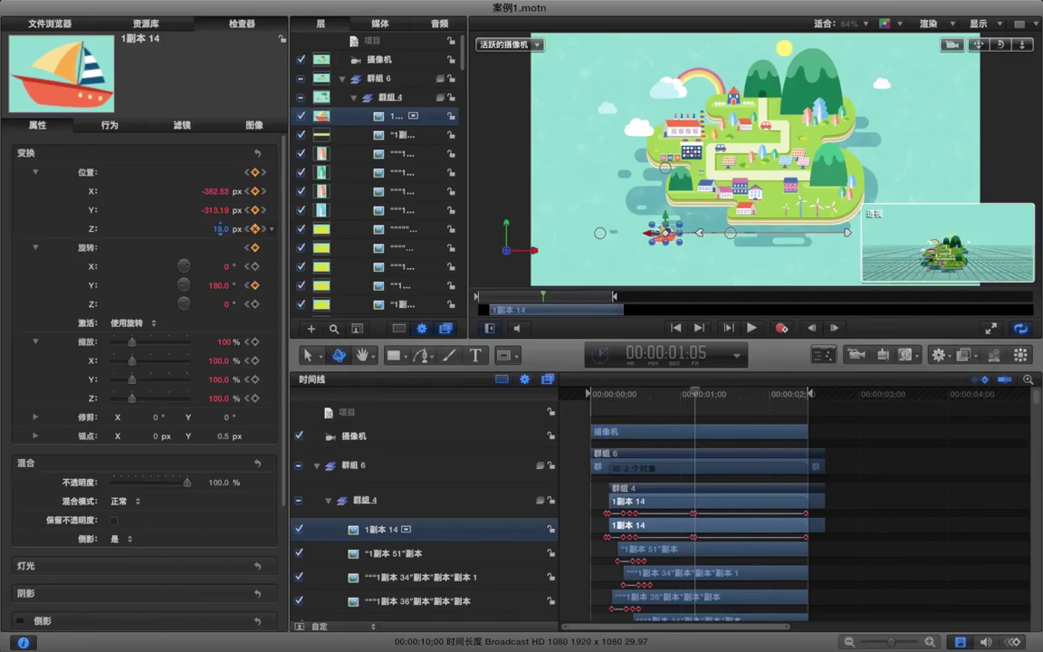
{"action": "left_click", "coordinate": [262, 229]}
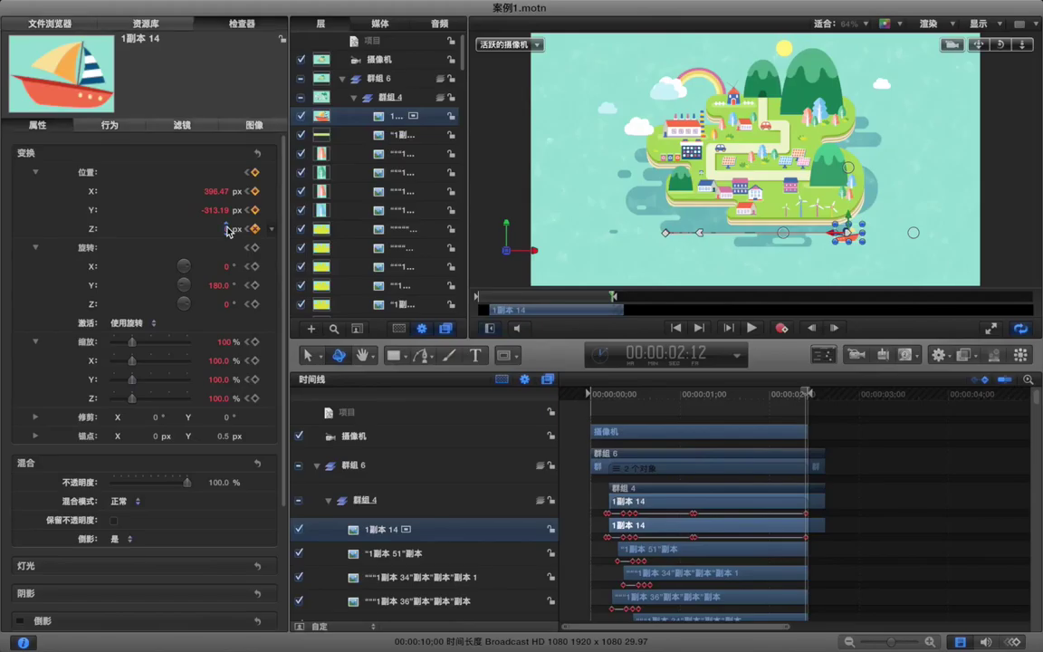
{"action": "type", "text": "18"}
{"action": "key", "text": "Return"}
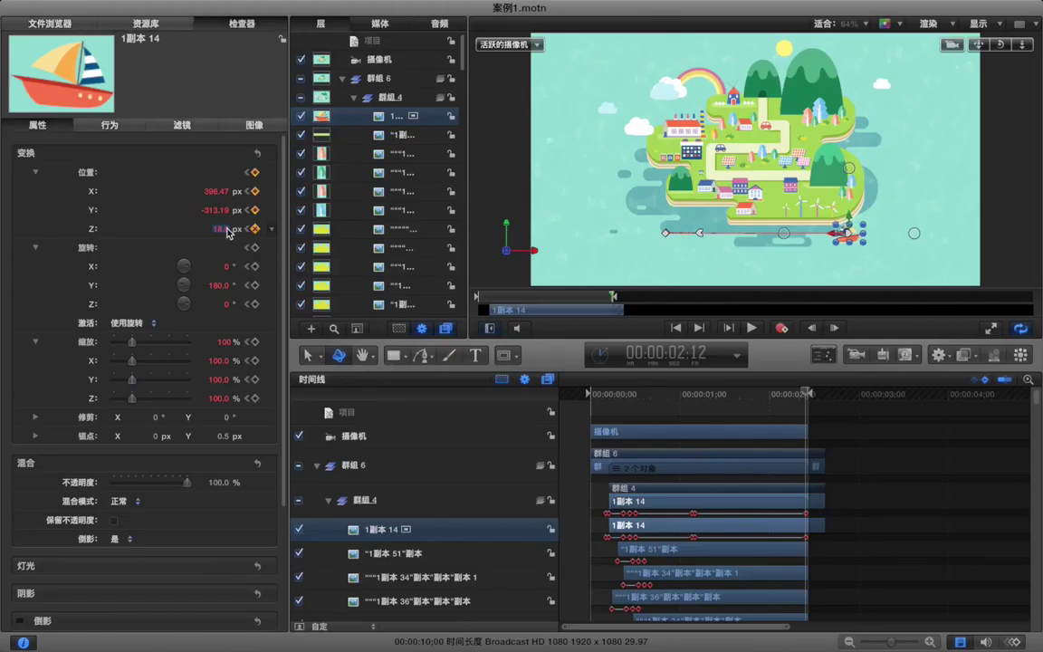
Step: Play the animation from the start and check the boat along its whole route up to the final frame
{"action": "left_click", "coordinate": [688, 407]}
{"action": "left_click", "coordinate": [613, 396]}
{"action": "key", "text": "space"}
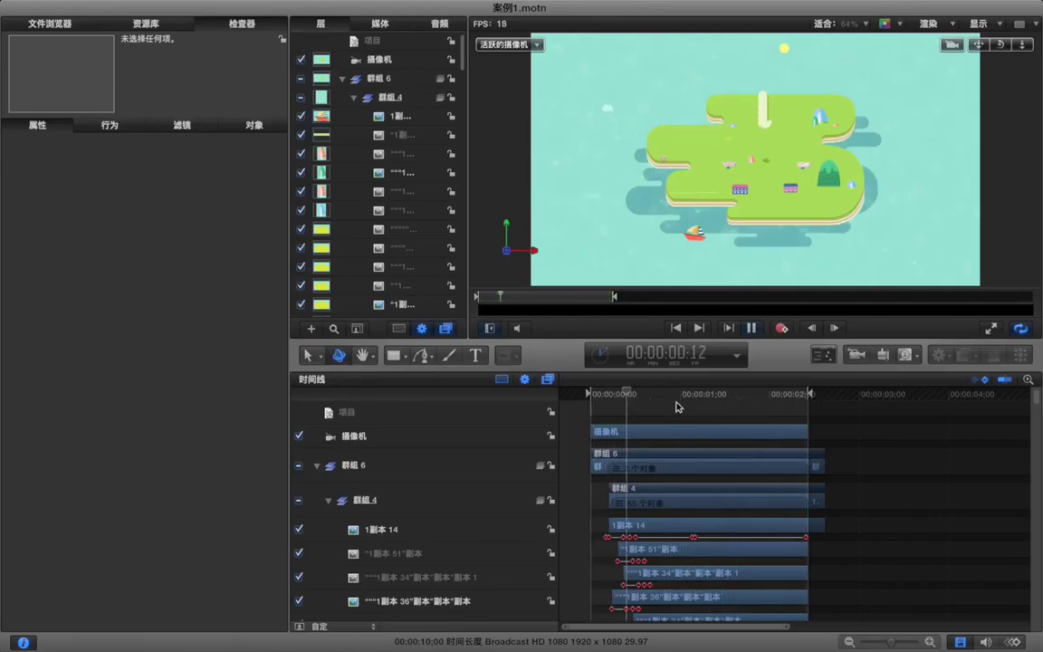
{"action": "key", "text": "space"}
{"action": "left_click_drag", "start_coordinate": [768, 398], "coordinate": [806, 396]}
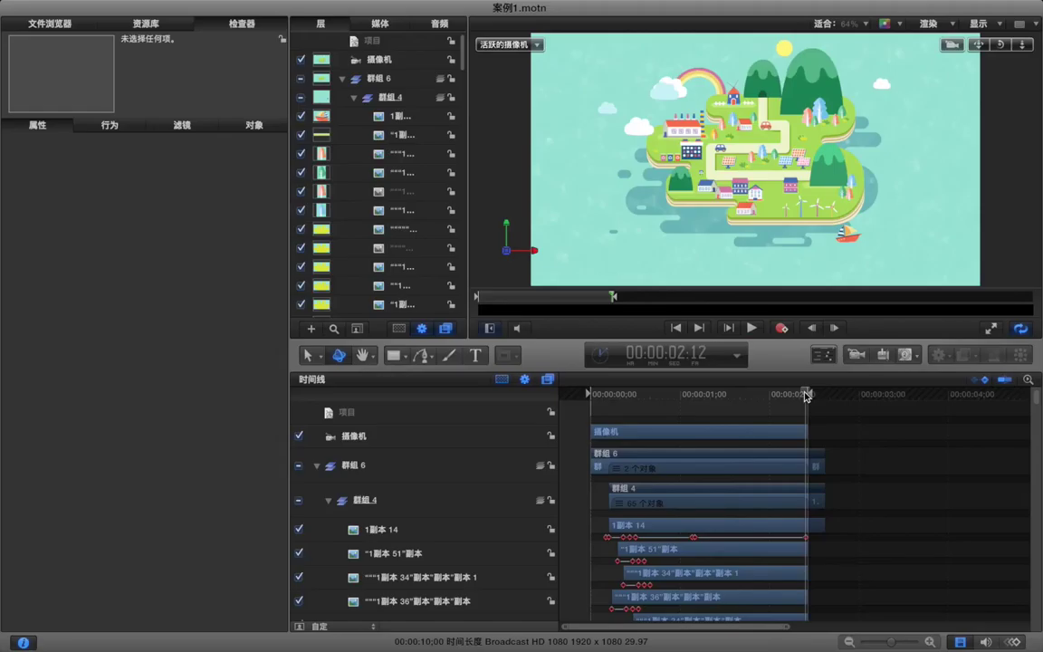
{"action": "key", "text": "space"}
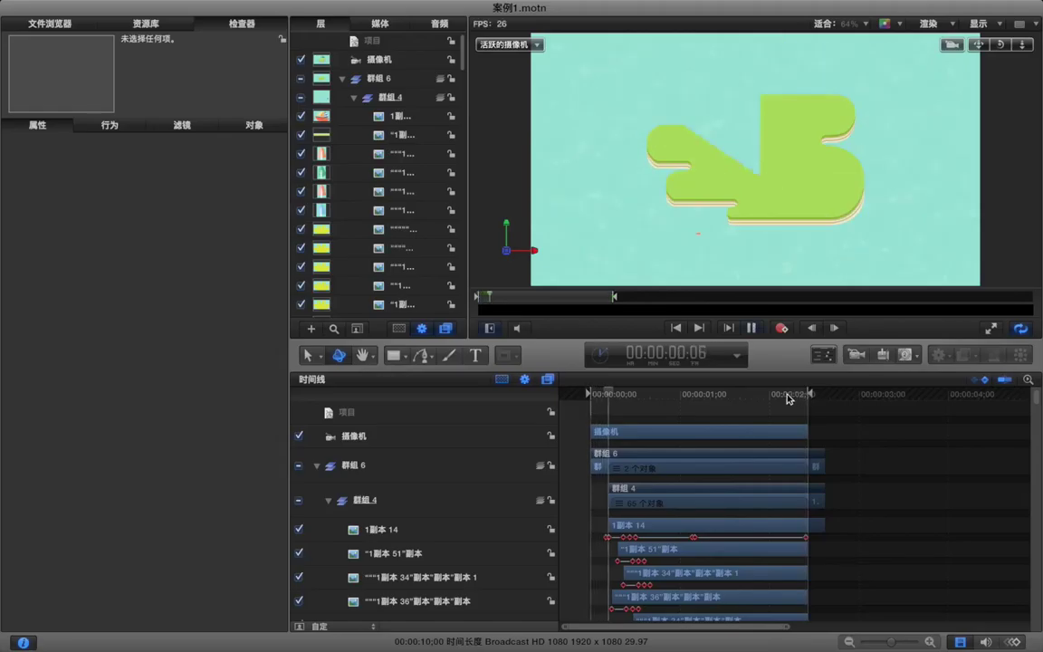
Step: Add a position keyframe to the blue car at 0:00:00:28, keeping its original position
{"action": "scroll", "coordinate": [724, 470], "scroll_direction": "down", "scroll_amount": 5}
{"action": "left_click", "coordinate": [691, 523]}
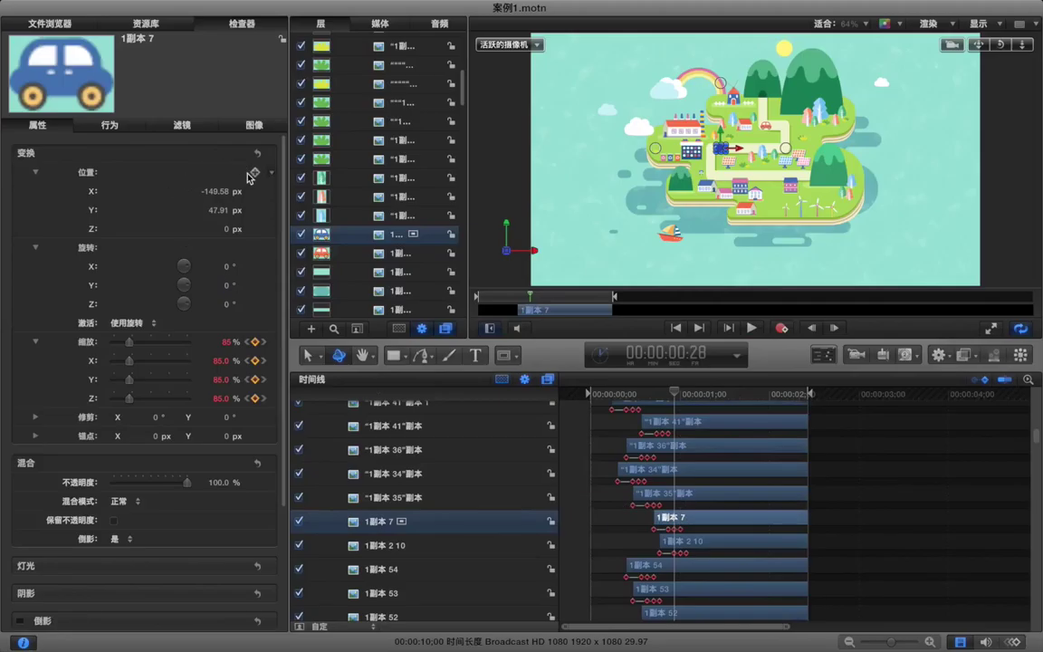
{"action": "left_click", "coordinate": [255, 173]}
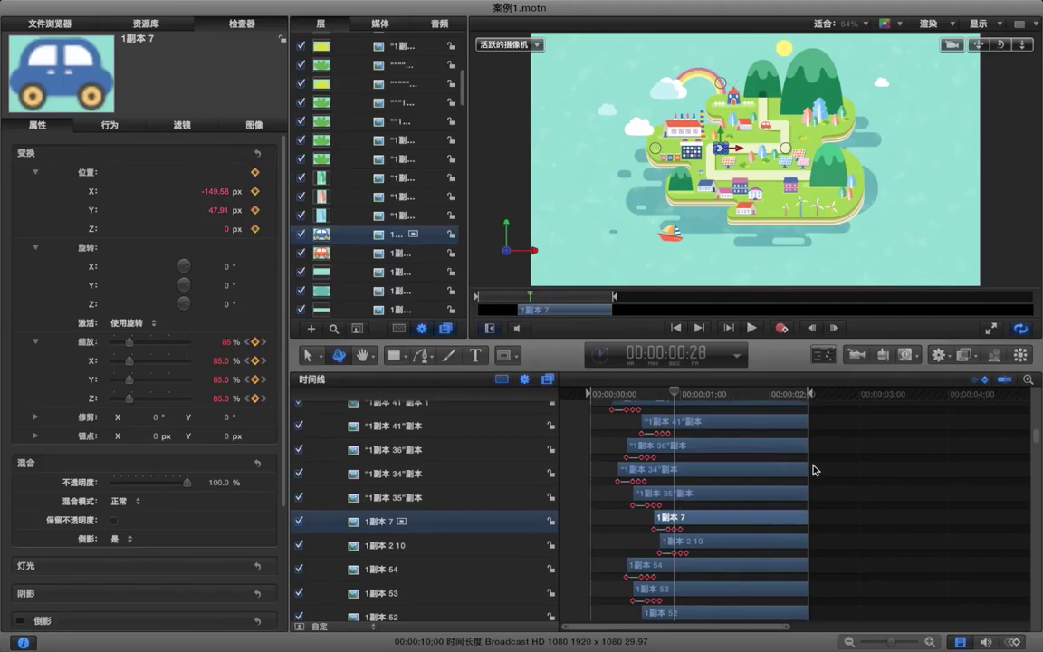
Step: Move the blue car to X -200.36 px at the road's left bend and place that position keyframe at 0:00:01:07
{"action": "left_click_drag", "start_coordinate": [788, 401], "coordinate": [806, 398]}
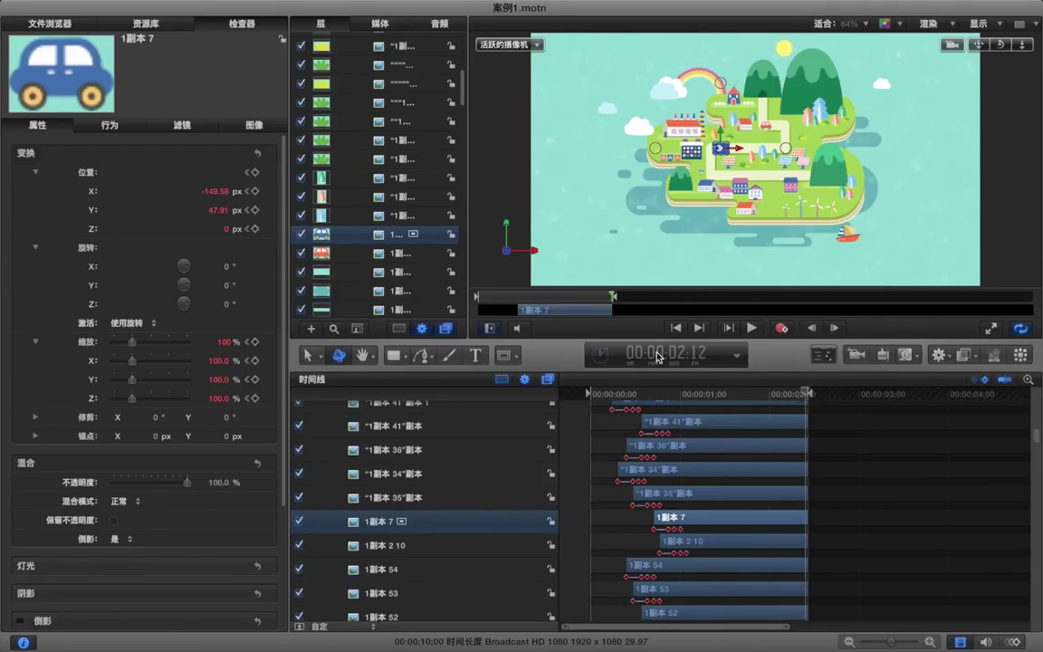
{"action": "left_click_drag", "start_coordinate": [738, 152], "coordinate": [786, 152]}
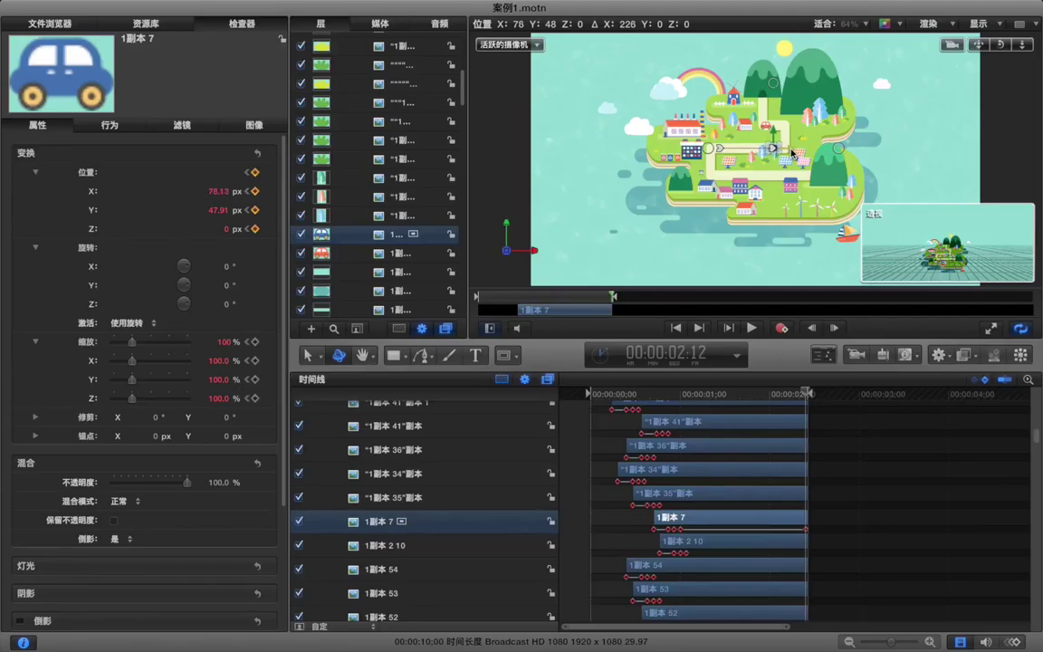
{"action": "left_click_drag", "start_coordinate": [793, 153], "coordinate": [795, 154]}
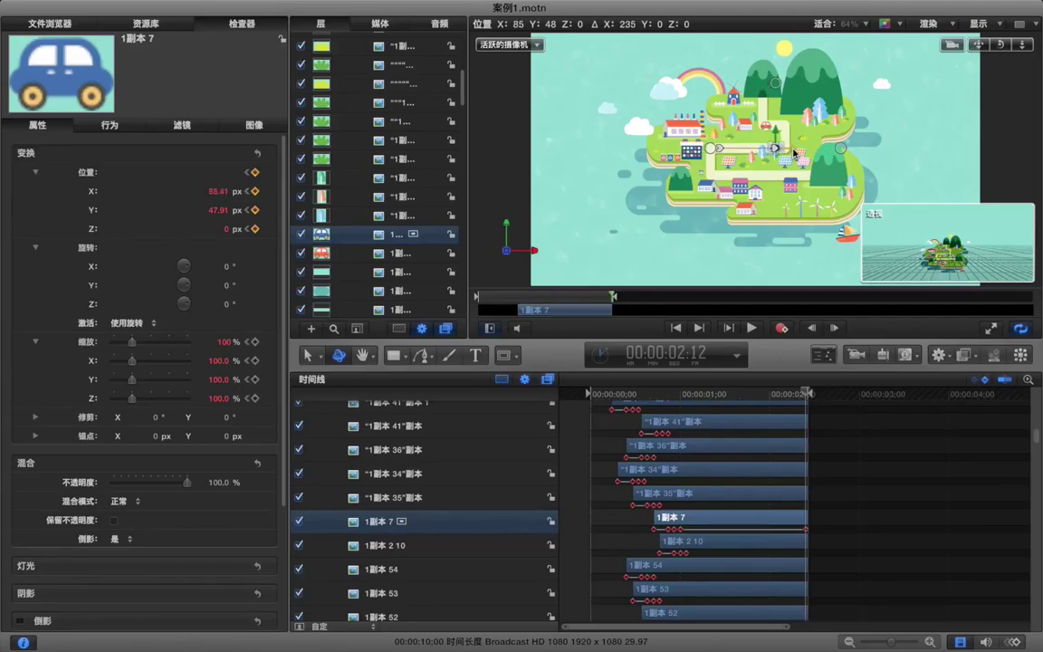
{"action": "left_click_drag", "start_coordinate": [793, 153], "coordinate": [727, 155]}
{"action": "left_click_drag", "start_coordinate": [807, 533], "coordinate": [701, 532]}
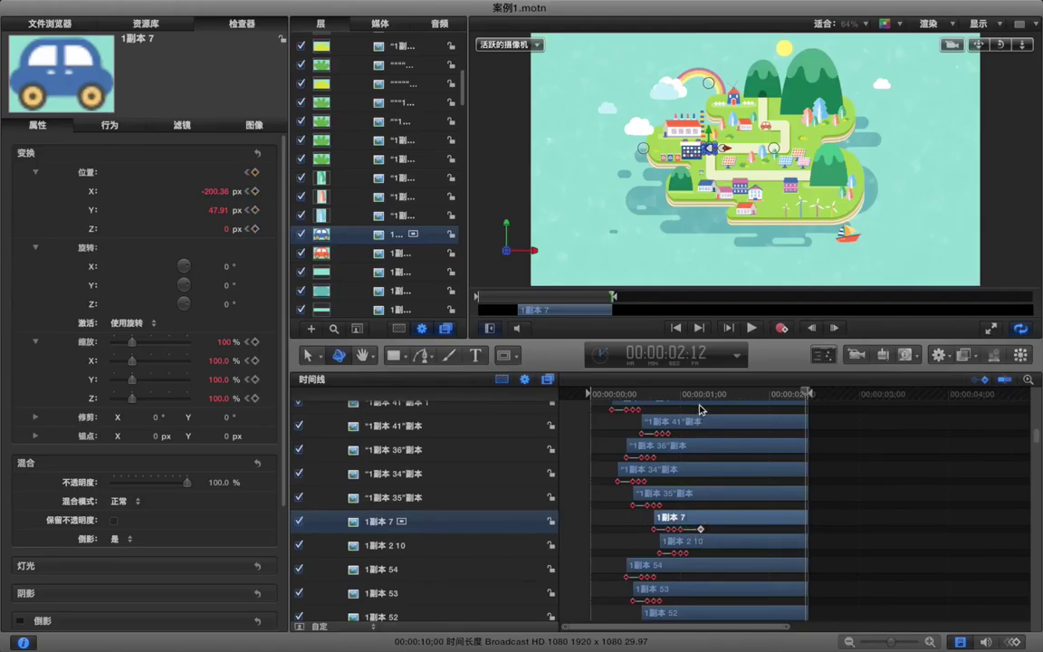
Step: Keyframe the blue car down to Y -64.21 px at 0:00:01:14 and along the lower road to X 157.08 px at 0:00:02:12
{"action": "left_click", "coordinate": [700, 396]}
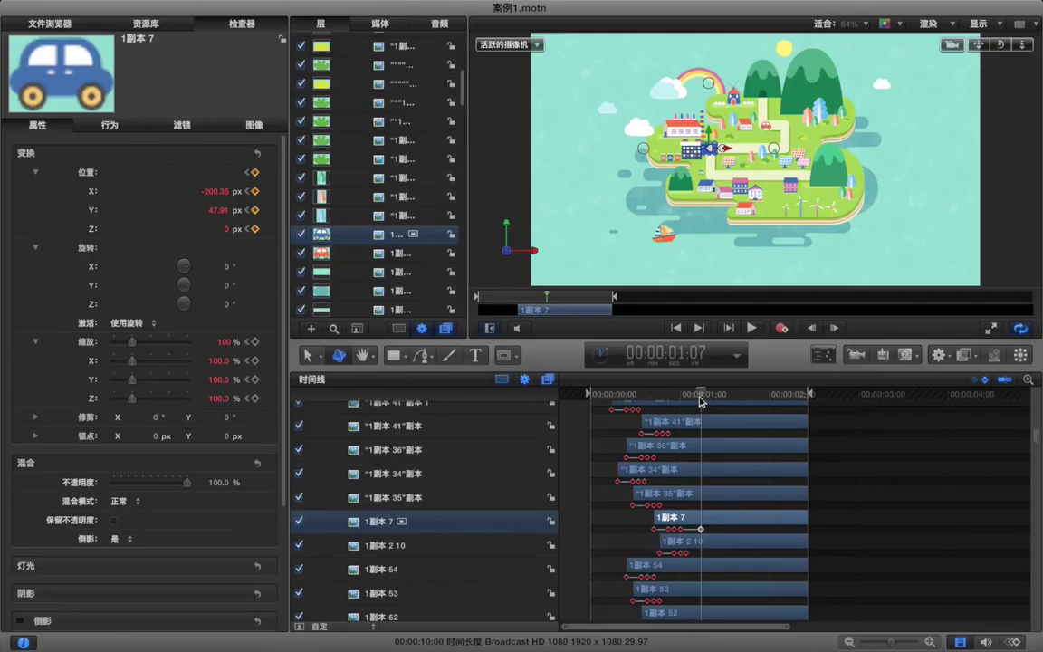
{"action": "left_click", "coordinate": [722, 396]}
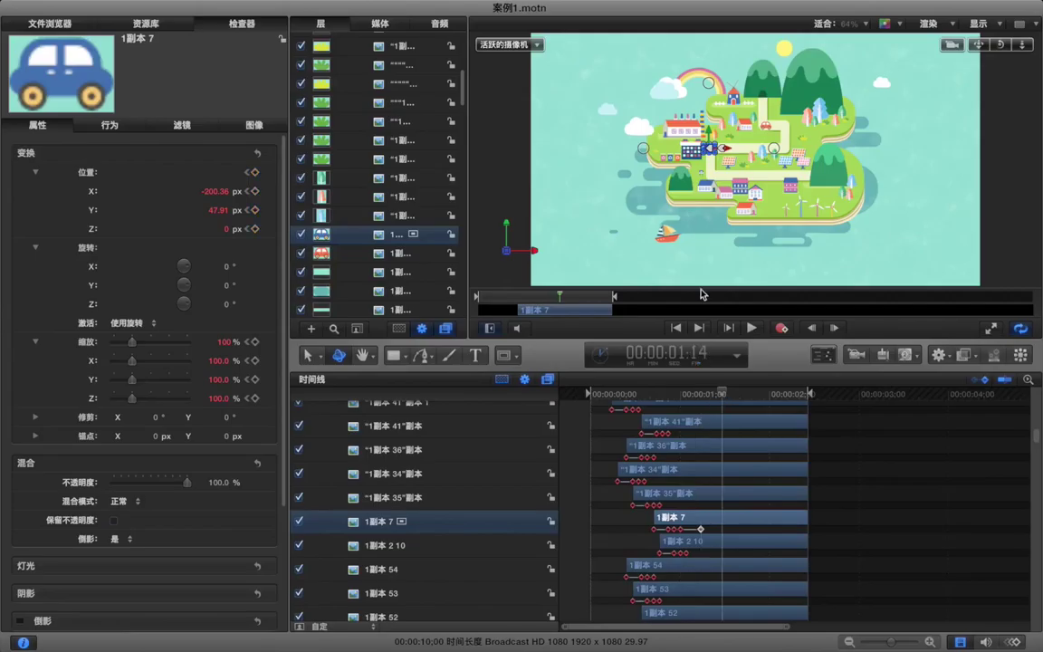
{"action": "left_click_drag", "start_coordinate": [711, 134], "coordinate": [712, 170]}
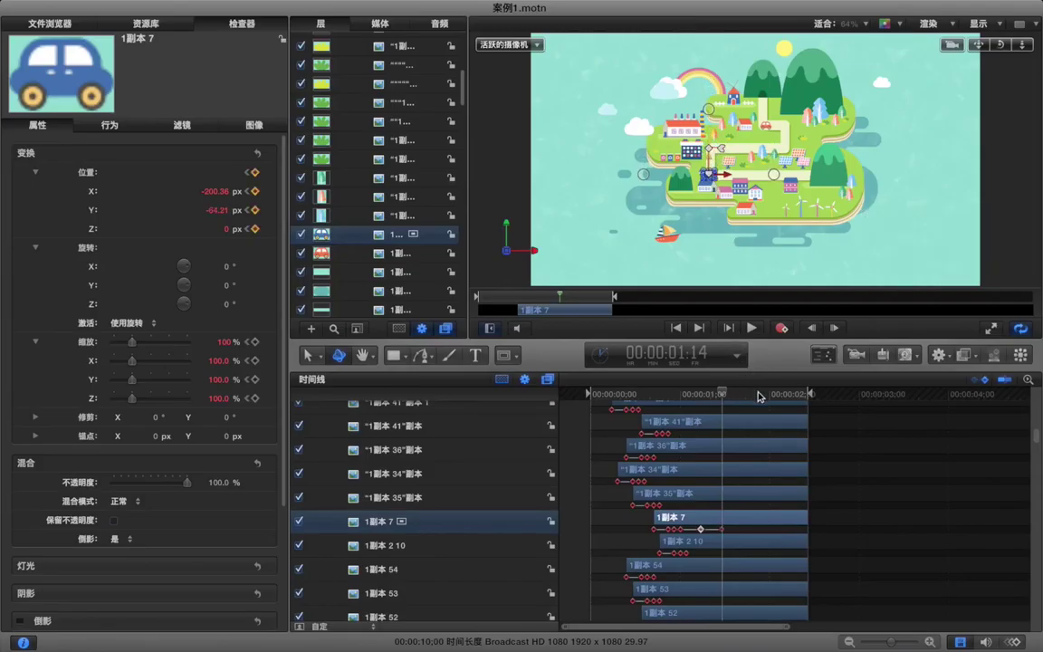
{"action": "left_click_drag", "start_coordinate": [777, 399], "coordinate": [804, 399]}
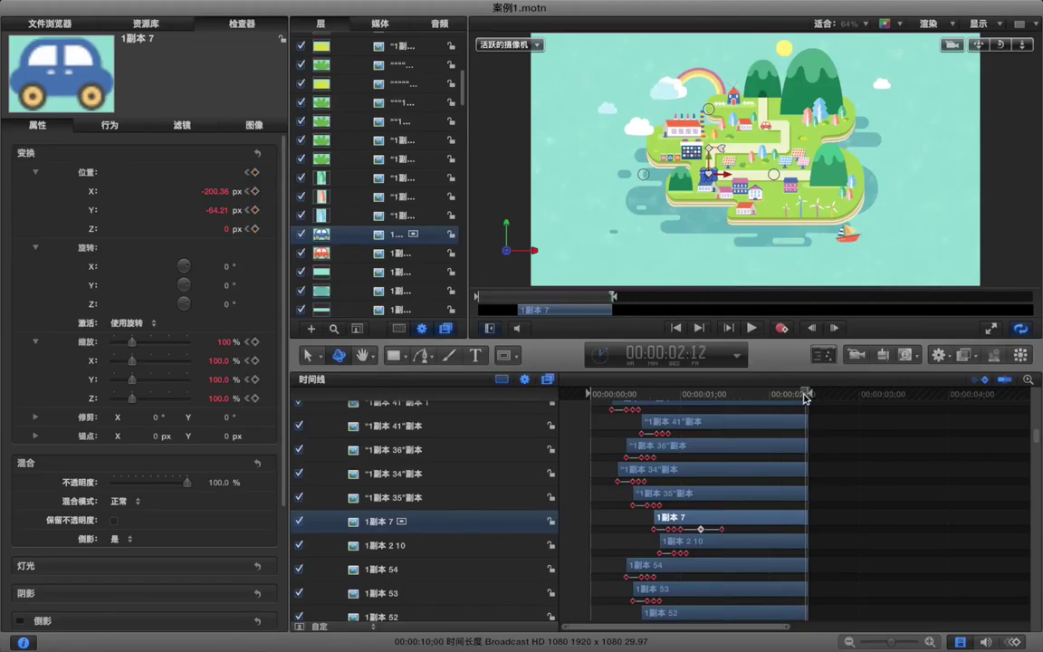
{"action": "left_click_drag", "start_coordinate": [726, 178], "coordinate": [811, 180]}
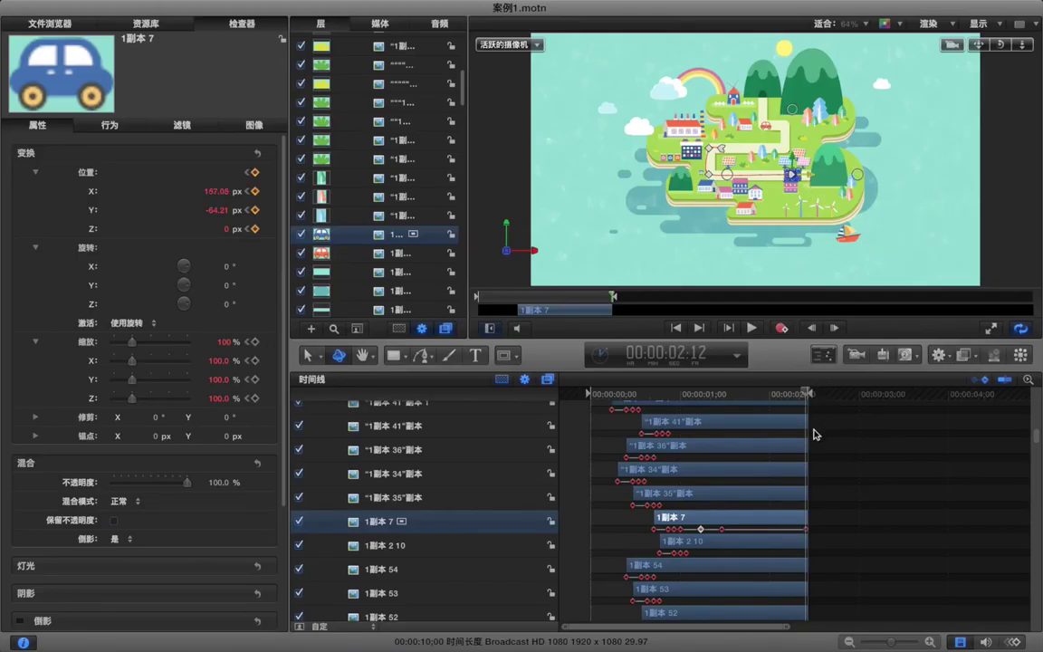
Step: Play back the blue car's drive and delay the keyframe at the lower bend to slow its downward leg
{"action": "left_click", "coordinate": [826, 508]}
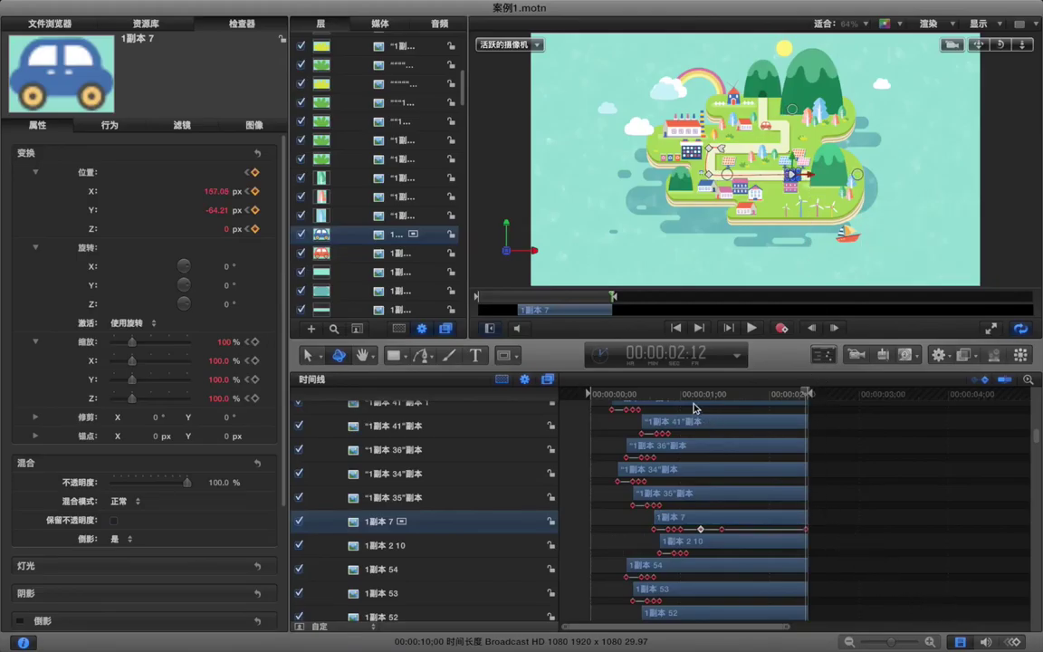
{"action": "left_click", "coordinate": [662, 394]}
{"action": "key", "text": "space"}
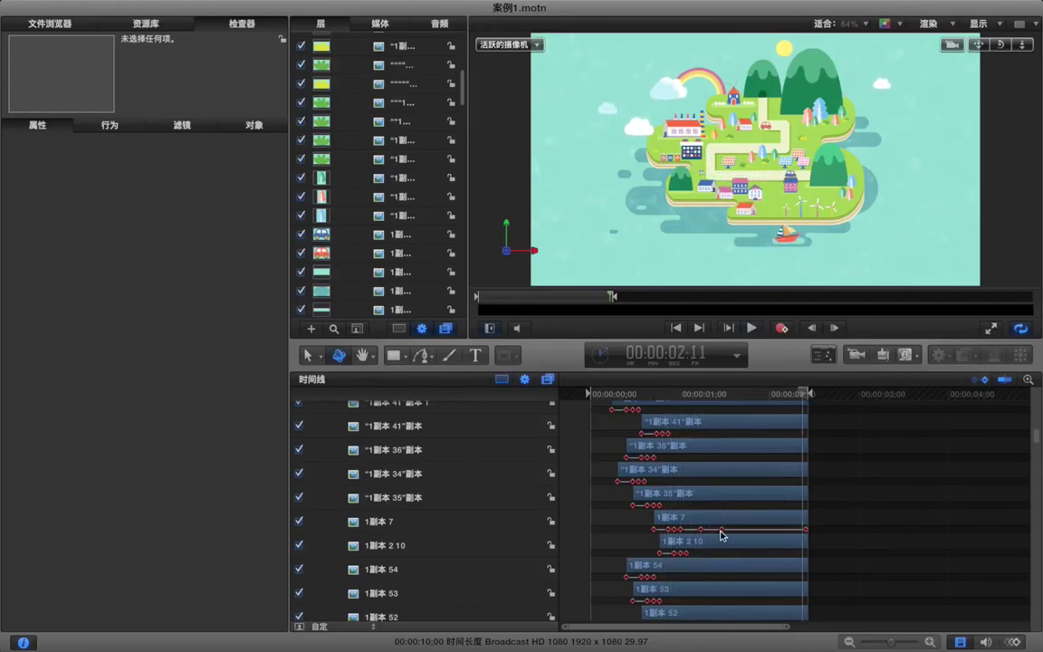
{"action": "left_click", "coordinate": [770, 521]}
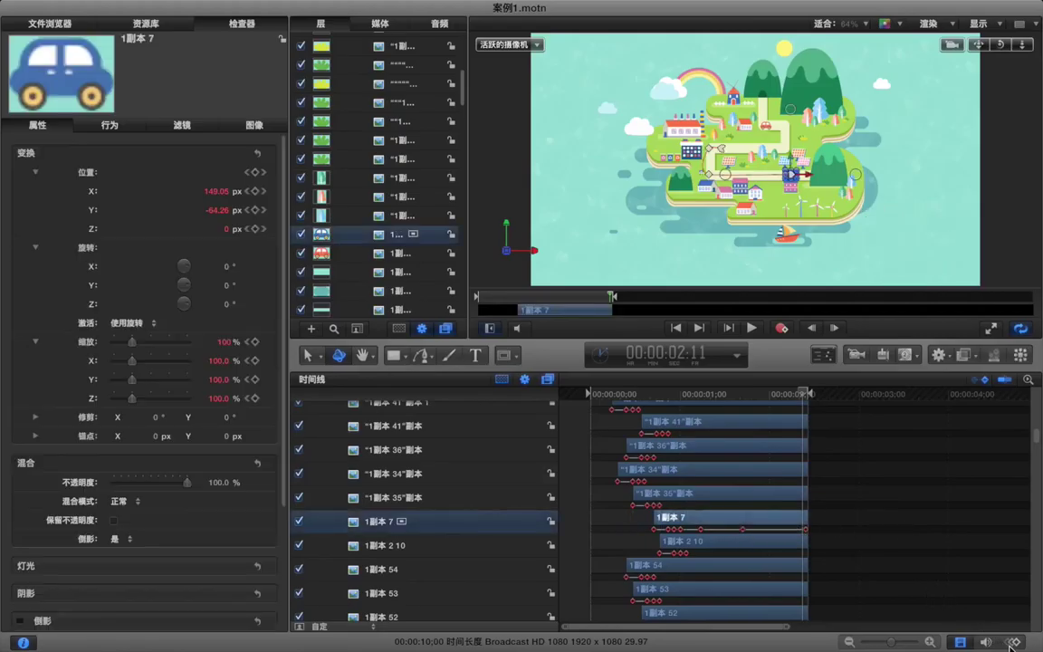
Step: Straighten the curve handles of the blue car's motion path at the upper and lower left bends so it follows the road
{"action": "left_click", "coordinate": [1005, 642]}
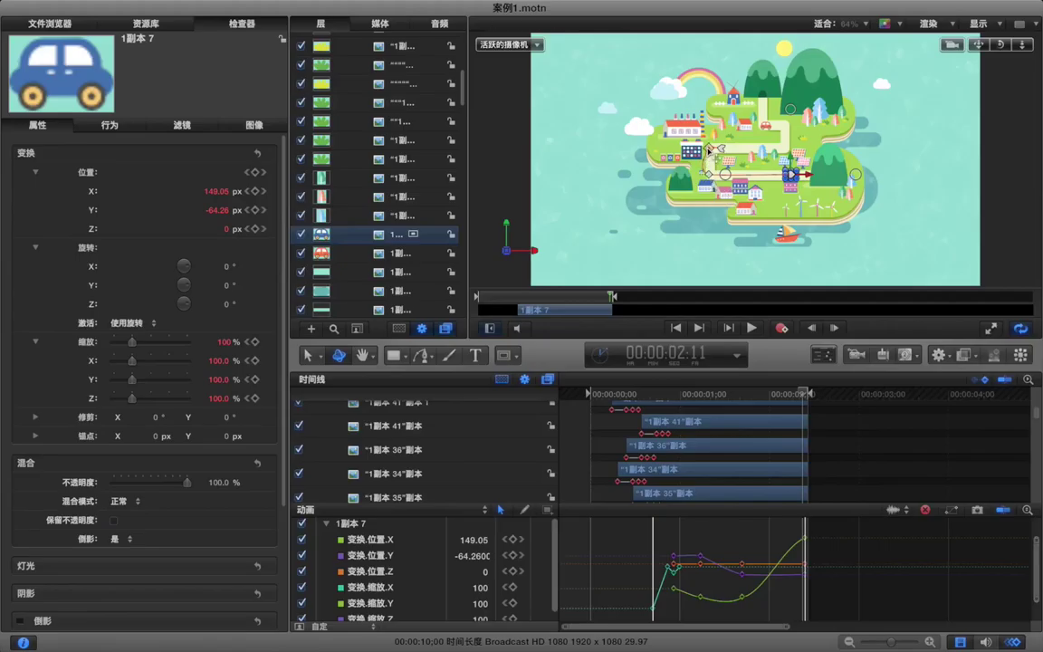
{"action": "key", "text": "super+equal"}
{"action": "key", "text": "super+equal"}
{"action": "key", "text": "super+equal"}
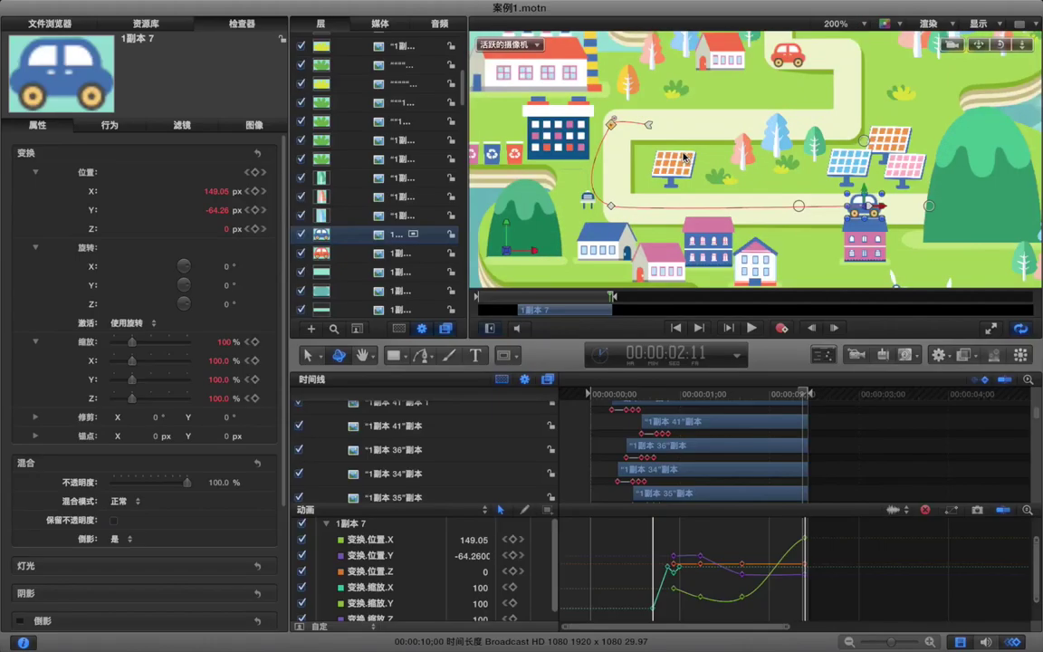
{"action": "scroll", "coordinate": [665, 151], "scroll_direction": "left", "scroll_amount": 2}
{"action": "scroll", "coordinate": [665, 152], "scroll_direction": "left", "scroll_amount": 1}
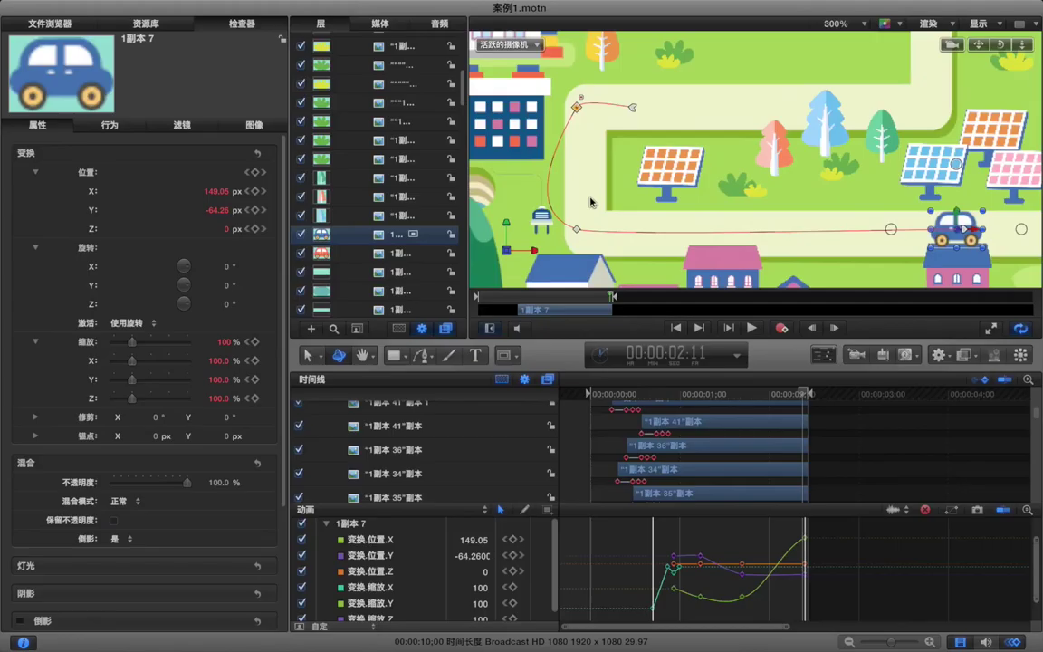
{"action": "left_click", "coordinate": [559, 231]}
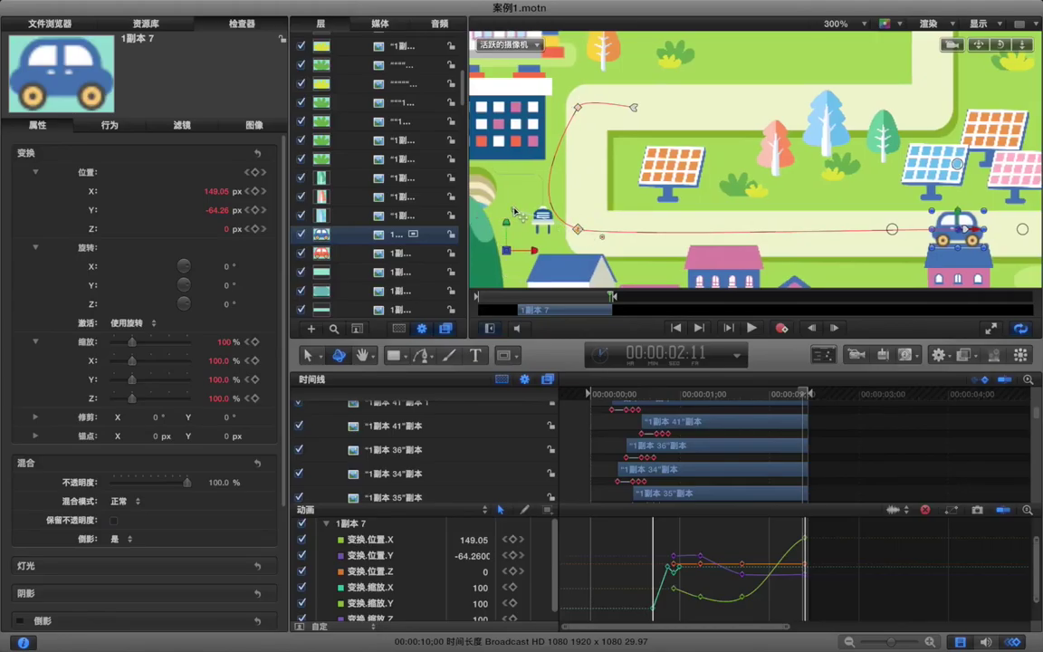
{"action": "left_click_drag", "start_coordinate": [543, 220], "coordinate": [577, 229]}
{"action": "left_click", "coordinate": [578, 107]}
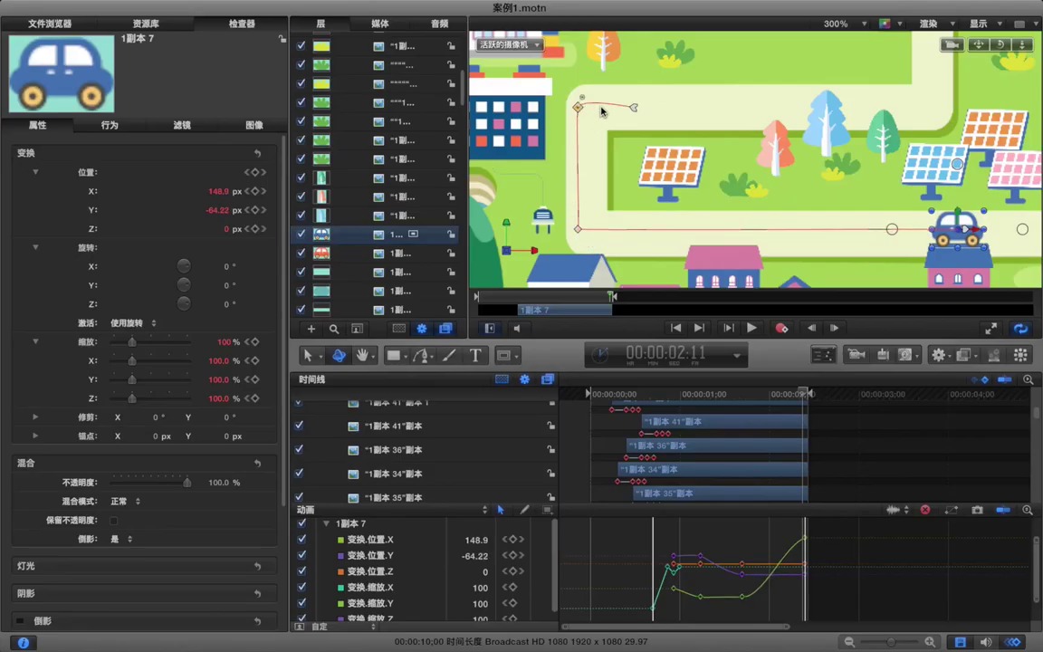
{"action": "left_click_drag", "start_coordinate": [582, 99], "coordinate": [579, 109]}
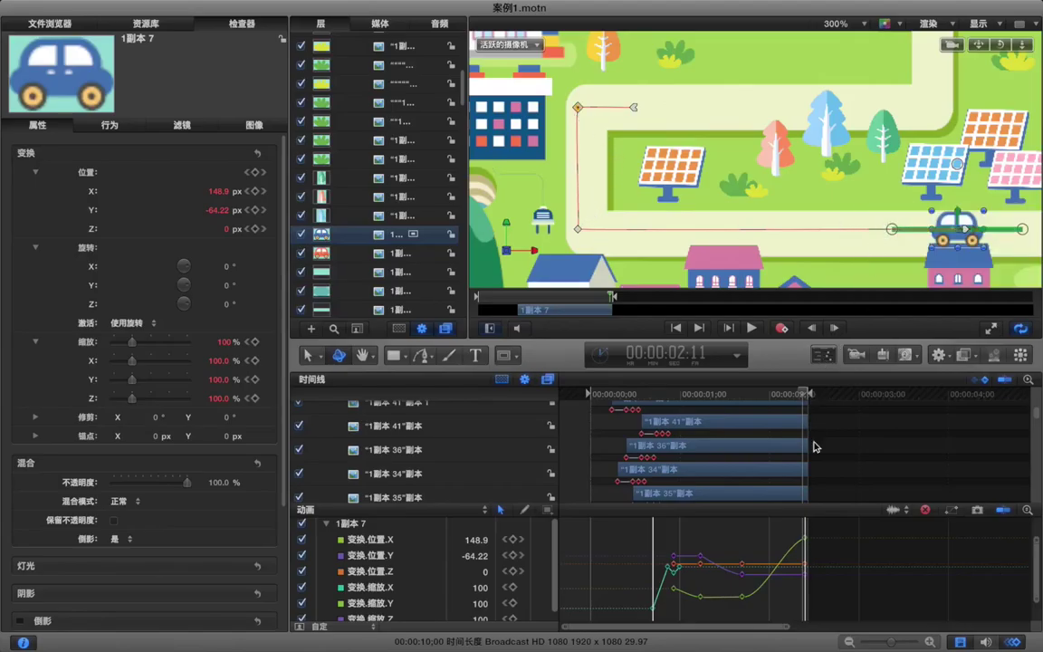
{"action": "left_click", "coordinate": [849, 471]}
{"action": "left_click", "coordinate": [1013, 642]}
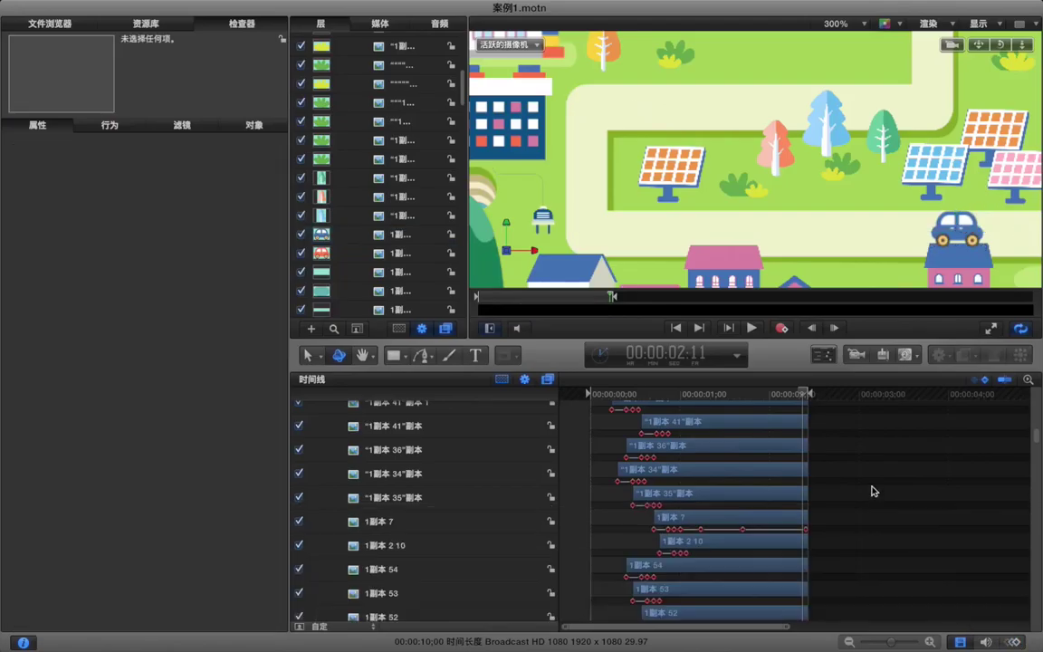
Step: Play back the blue car's drive close up and again with the whole island in view
{"action": "key", "text": "space"}
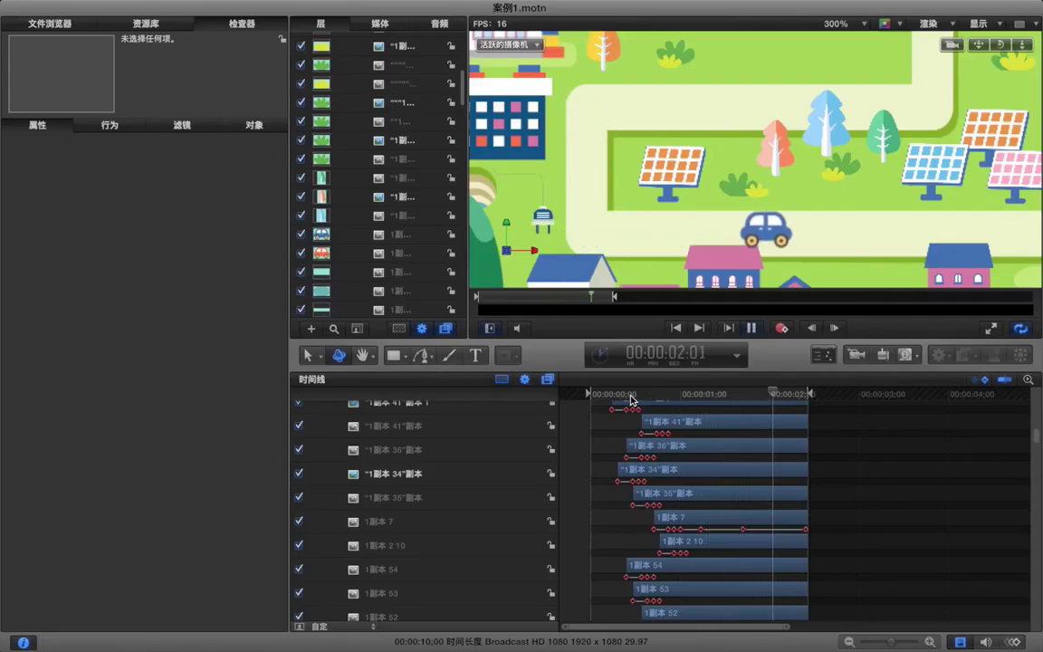
{"action": "key", "text": "space"}
{"action": "key", "text": "alt+z"}
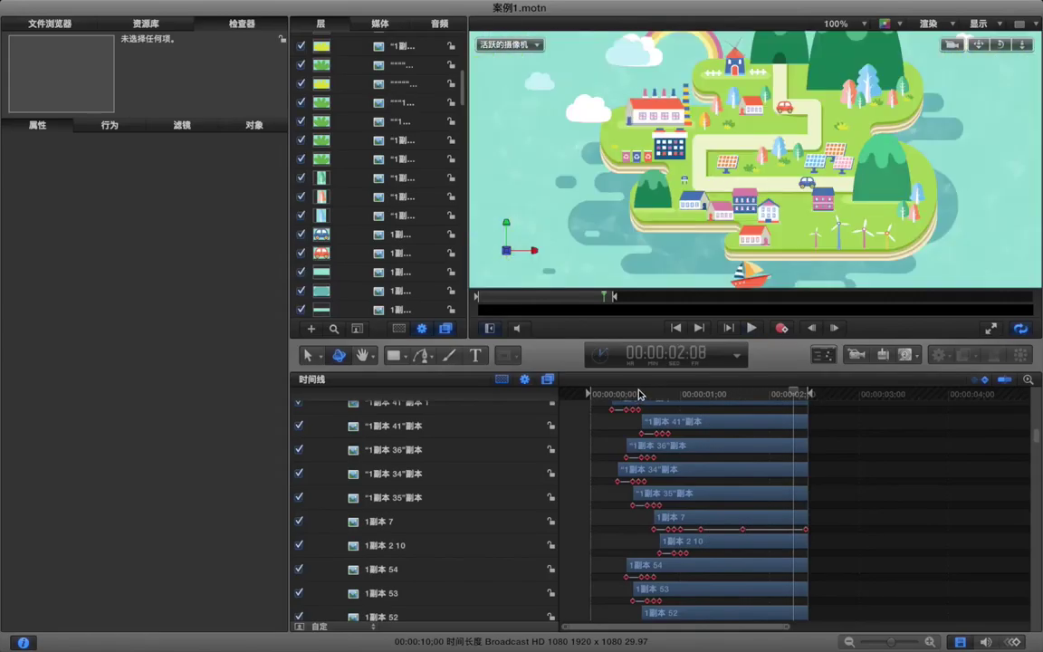
{"action": "key", "text": "space"}
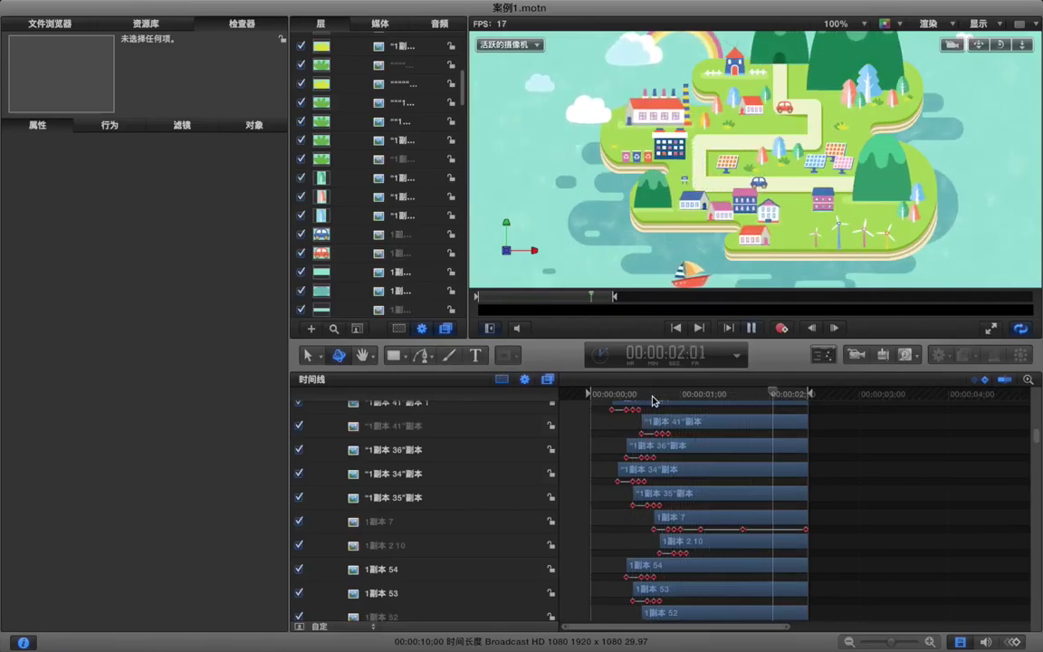
{"action": "key", "text": "space"}
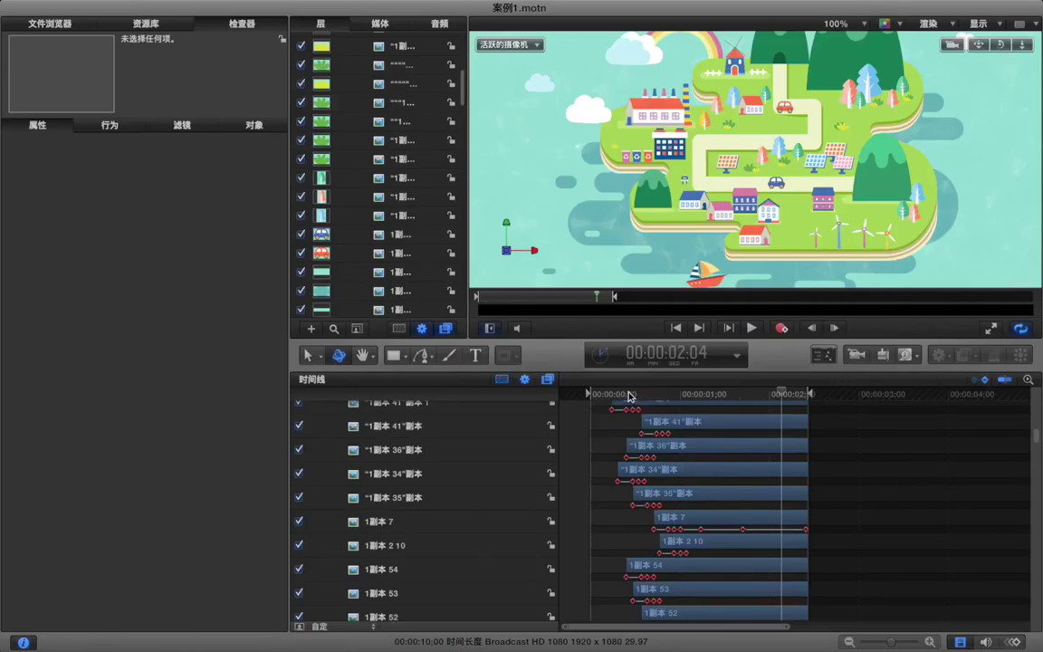
Step: Create a new group beside the blue and red car layers and move both cars into it
{"action": "left_click", "coordinate": [401, 238]}
{"action": "left_click", "coordinate": [400, 252], "text": "shift"}
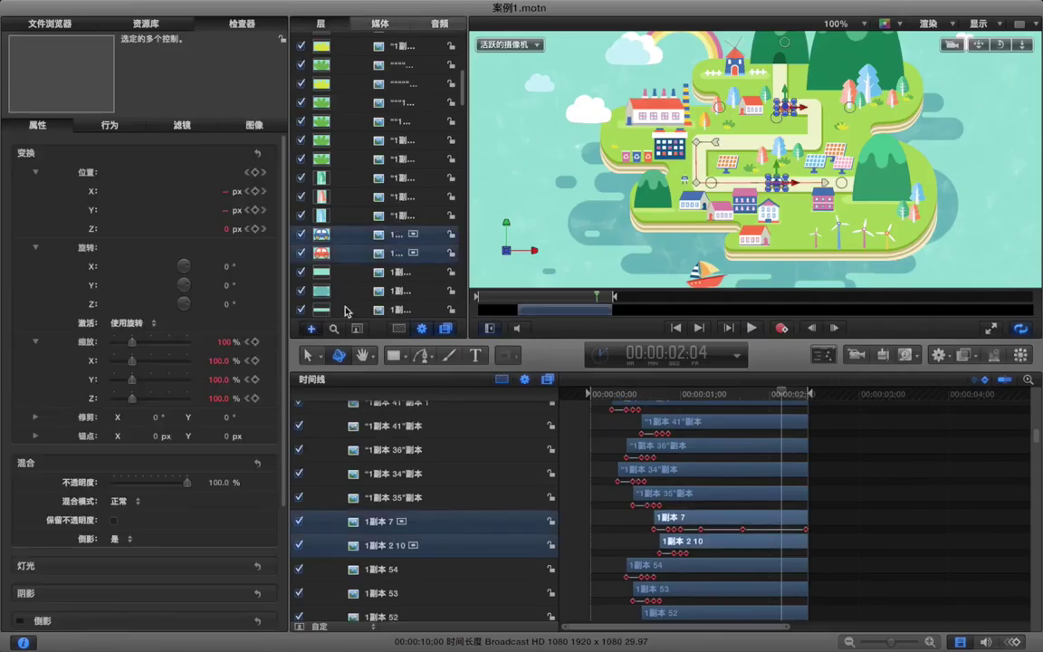
{"action": "key", "text": "super+shift+g"}
{"action": "left_click", "coordinate": [387, 254]}
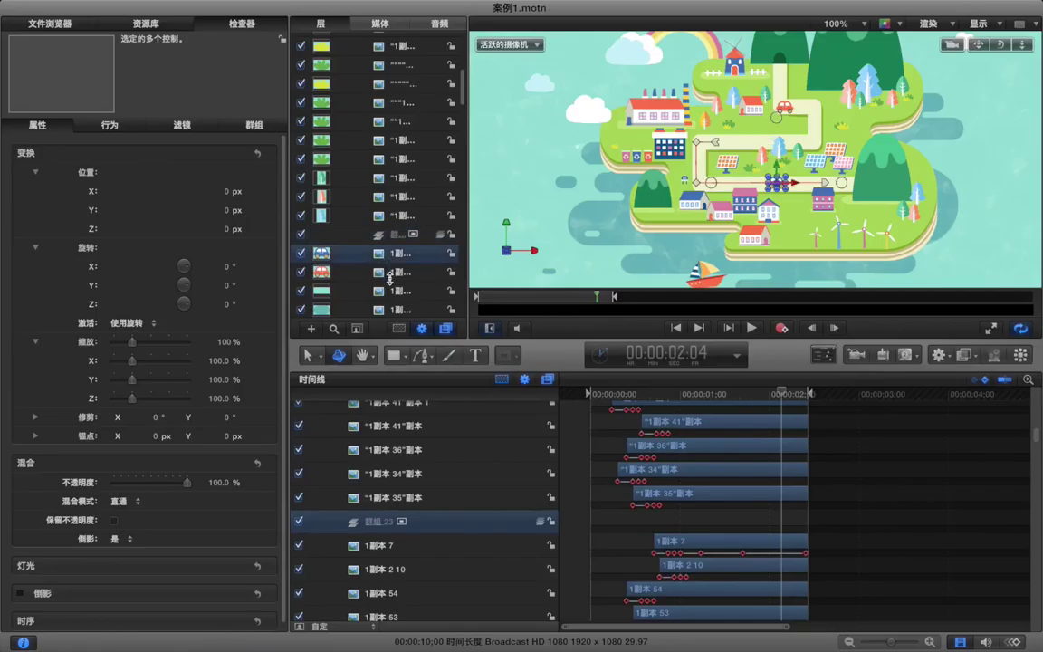
{"action": "left_click", "coordinate": [391, 271], "text": "shift"}
{"action": "left_click_drag", "start_coordinate": [394, 238], "coordinate": [392, 236]}
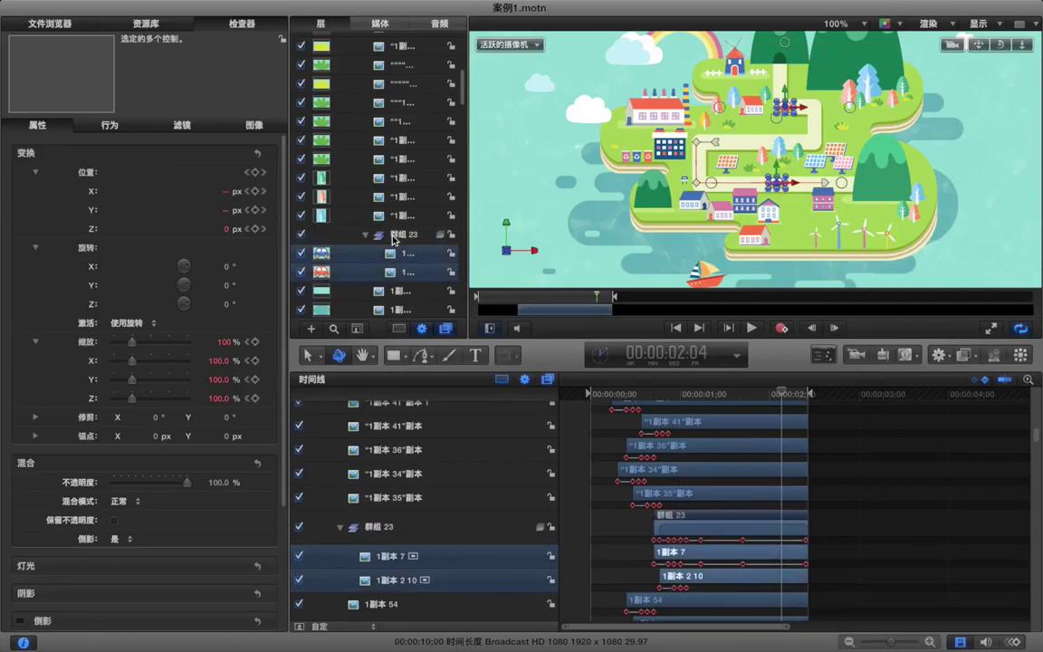
Step: Move the car group down the layer stack to directly below 群组 17
{"action": "left_click", "coordinate": [392, 236]}
{"action": "left_click", "coordinate": [396, 237]}
{"action": "scroll", "coordinate": [394, 208], "scroll_direction": "down", "scroll_amount": 5}
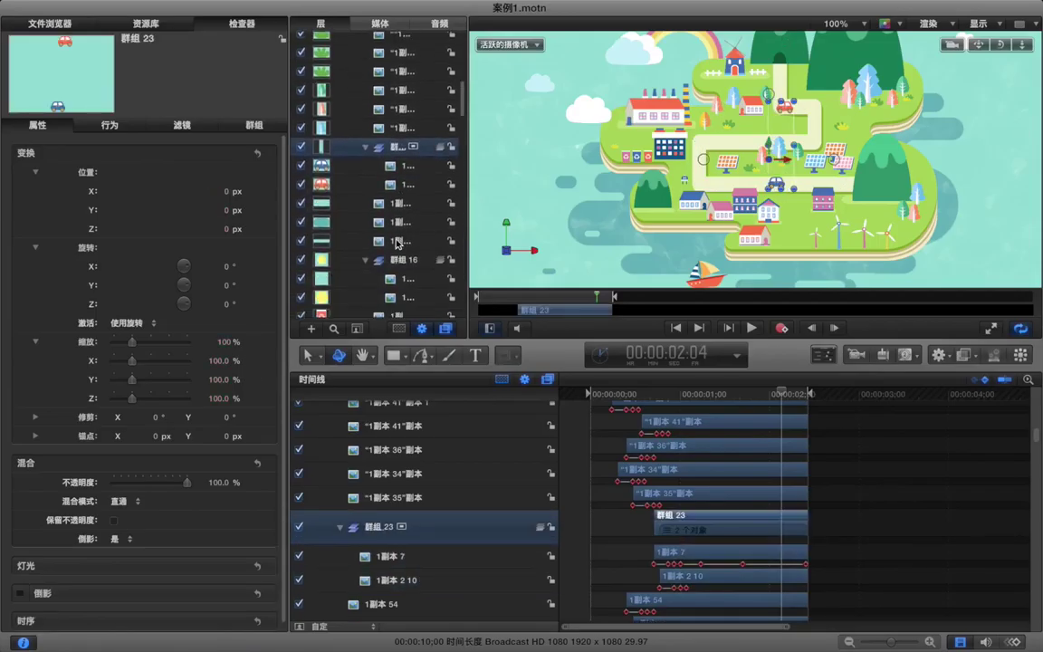
{"action": "mouse_move", "coordinate": [395, 124]}
{"action": "left_mouse_down"}
{"action": "mouse_move", "coordinate": [389, 220]}
{"action": "mouse_move", "coordinate": [373, 172]}
{"action": "mouse_move", "coordinate": [367, 288]}
{"action": "left_mouse_up"}
{"action": "scroll", "coordinate": [389, 219], "scroll_direction": "down", "scroll_amount": 20}
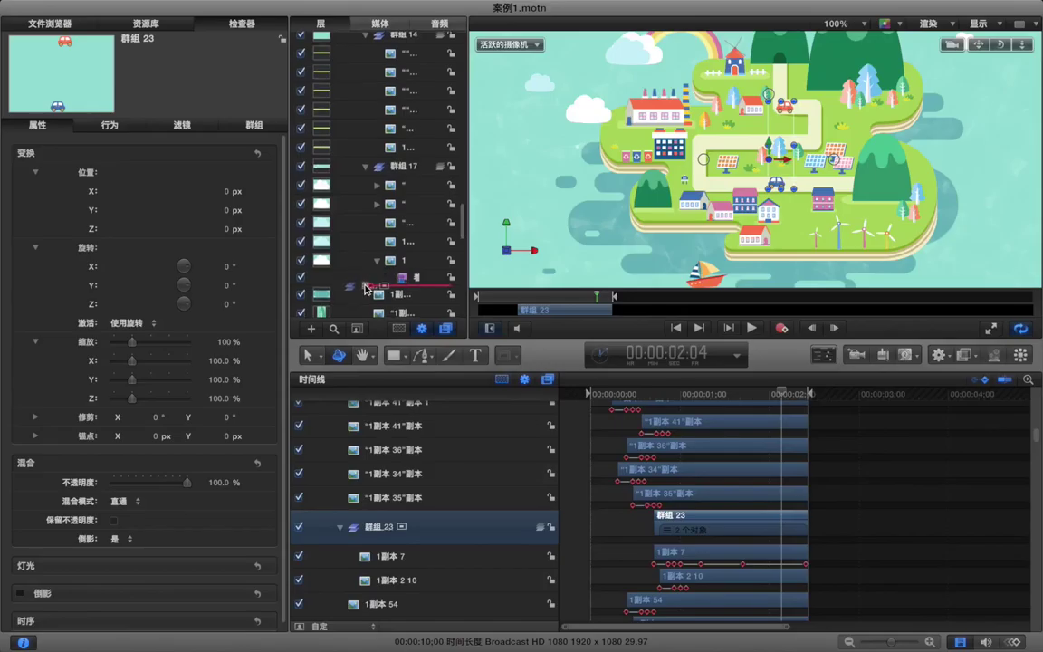
{"action": "left_click_drag", "start_coordinate": [451, 311], "coordinate": [450, 310]}
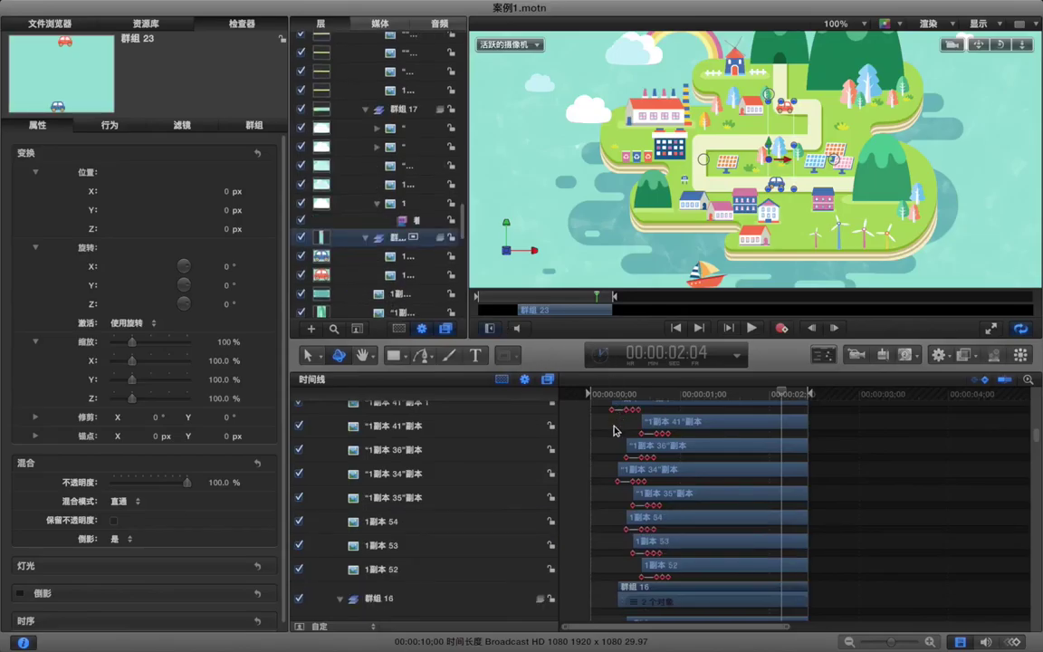
Step: Locate the car group in the timeline and play back the animation to check the cars in their new layer order
{"action": "scroll", "coordinate": [614, 449], "scroll_direction": "down", "scroll_amount": 10}
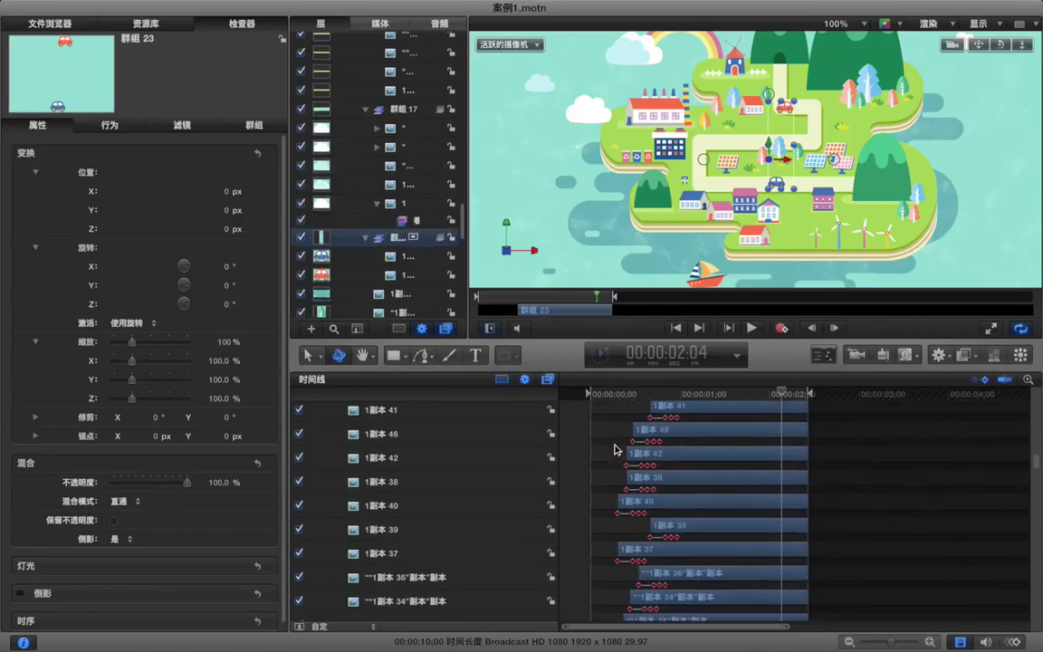
{"action": "scroll", "coordinate": [613, 449], "scroll_direction": "down", "scroll_amount": 10}
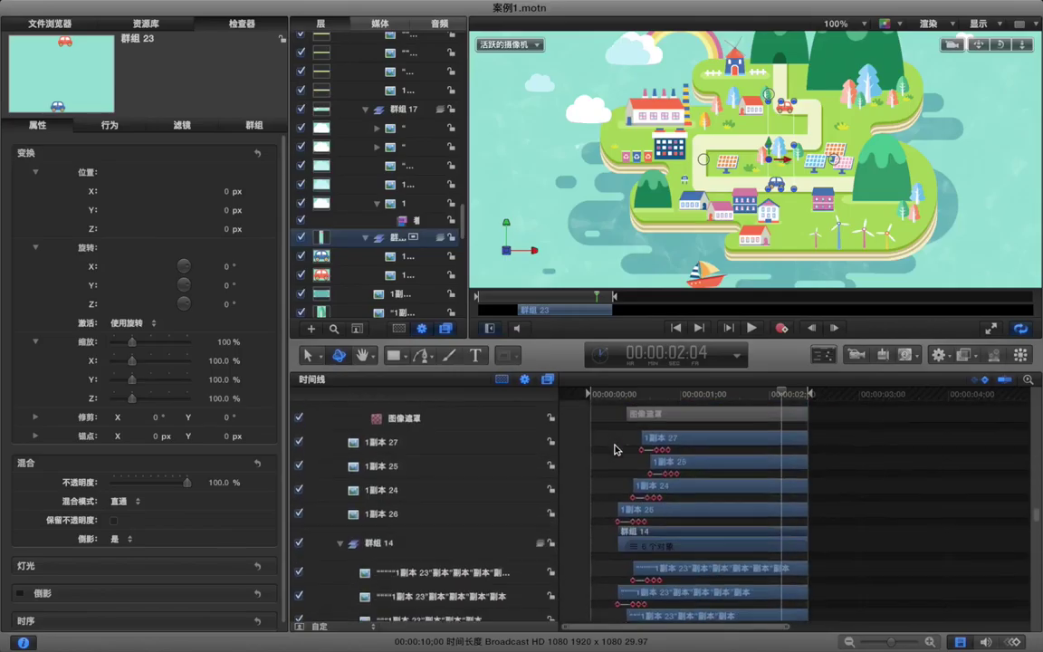
{"action": "scroll", "coordinate": [614, 449], "scroll_direction": "down", "scroll_amount": 10}
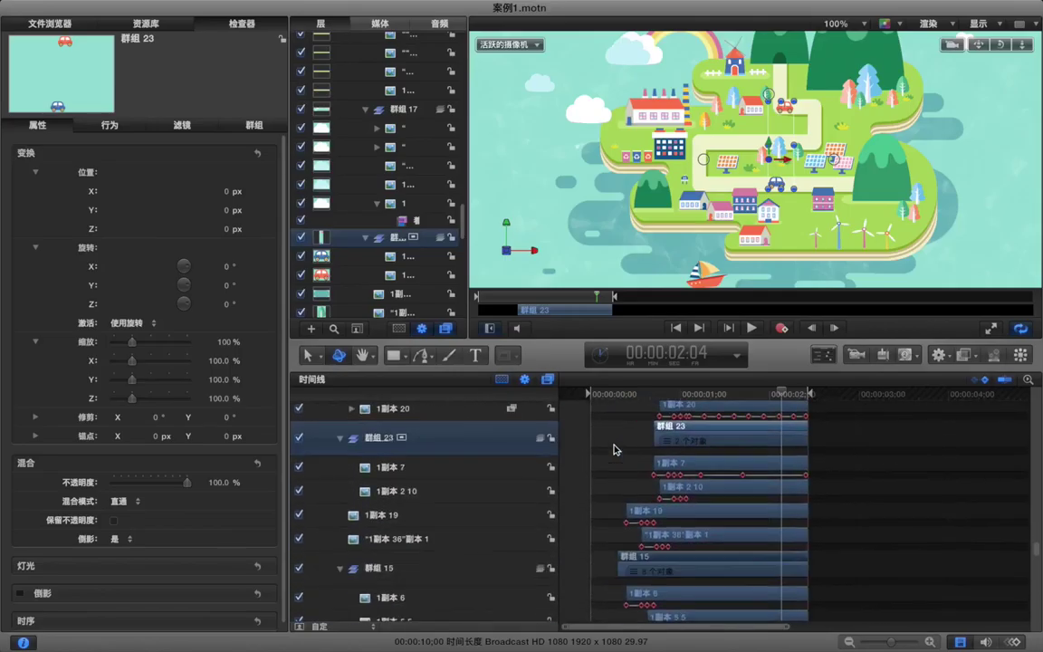
{"action": "scroll", "coordinate": [614, 449], "scroll_direction": "up", "scroll_amount": 3}
{"action": "key", "text": "space"}
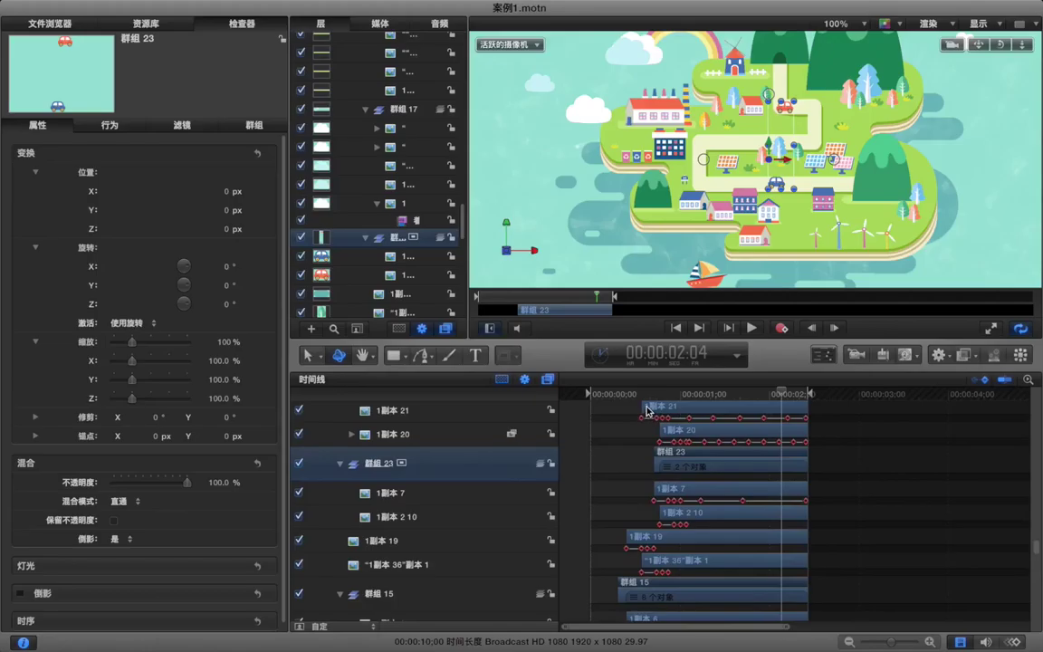
{"action": "left_click", "coordinate": [602, 456]}
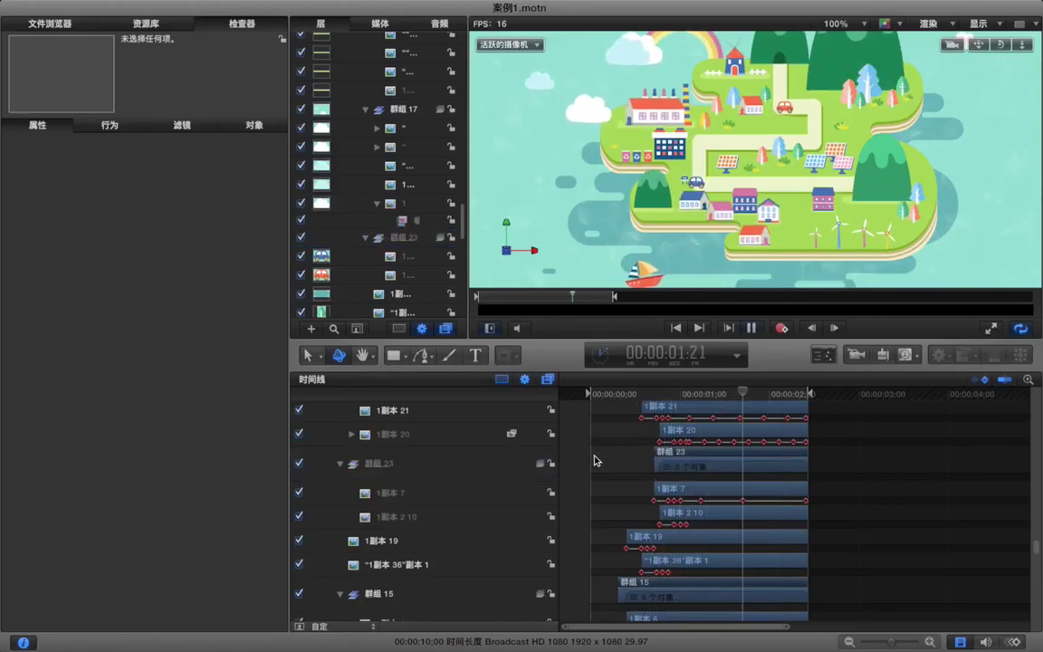
{"action": "key", "text": "space"}
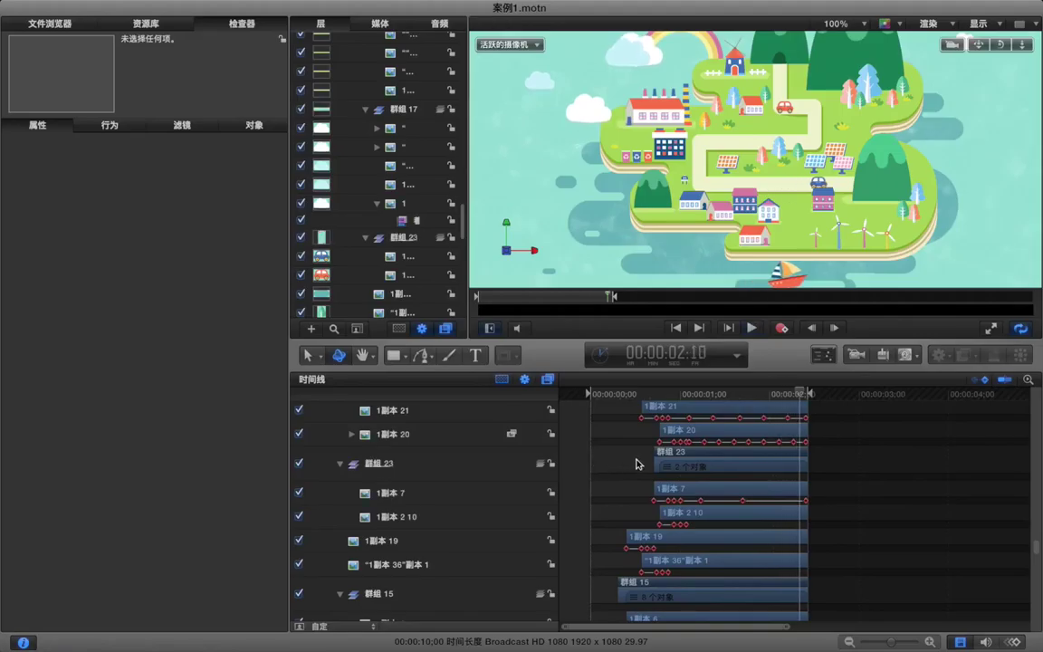
{"action": "key", "text": "space"}
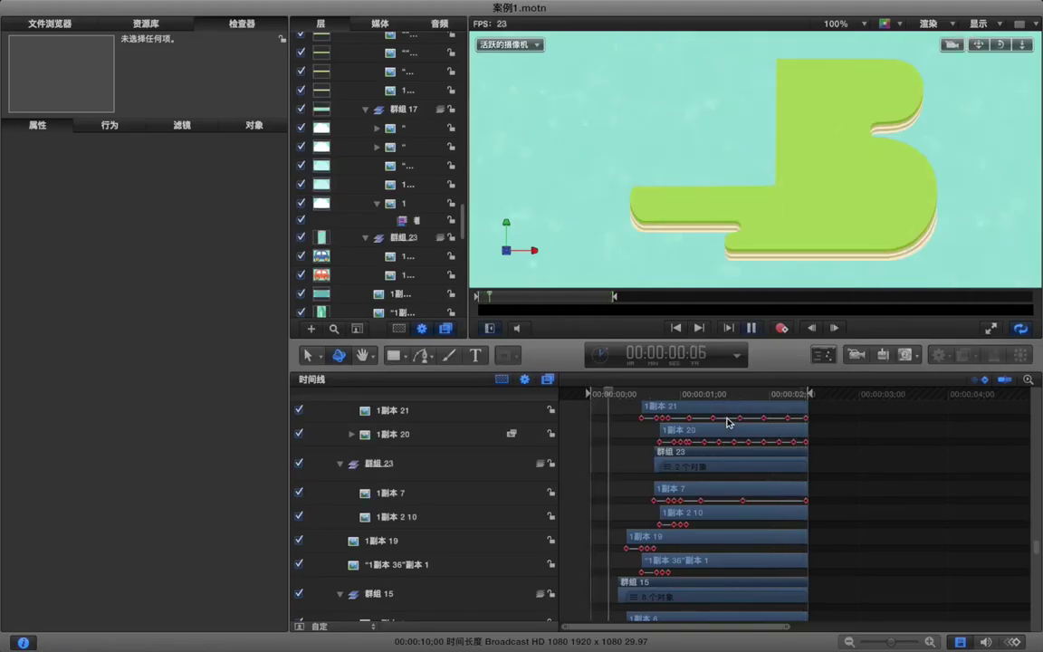
{"action": "key", "text": "space"}
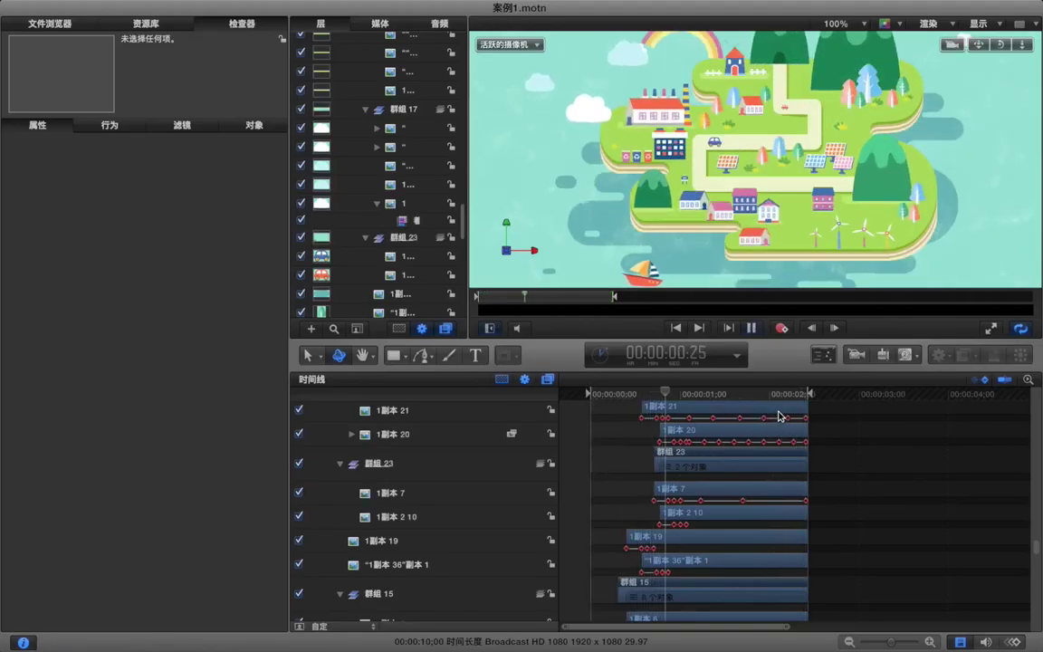
{"action": "key", "text": "space"}
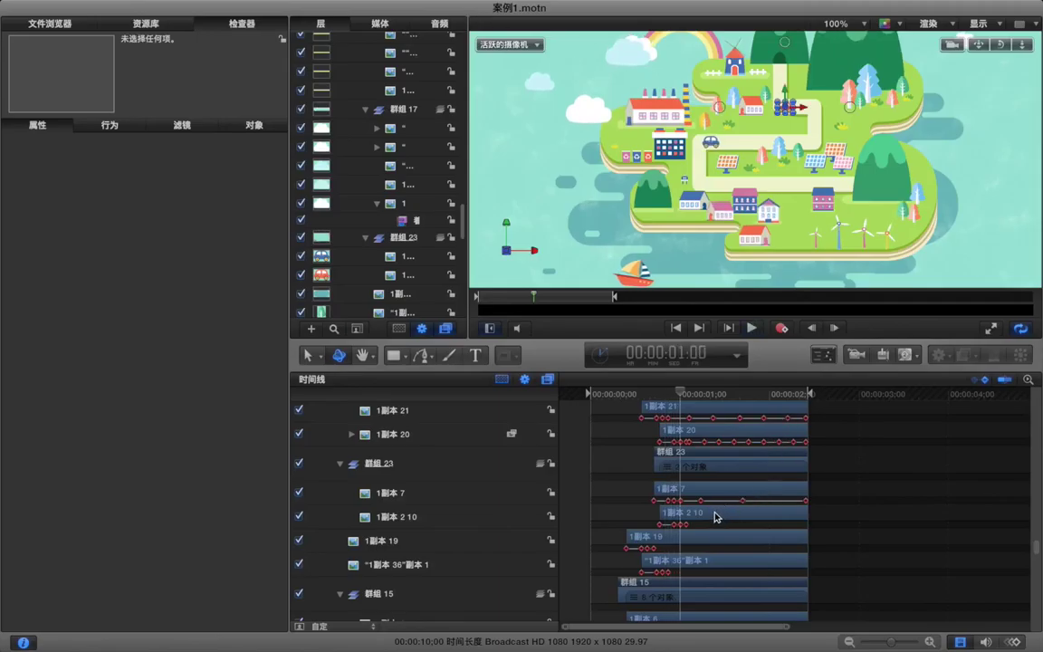
Step: Add a position keyframe to the red car at its original position and a second one at X 124.51 px on the road's right bend
{"action": "left_click", "coordinate": [715, 516]}
{"action": "left_click", "coordinate": [254, 173]}
{"action": "key", "text": "Right"}
{"action": "key", "text": "Right"}
{"action": "key", "text": "Right"}
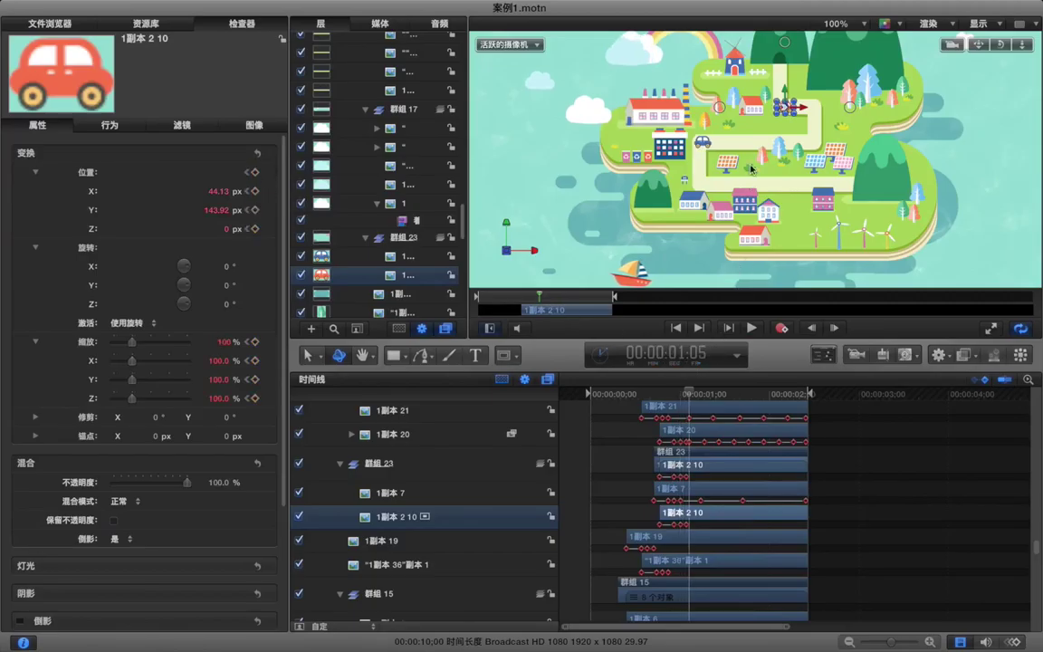
{"action": "key", "text": "Right"}
{"action": "key", "text": "Right"}
{"action": "key", "text": "Right"}
{"action": "key", "text": "Right"}
{"action": "left_click_drag", "start_coordinate": [802, 108], "coordinate": [829, 110]}
Step: Keyframe the red car down to Y 43.39 px at 0:00:01:22 and along the middle road to X -59.89 px at 0:00:02:12
{"action": "key", "text": "Right"}
{"action": "key", "text": "Right"}
{"action": "key", "text": "Right"}
{"action": "key", "text": "Right"}
{"action": "key", "text": "Right"}
{"action": "key", "text": "Right"}
{"action": "key", "text": "Right"}
{"action": "key", "text": "Right"}
{"action": "key", "text": "Right"}
{"action": "key", "text": "Right"}
{"action": "key", "text": "Right"}
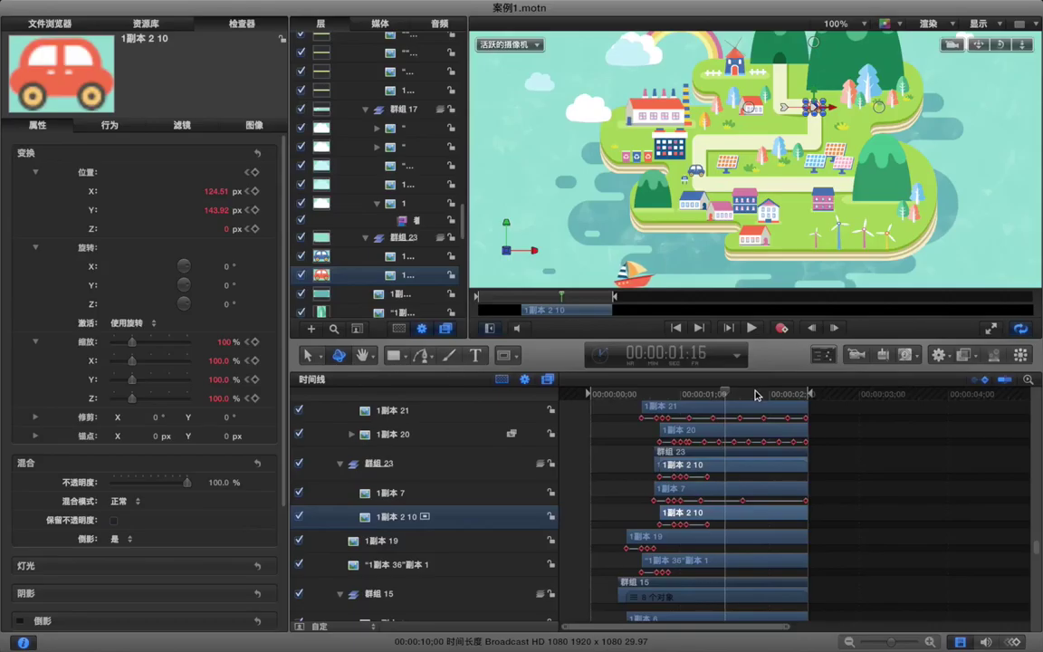
{"action": "key", "text": "Right"}
{"action": "key", "text": "Right"}
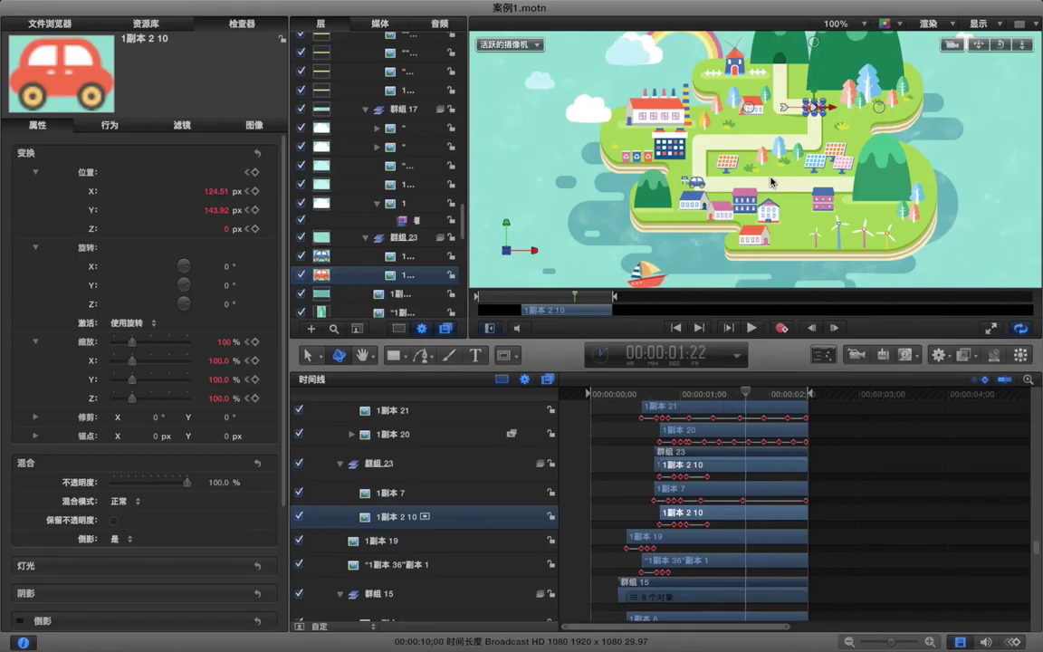
{"action": "left_click_drag", "start_coordinate": [814, 93], "coordinate": [814, 133]}
{"action": "left_click_drag", "start_coordinate": [746, 393], "coordinate": [807, 395]}
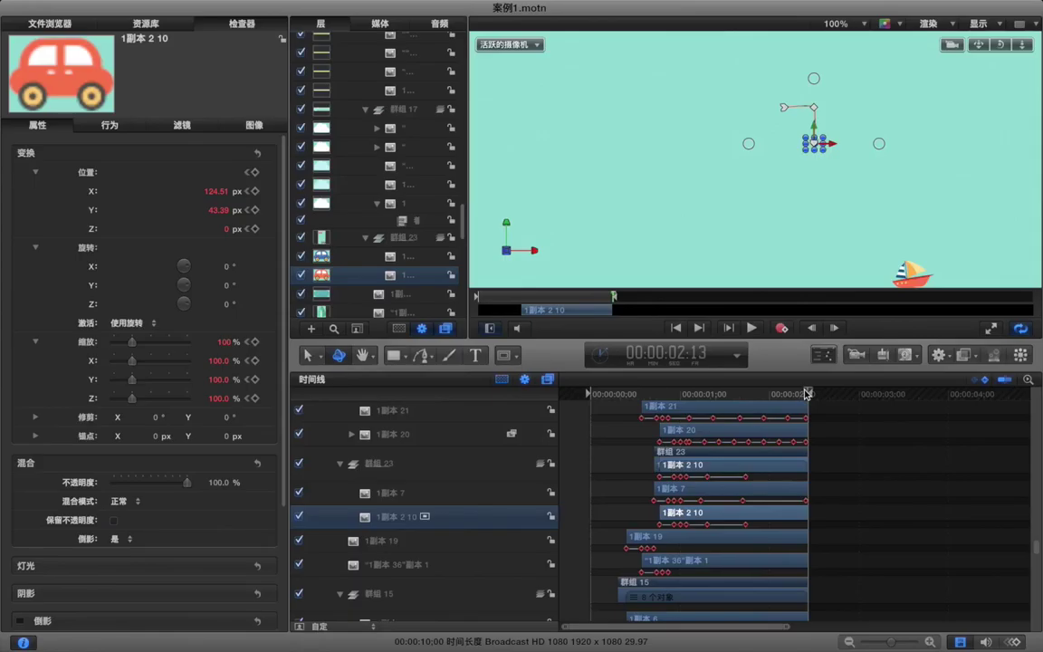
{"action": "left_click_drag", "start_coordinate": [831, 145], "coordinate": [765, 145]}
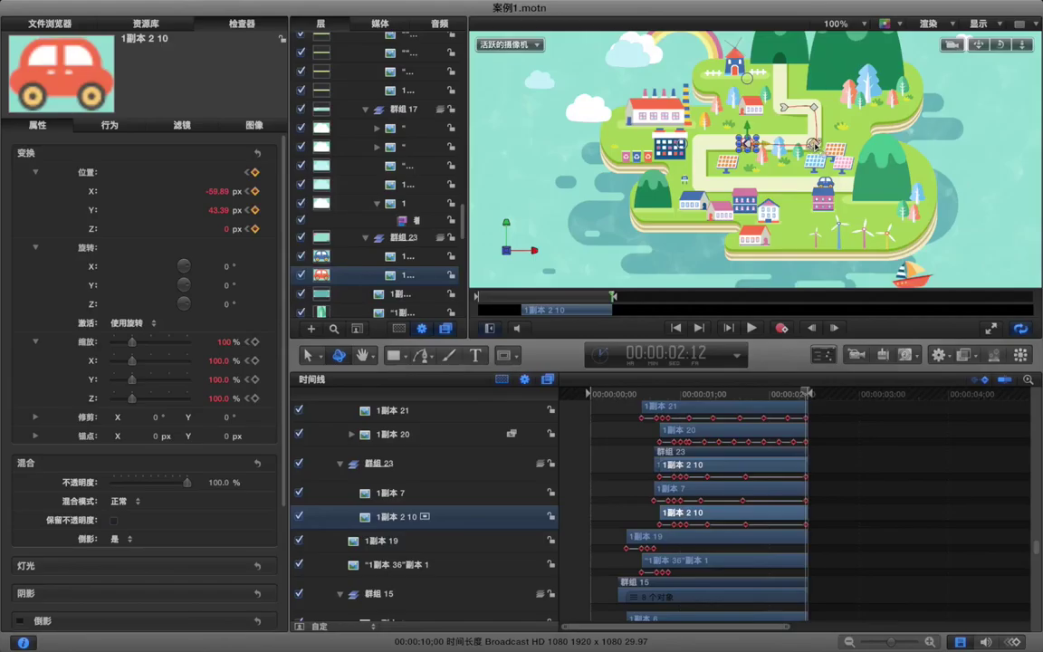
Step: Straighten the curve handles of the red car's motion path at the lower and upper right bends
{"action": "scroll", "coordinate": [814, 143], "scroll_direction": "up", "scroll_amount": 8}
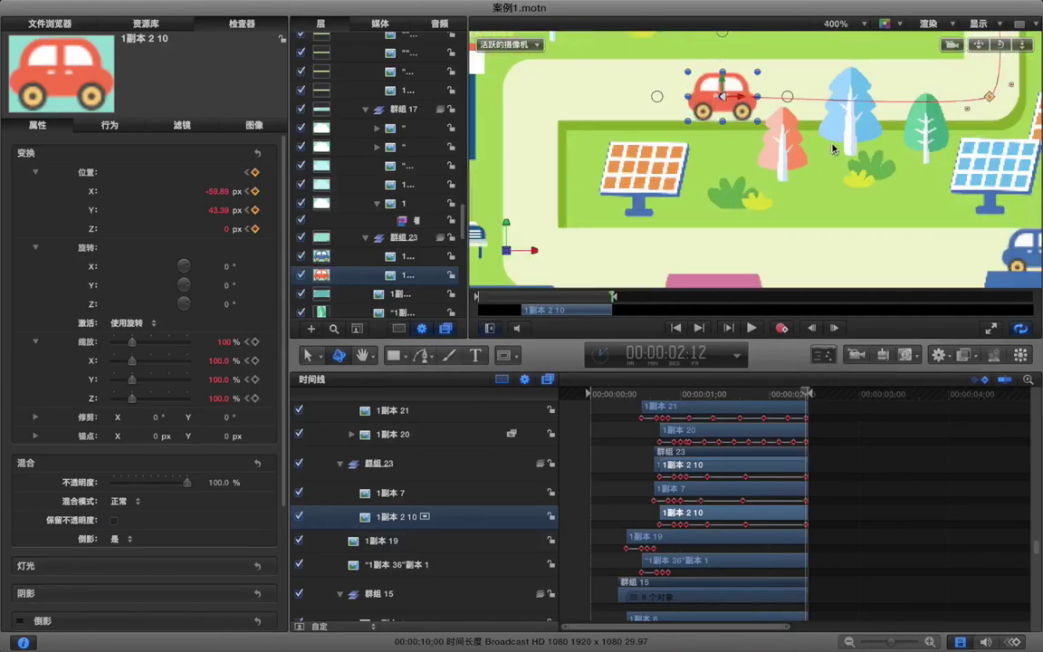
{"action": "scroll", "coordinate": [833, 143], "scroll_direction": "right", "scroll_amount": 1}
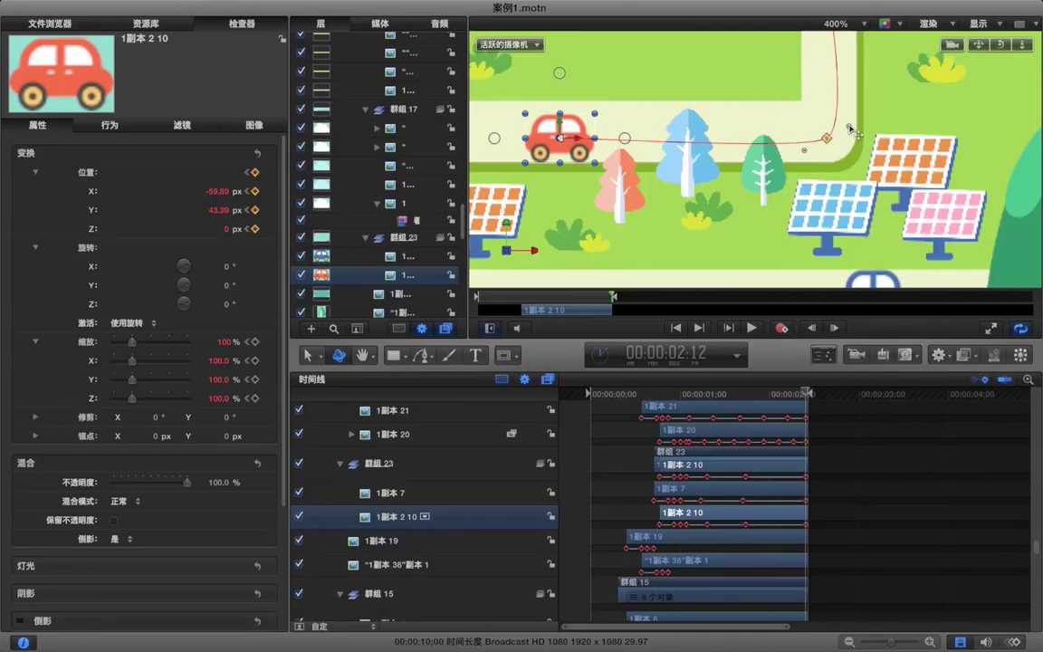
{"action": "mouse_move", "coordinate": [844, 132]}
{"action": "left_mouse_down"}
{"action": "mouse_move", "coordinate": [822, 150]}
{"action": "mouse_move", "coordinate": [828, 142]}
{"action": "left_mouse_up"}
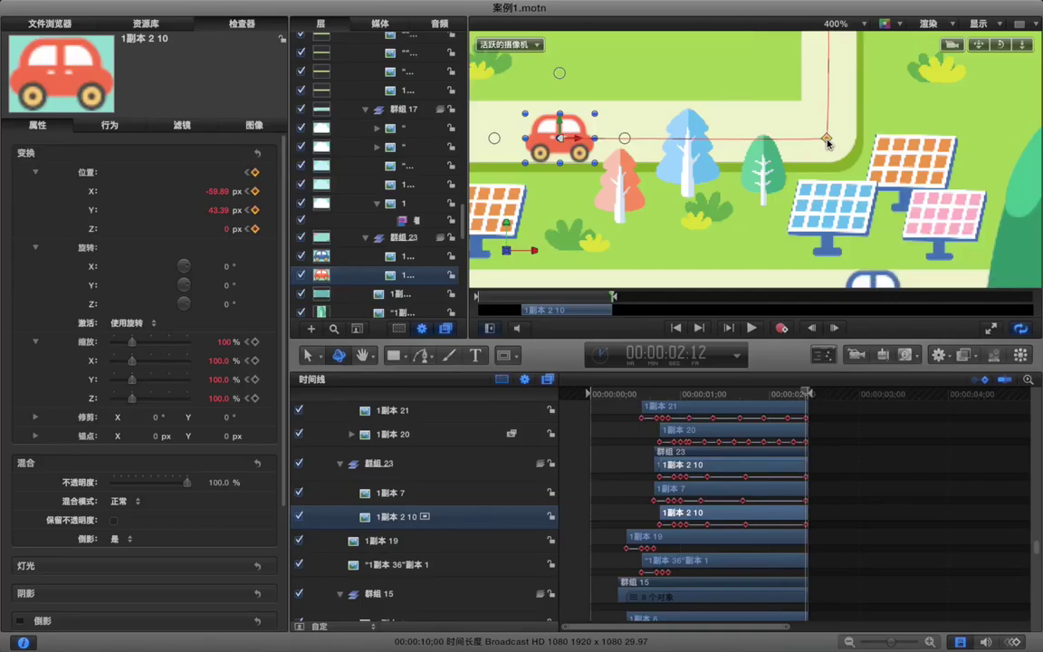
{"action": "scroll", "coordinate": [827, 142], "scroll_direction": "up", "scroll_amount": 5}
{"action": "left_click", "coordinate": [825, 160]}
{"action": "left_click_drag", "start_coordinate": [818, 146], "coordinate": [829, 162]}
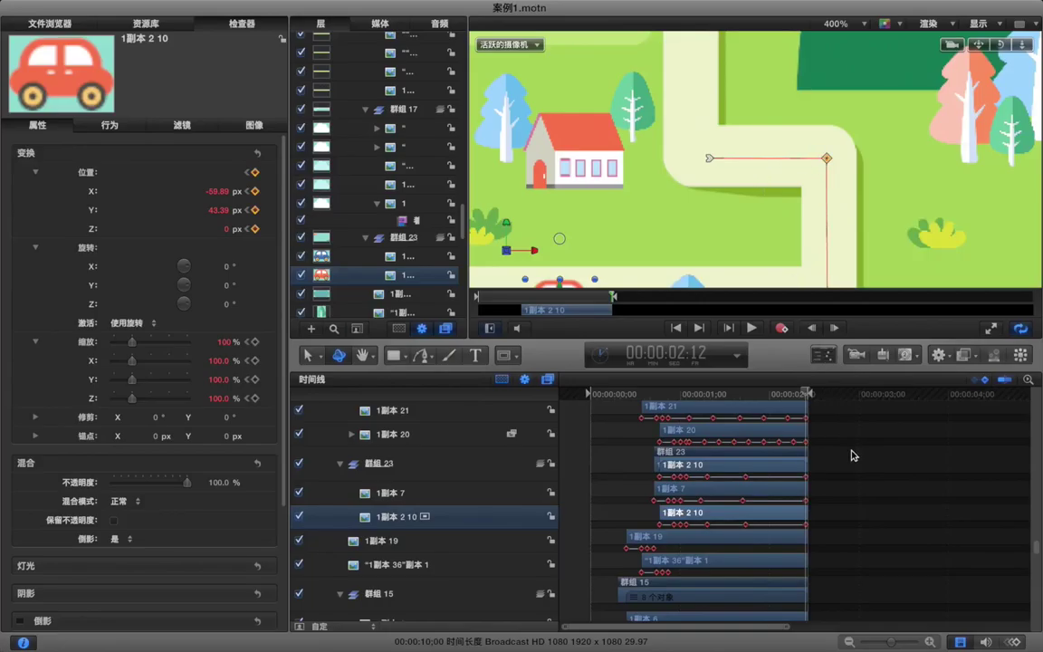
Step: Play back the animation from near the start with nothing selected to check the cars' movement across the whole island
{"action": "key", "text": "super+minus"}
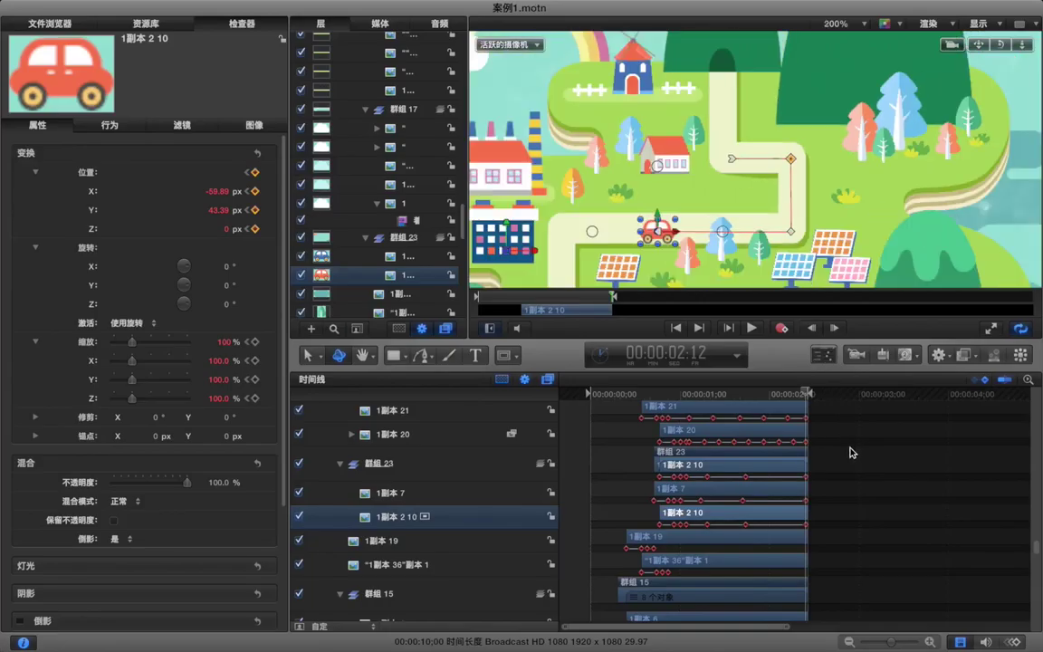
{"action": "left_click", "coordinate": [636, 395]}
{"action": "key", "text": "super+r"}
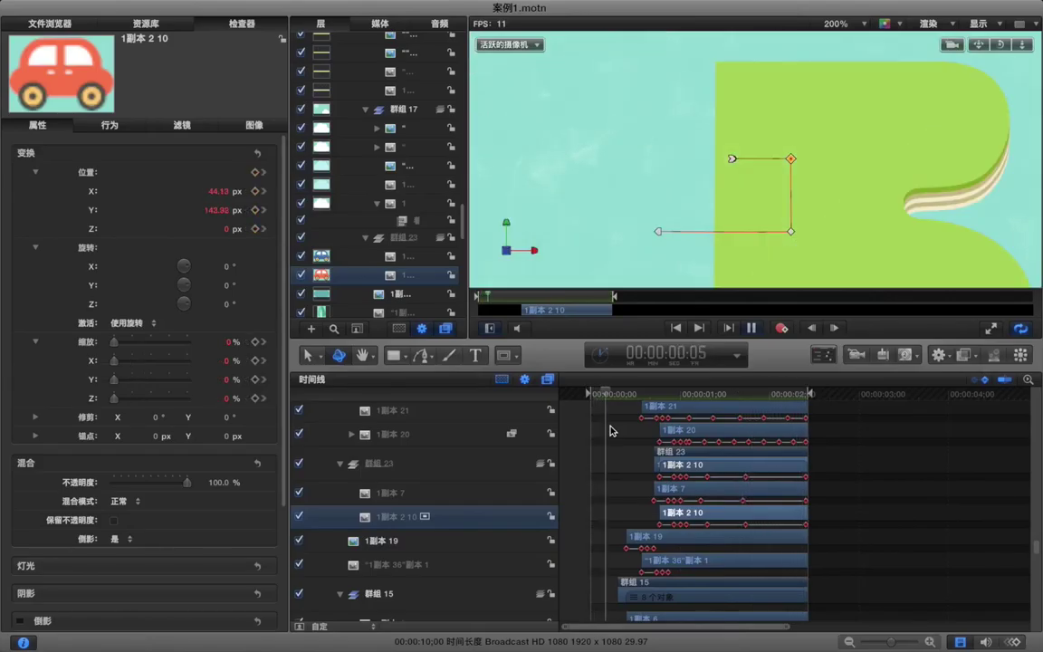
{"action": "key", "text": "space"}
{"action": "key", "text": "super+shift+a"}
{"action": "key", "text": "super+minus"}
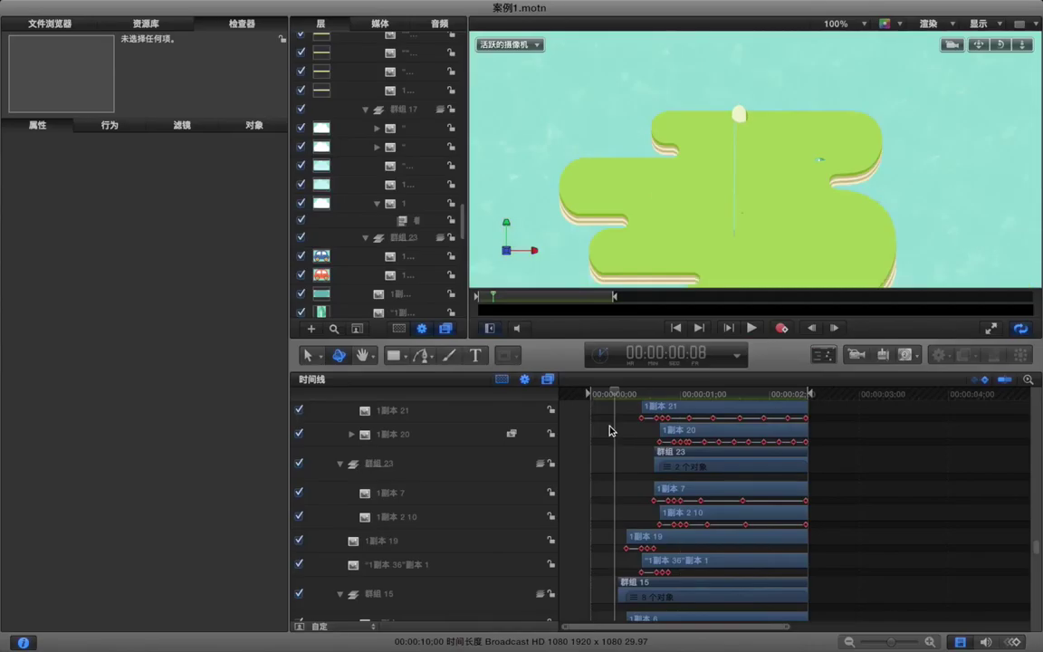
{"action": "key", "text": "shift+z"}
{"action": "key", "text": "space"}
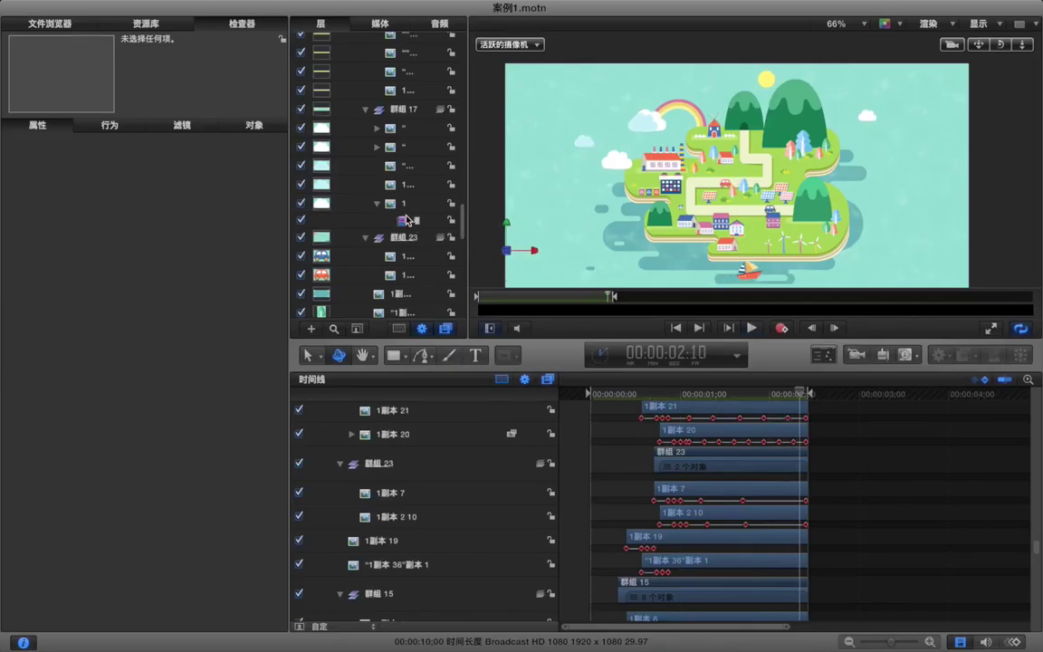
Step: Add rotation keyframes at 0° to the blue wind turbine's blades at 0:00:00:12 and at 0:00:02:12
{"action": "scroll", "coordinate": [403, 207], "scroll_direction": "down", "scroll_amount": 5}
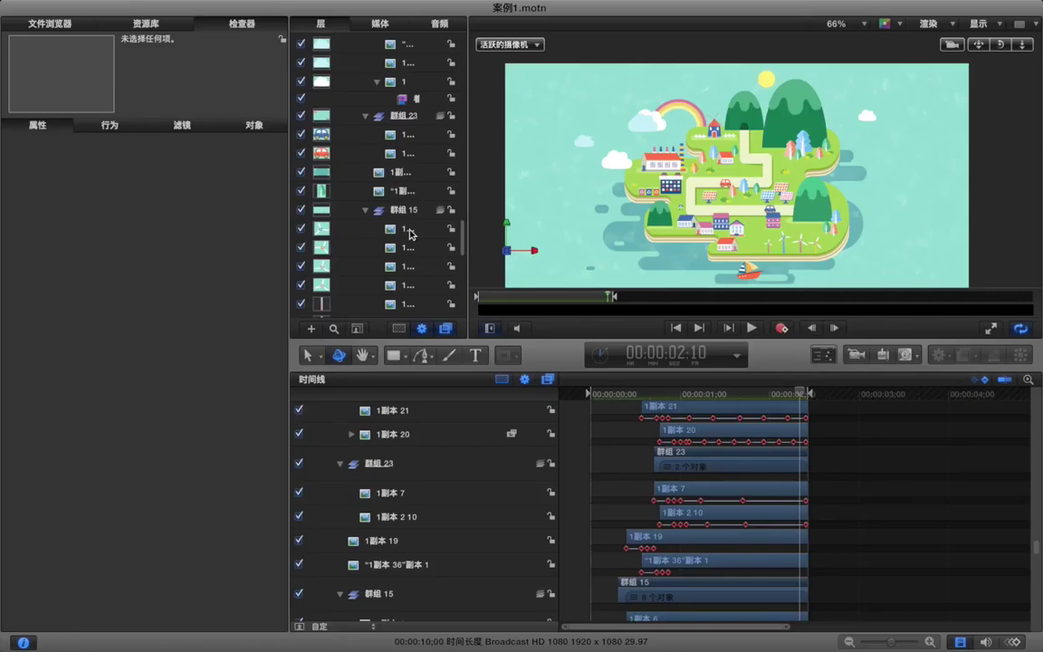
{"action": "left_click", "coordinate": [410, 231]}
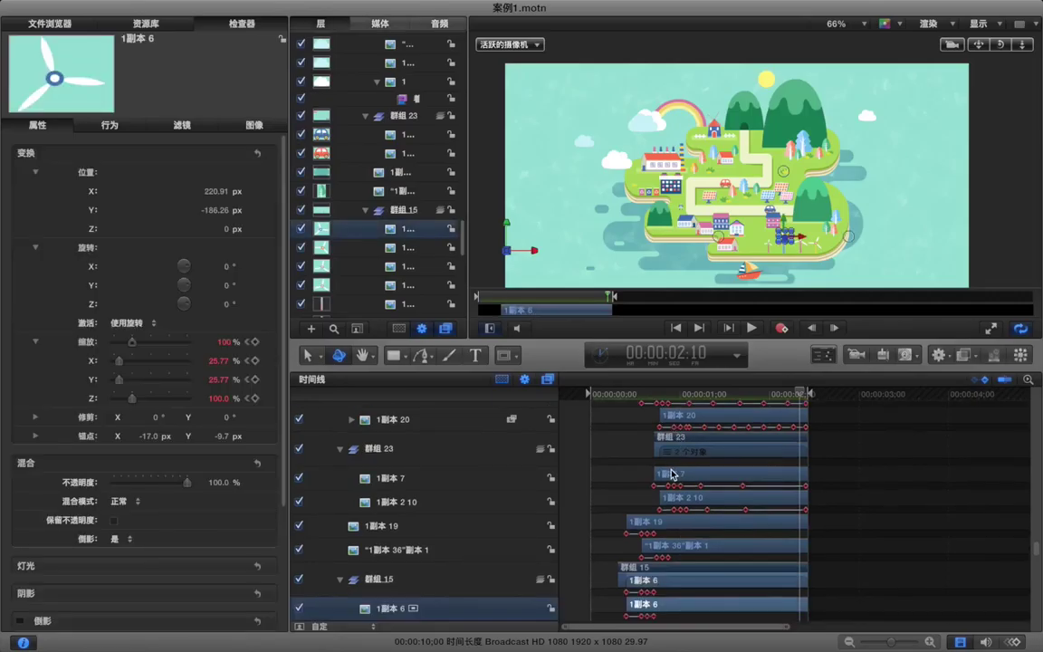
{"action": "scroll", "coordinate": [672, 472], "scroll_direction": "down", "scroll_amount": 3}
{"action": "left_click_drag", "start_coordinate": [656, 399], "coordinate": [627, 401]}
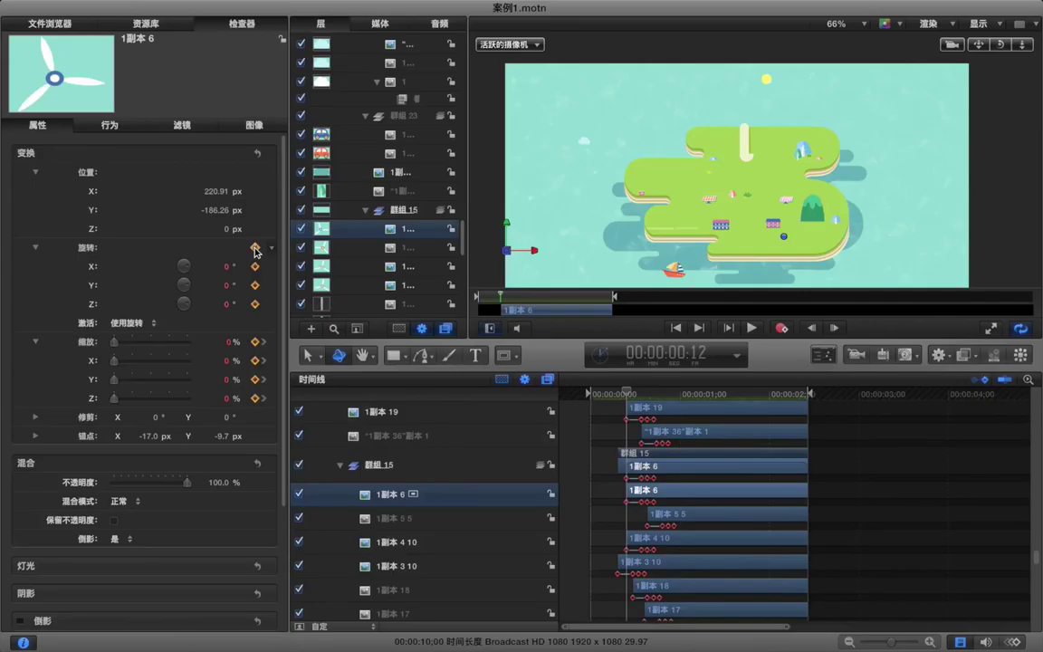
{"action": "key", "text": "shift+End"}
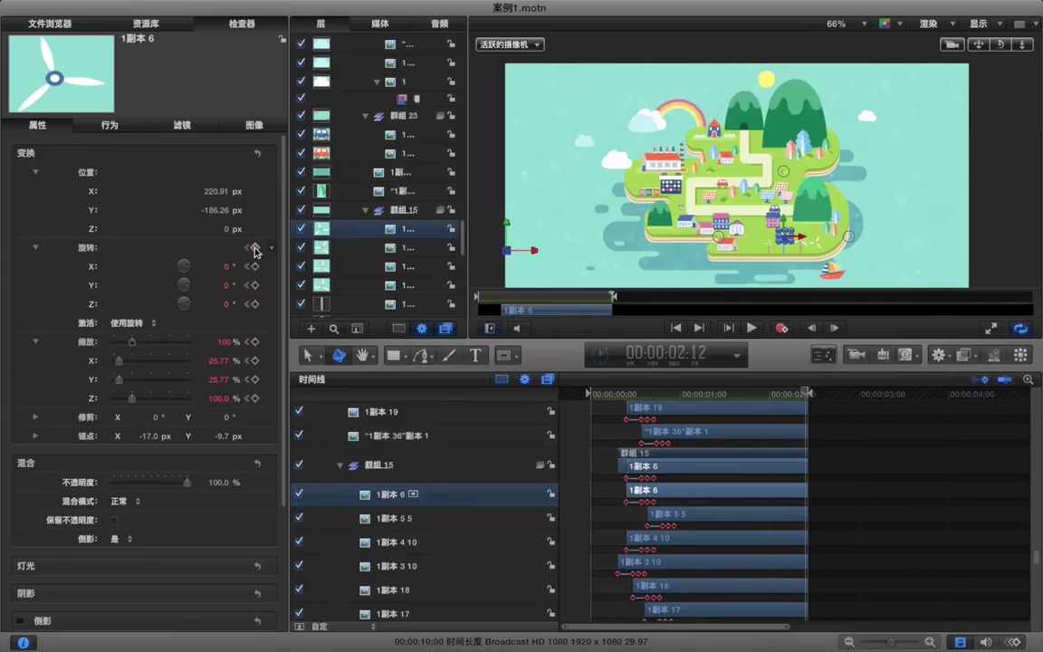
{"action": "left_click", "coordinate": [255, 248]}
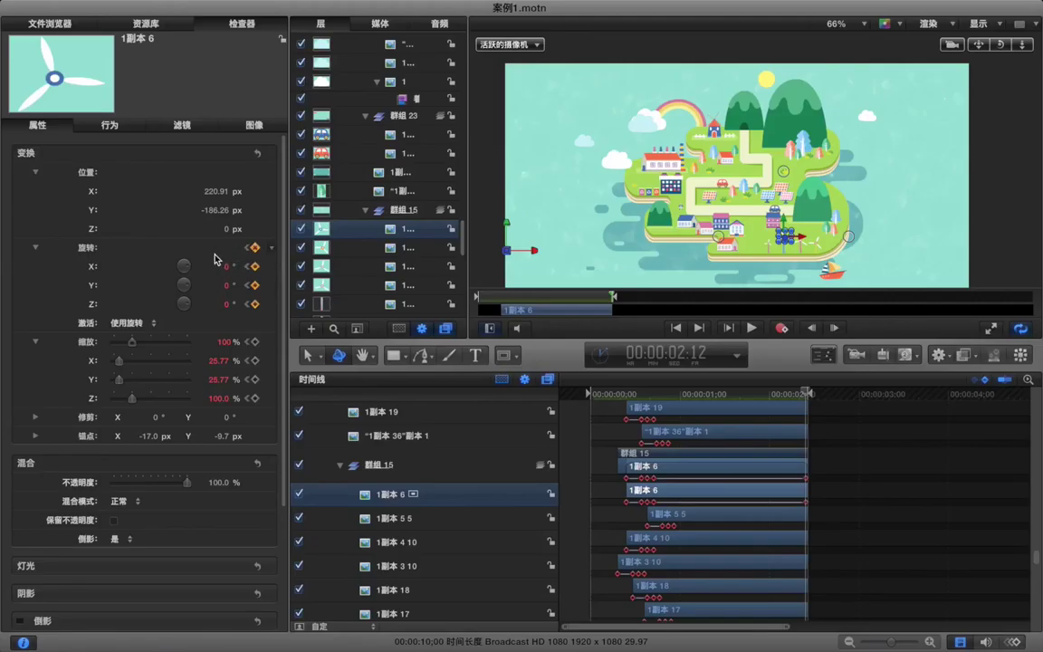
Step: Set the blue turbine blades' rotation to 1149° at the 0:00:02:12 keyframe
{"action": "left_click", "coordinate": [36, 247]}
{"action": "left_click_drag", "start_coordinate": [227, 248], "coordinate": [241, 249]}
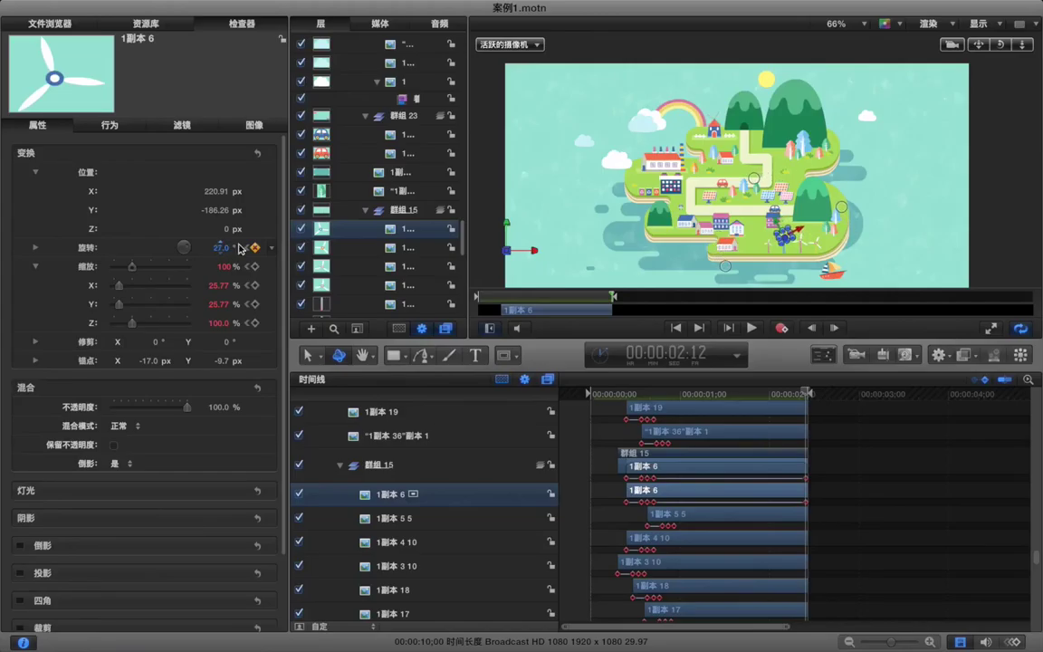
{"action": "key", "text": "super+z"}
{"action": "key", "text": "super+equal"}
{"action": "key", "text": "super+equal"}
{"action": "key", "text": "super+equal"}
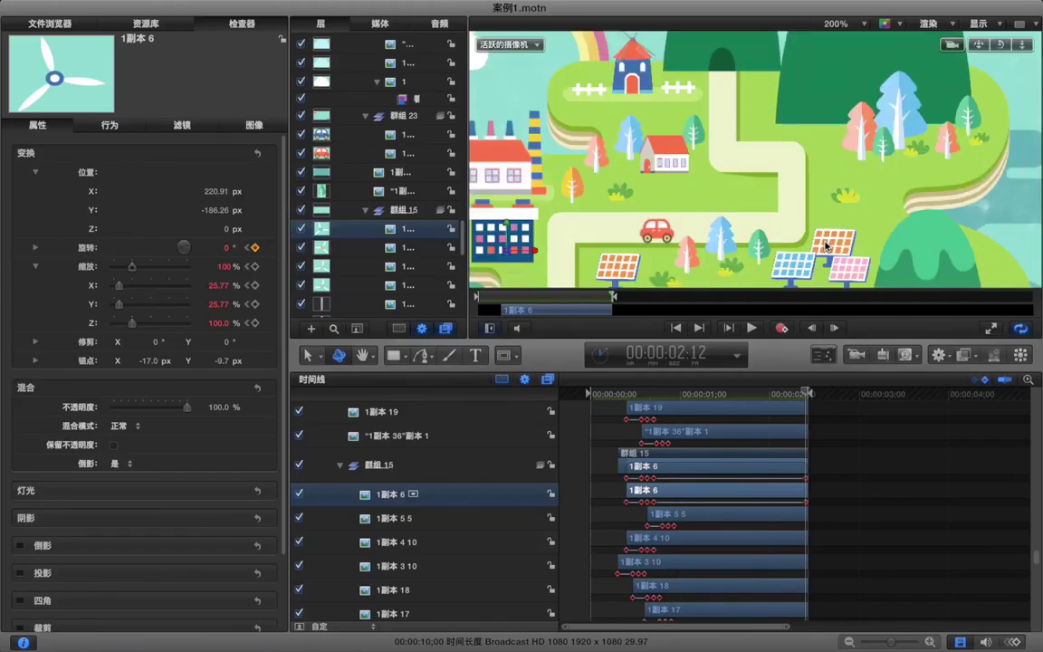
{"action": "scroll", "coordinate": [825, 246], "scroll_direction": "down", "scroll_amount": 1}
{"action": "scroll", "coordinate": [825, 246], "scroll_direction": "down", "scroll_amount": 10}
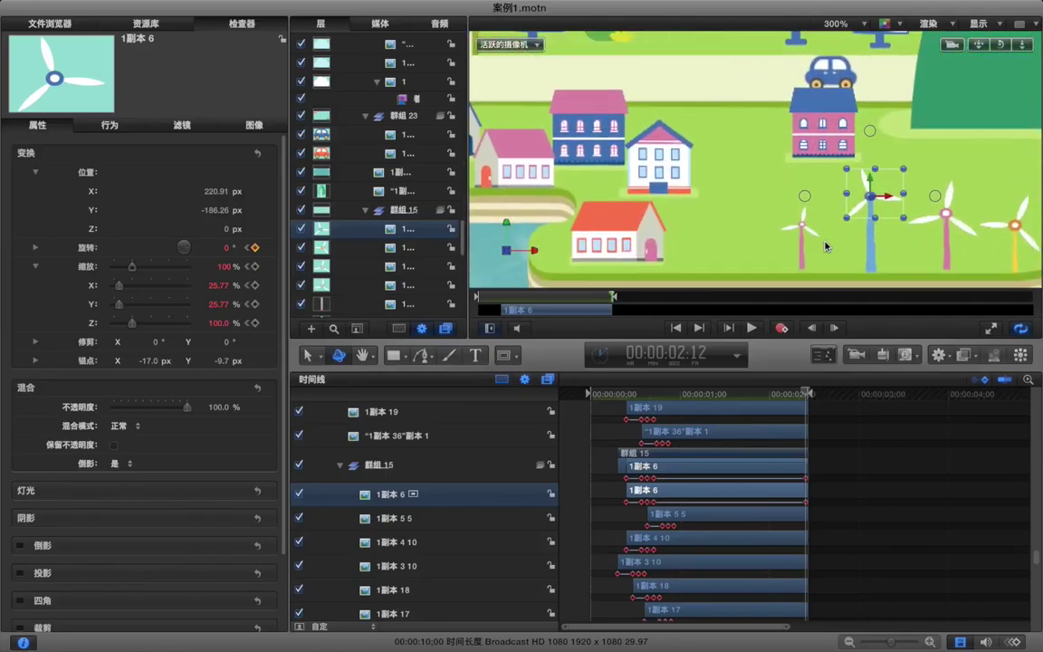
{"action": "scroll", "coordinate": [825, 245], "scroll_direction": "up", "scroll_amount": 2}
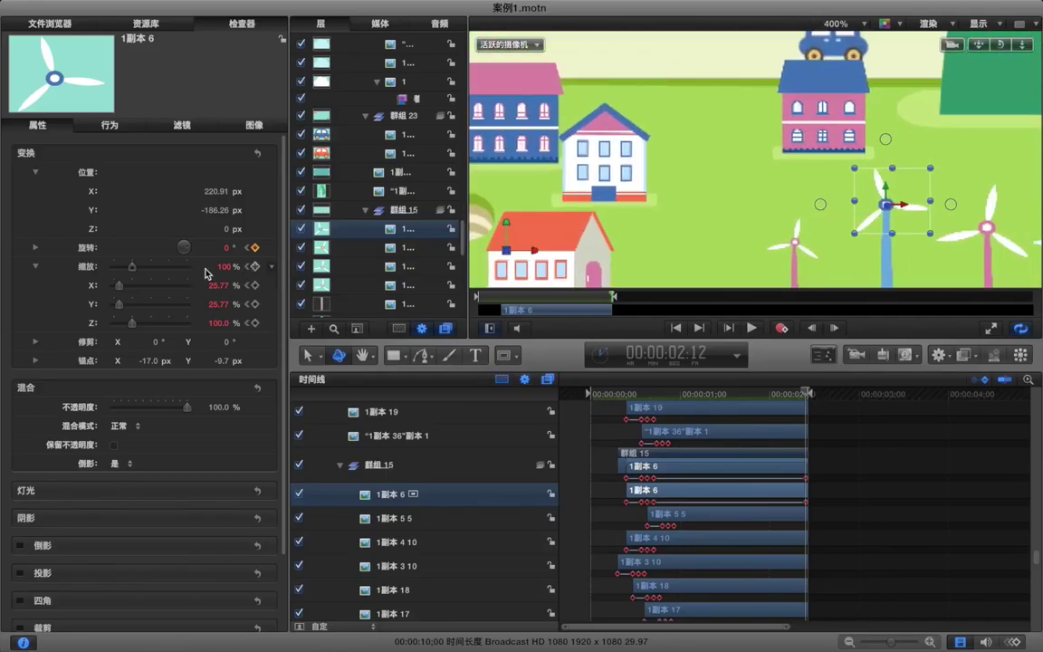
{"action": "left_click_drag", "start_coordinate": [227, 252], "coordinate": [257, 251]}
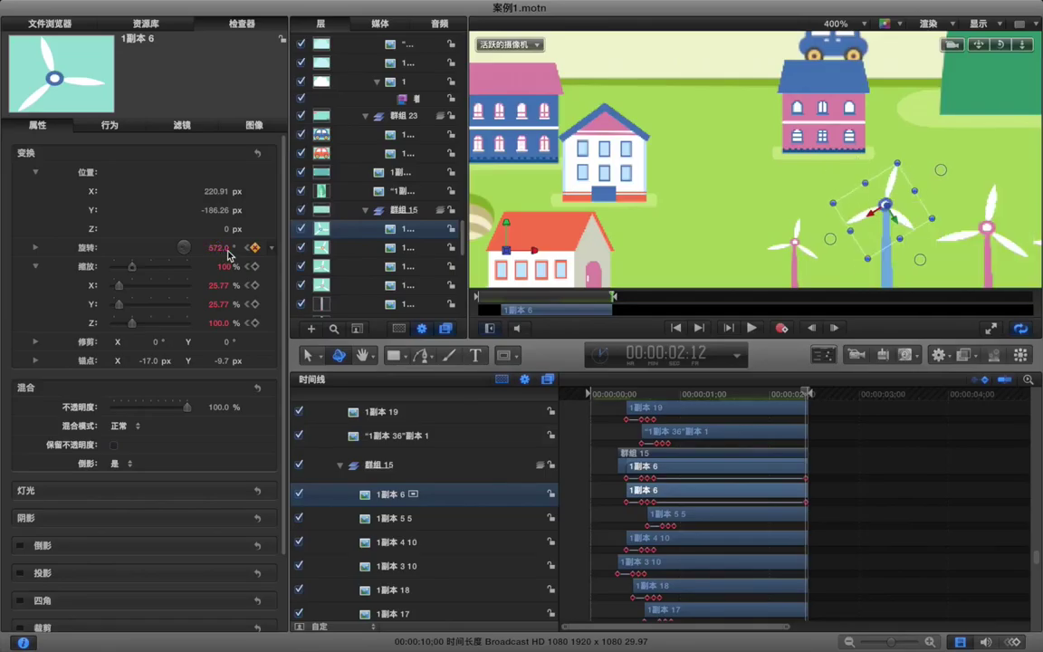
{"action": "left_click", "coordinate": [227, 252]}
{"action": "left_click_drag", "start_coordinate": [227, 252], "coordinate": [531, 489]}
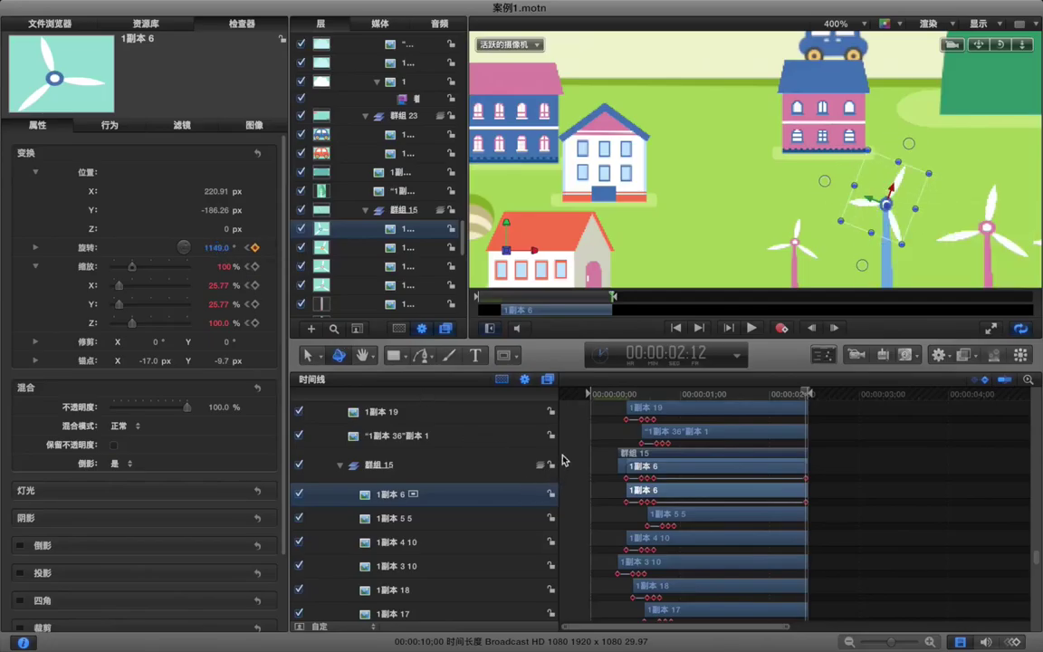
Step: Play back the animation to check the spin of the blue turbine's blades
{"action": "left_click", "coordinate": [603, 435]}
{"action": "key", "text": "space"}
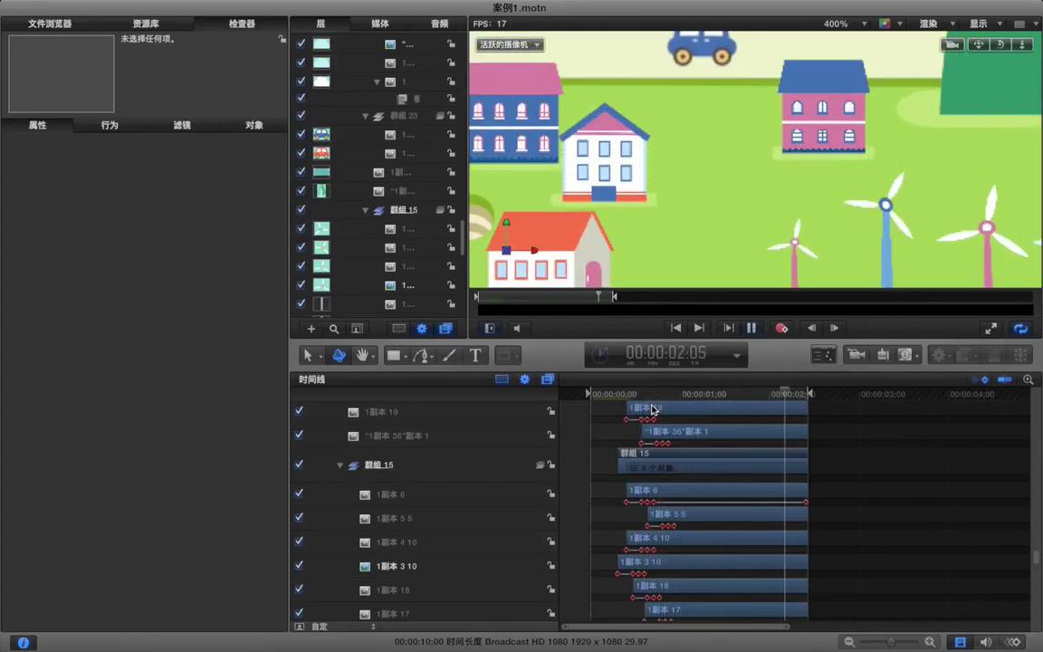
{"action": "left_click", "coordinate": [477, 499]}
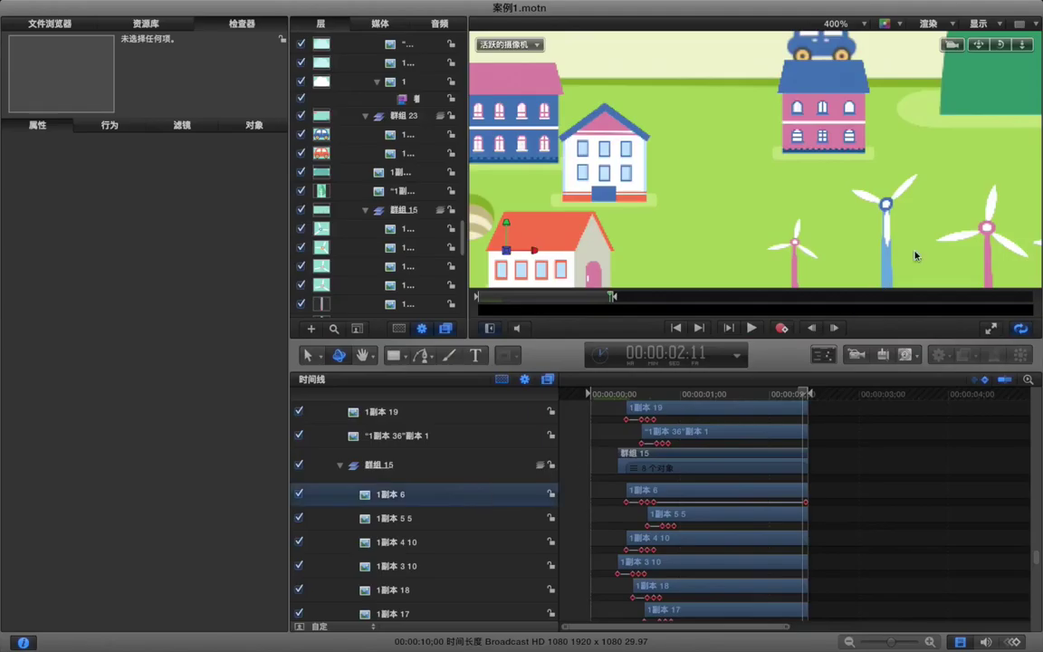
{"action": "left_click_drag", "start_coordinate": [888, 246], "coordinate": [889, 247]}
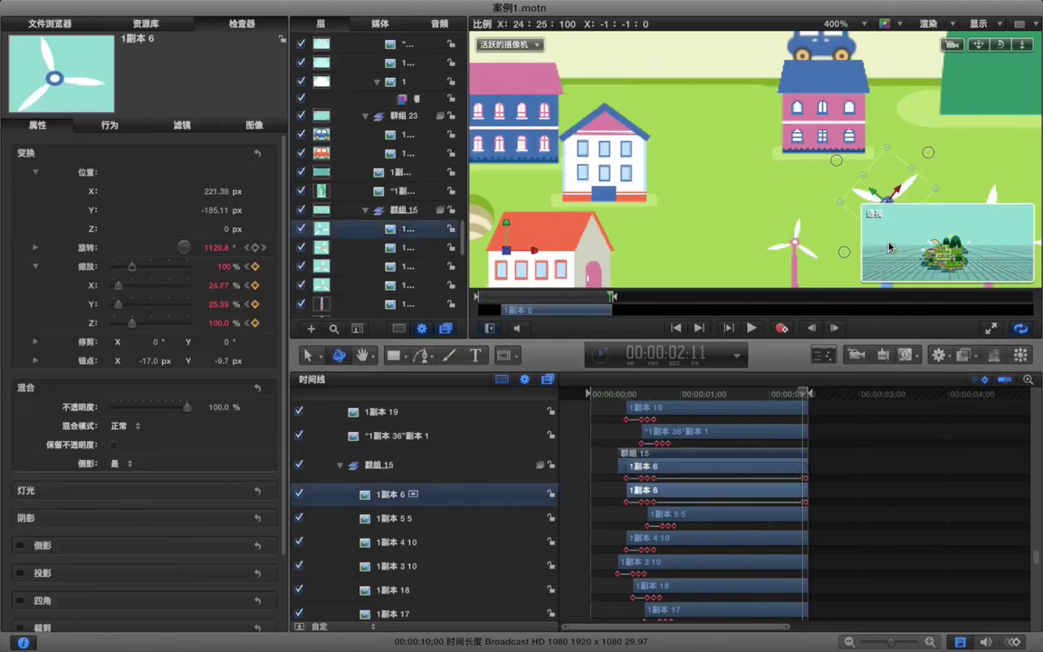
{"action": "left_click", "coordinate": [865, 484]}
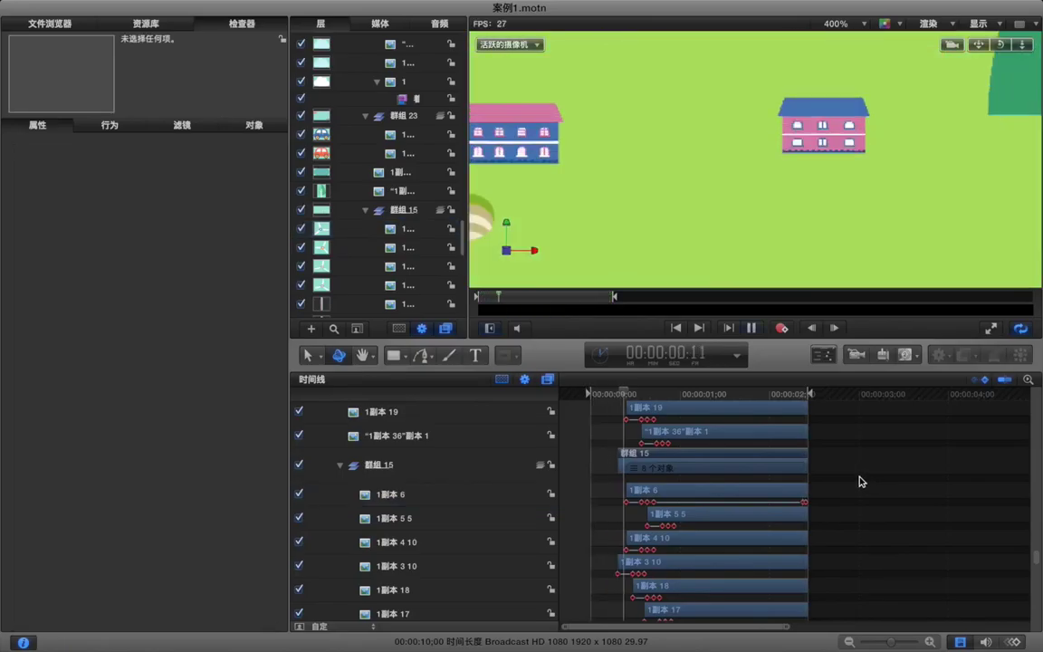
{"action": "key", "text": "space"}
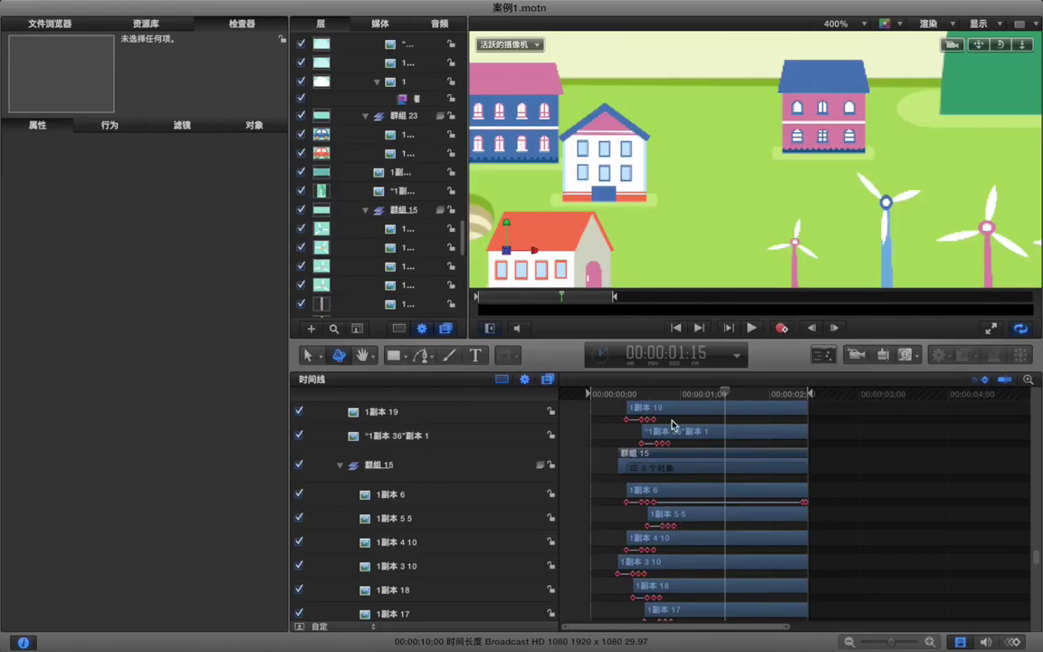
Step: Keyframe the orange turbine blades' rotation at 0° at 0:00:00:19 and at 1113° at 0:00:02:12
{"action": "left_click", "coordinate": [672, 514]}
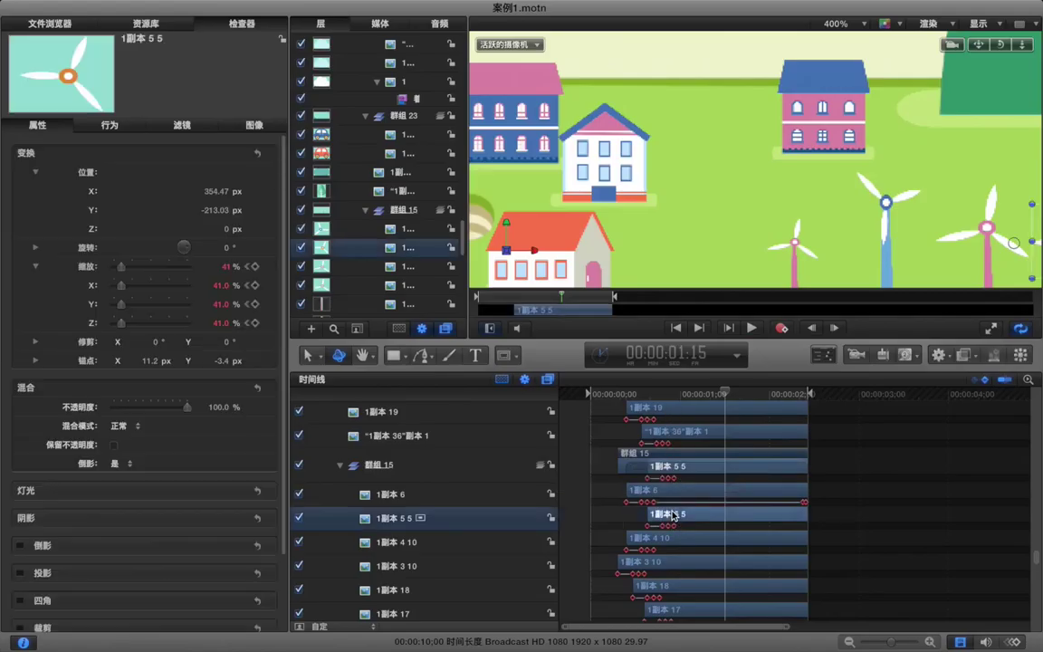
{"action": "key", "text": "shift+i"}
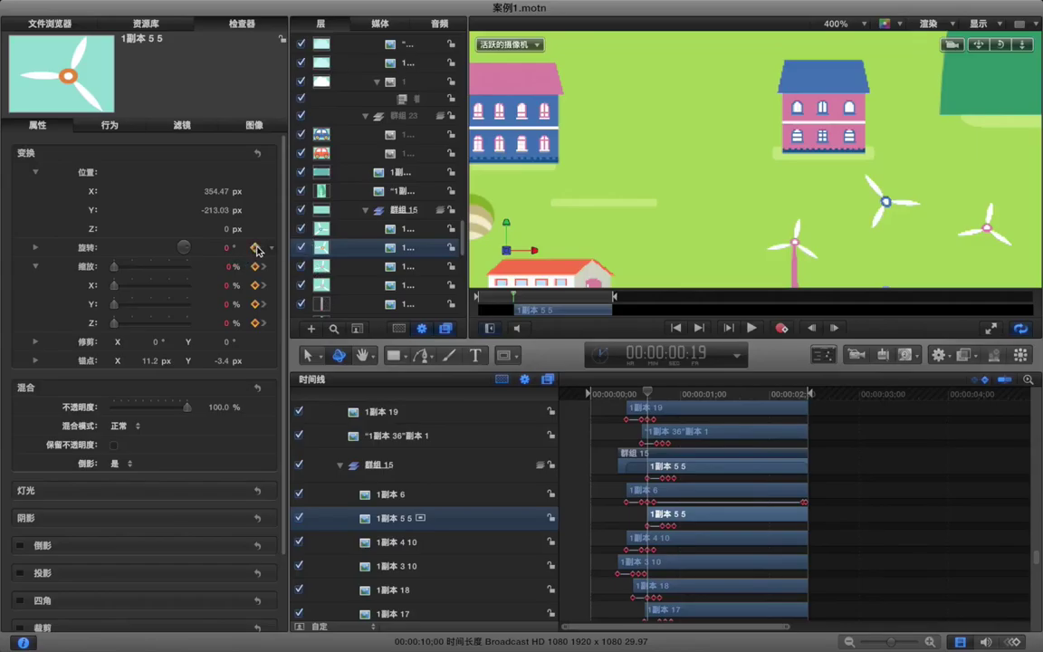
{"action": "key", "text": "shift+o"}
{"action": "left_click_drag", "start_coordinate": [226, 247], "coordinate": [226, 163]}
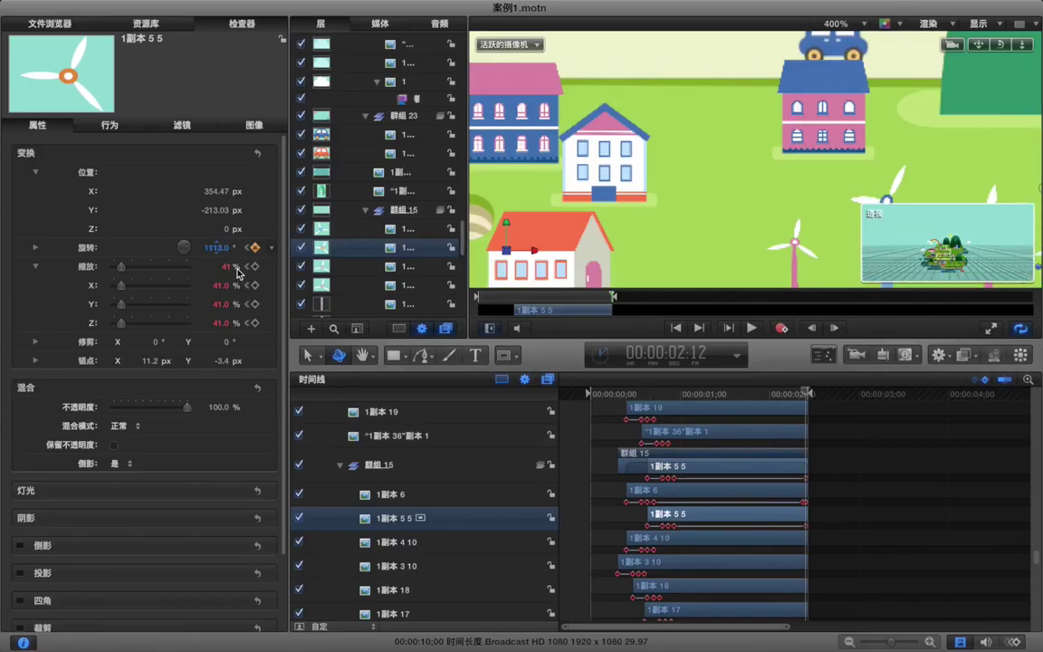
Step: Add rotation keyframes to the large pink turbine's blades at 0:00:02:12 and 0:00:00:12, changing the rotation angle at the earlier one
{"action": "left_click", "coordinate": [683, 541]}
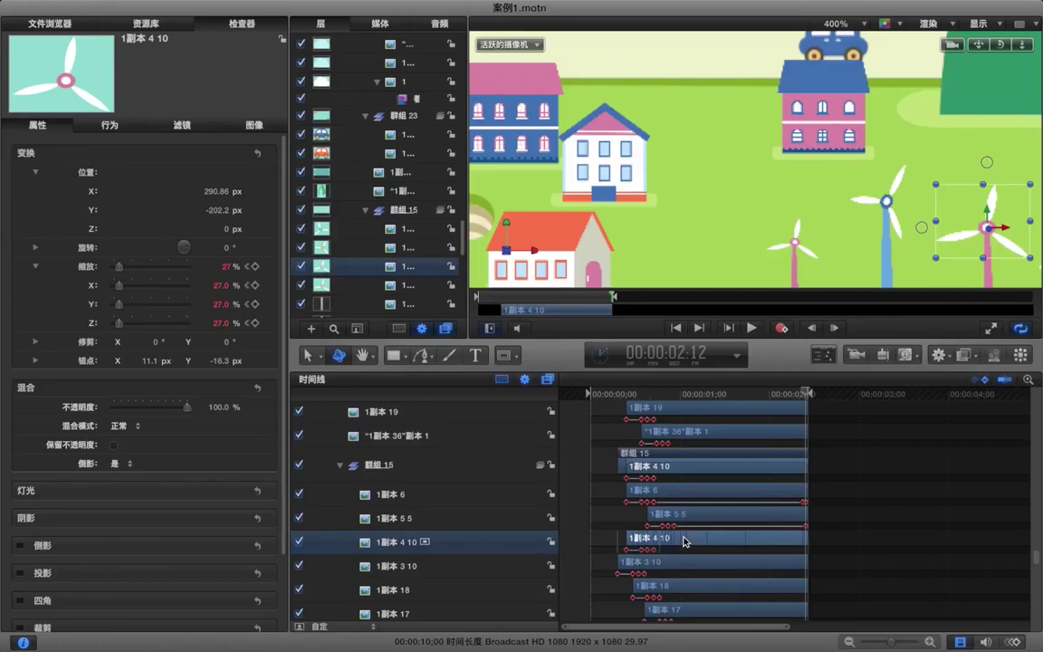
{"action": "left_click", "coordinate": [254, 248]}
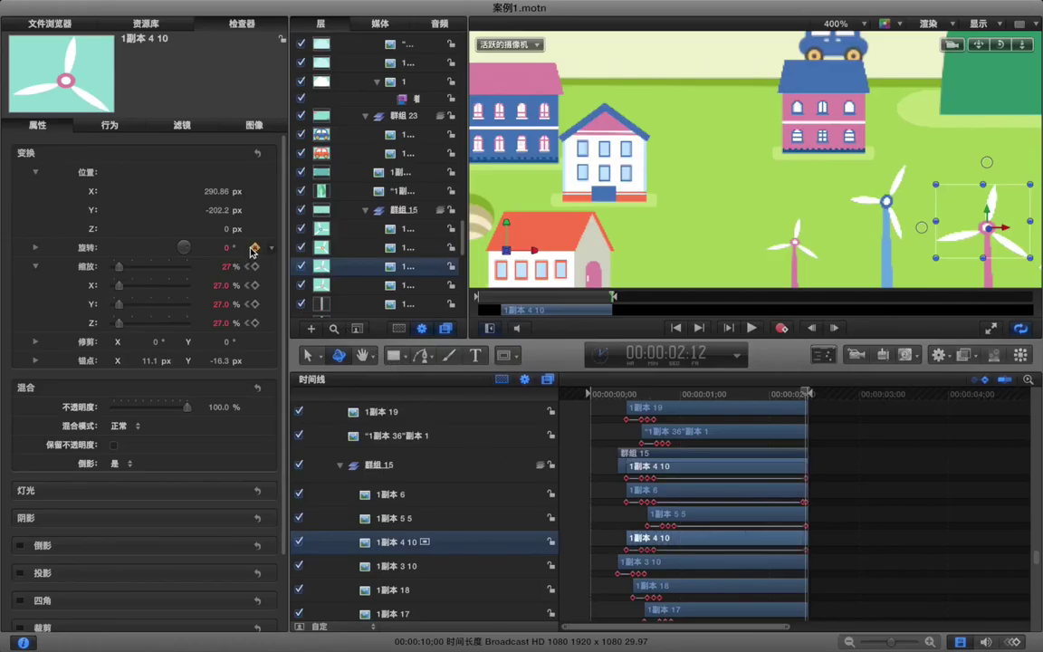
{"action": "key", "text": "shift+i"}
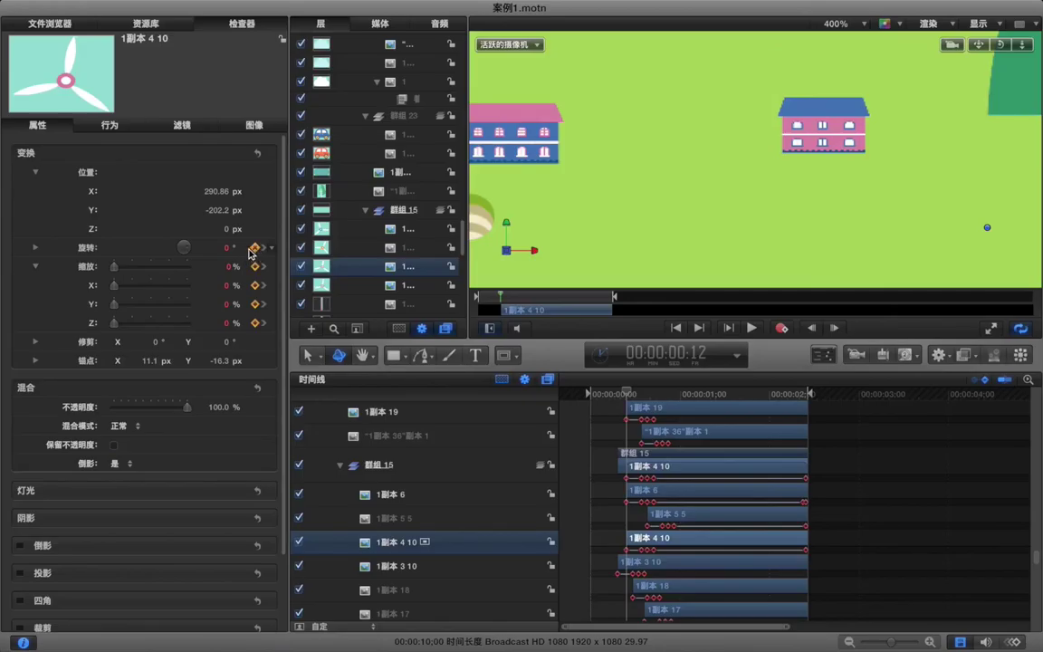
{"action": "mouse_move", "coordinate": [226, 250]}
{"action": "left_mouse_down"}
{"action": "mouse_move", "coordinate": [271, 248]}
{"action": "mouse_move", "coordinate": [216, 247]}
{"action": "left_mouse_up"}
Step: Keyframe the small pink turbine blades' rotation at 0° at 0:00:00:12 and at 771° at 0:00:02:12
{"action": "left_click", "coordinate": [397, 566]}
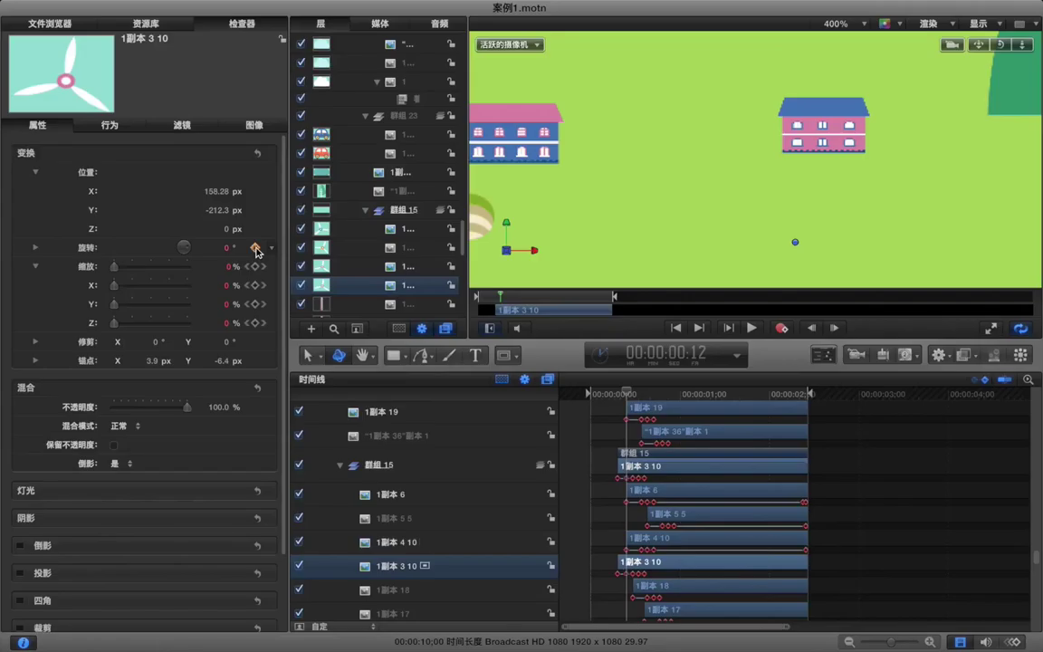
{"action": "left_click", "coordinate": [256, 249]}
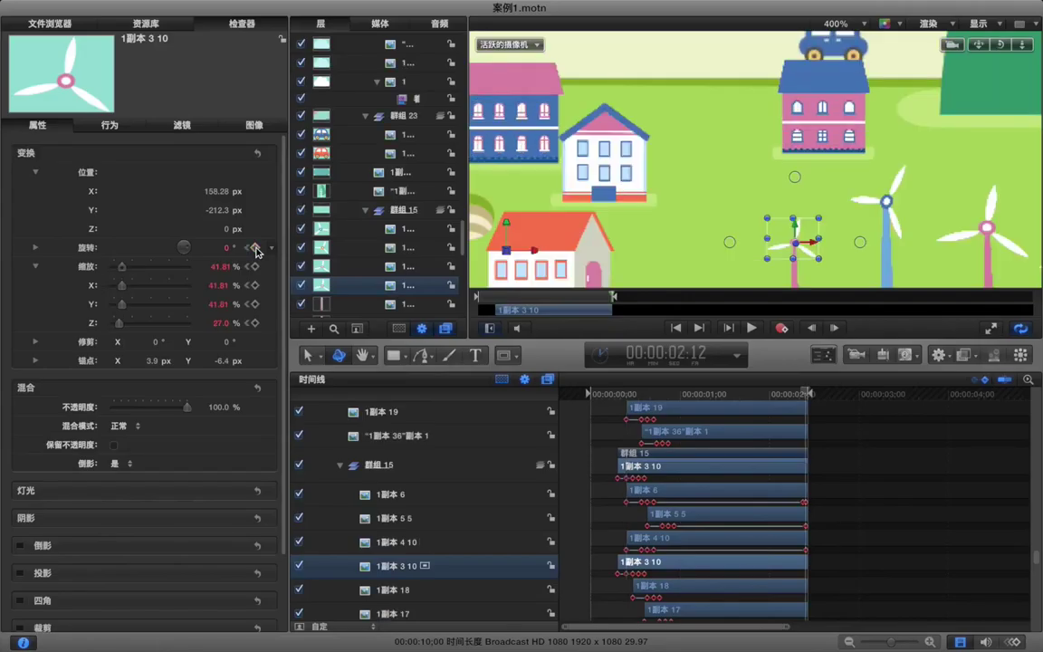
{"action": "left_click", "coordinate": [256, 248]}
{"action": "left_click_drag", "start_coordinate": [228, 251], "coordinate": [323, 251]}
Step: Play back and scrub the animation with all four wind turbines in view to check their spinning blades
{"action": "key", "text": "super+minus"}
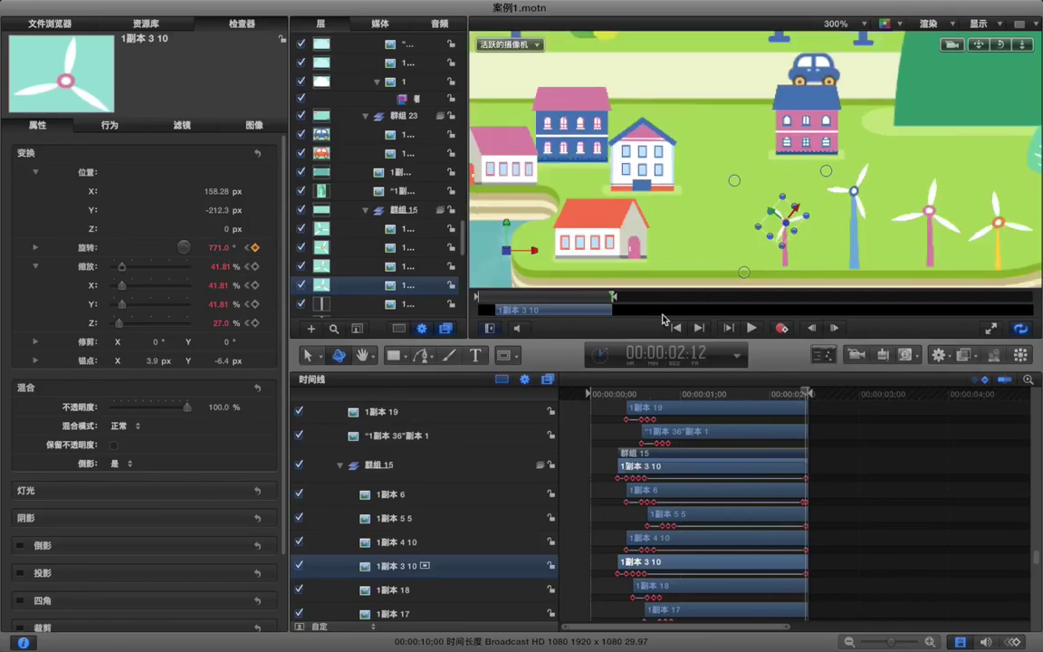
{"action": "scroll", "coordinate": [759, 192], "scroll_direction": "right", "scroll_amount": 5}
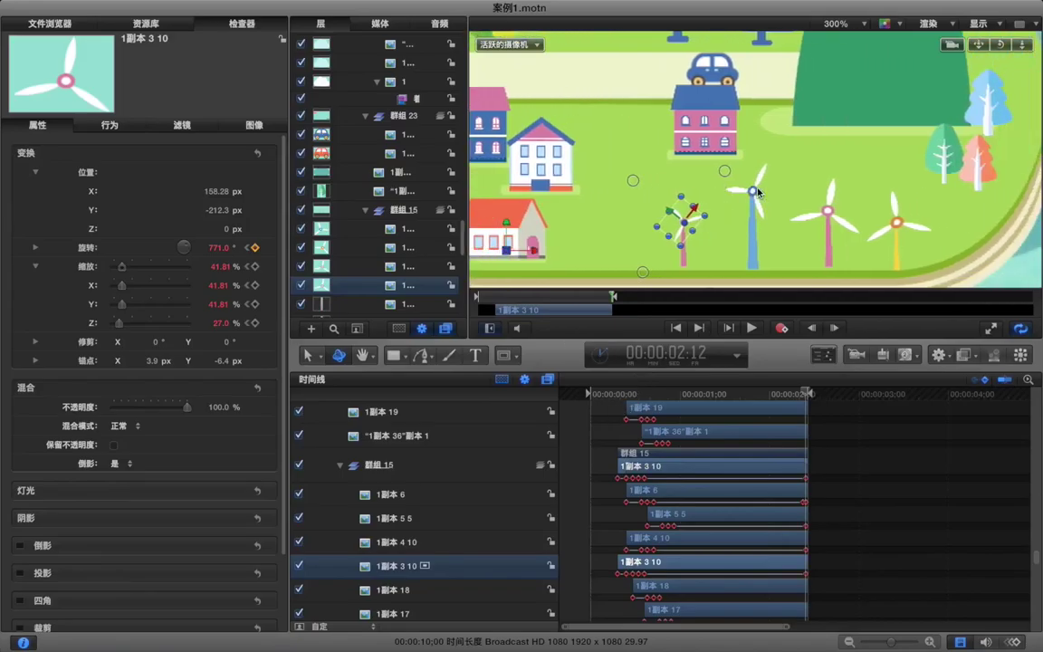
{"action": "left_click", "coordinate": [608, 405]}
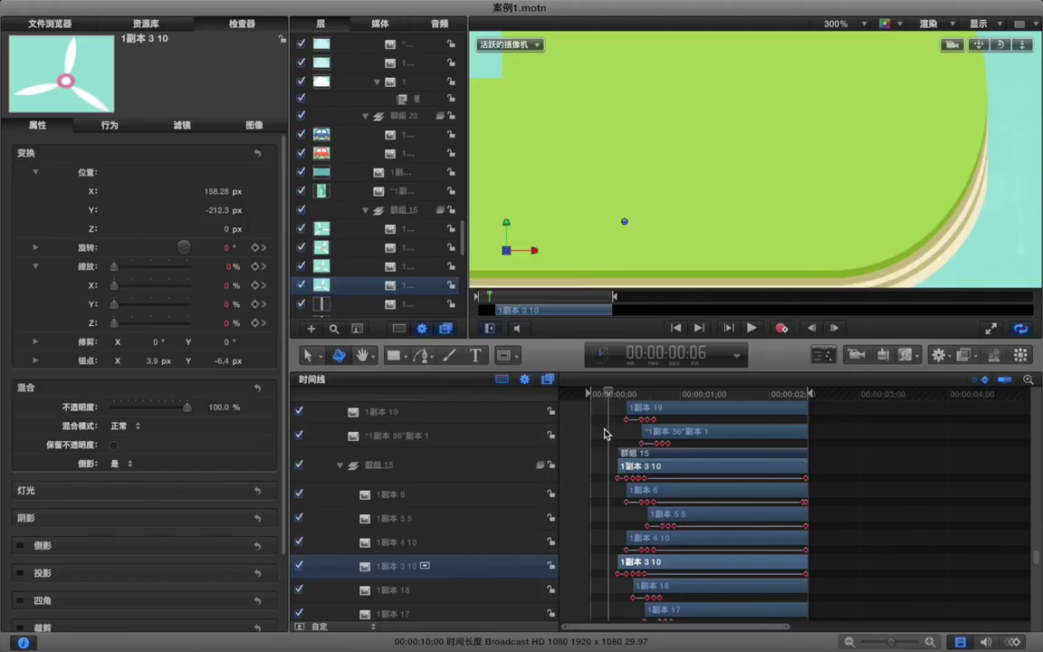
{"action": "key", "text": "super+r"}
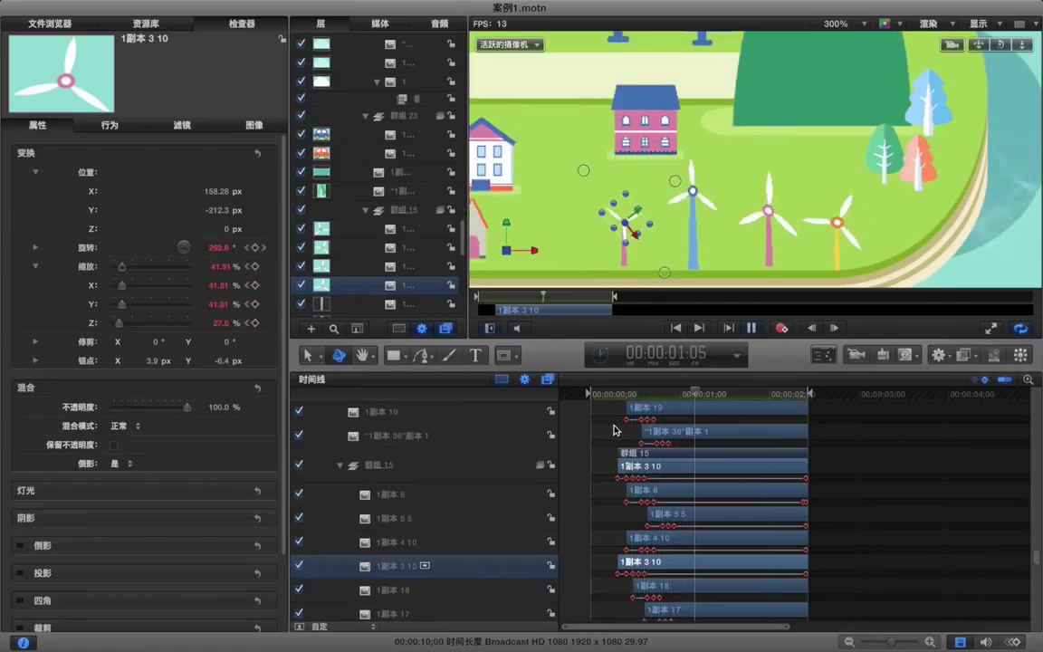
{"action": "key", "text": "space"}
{"action": "left_click", "coordinate": [608, 423]}
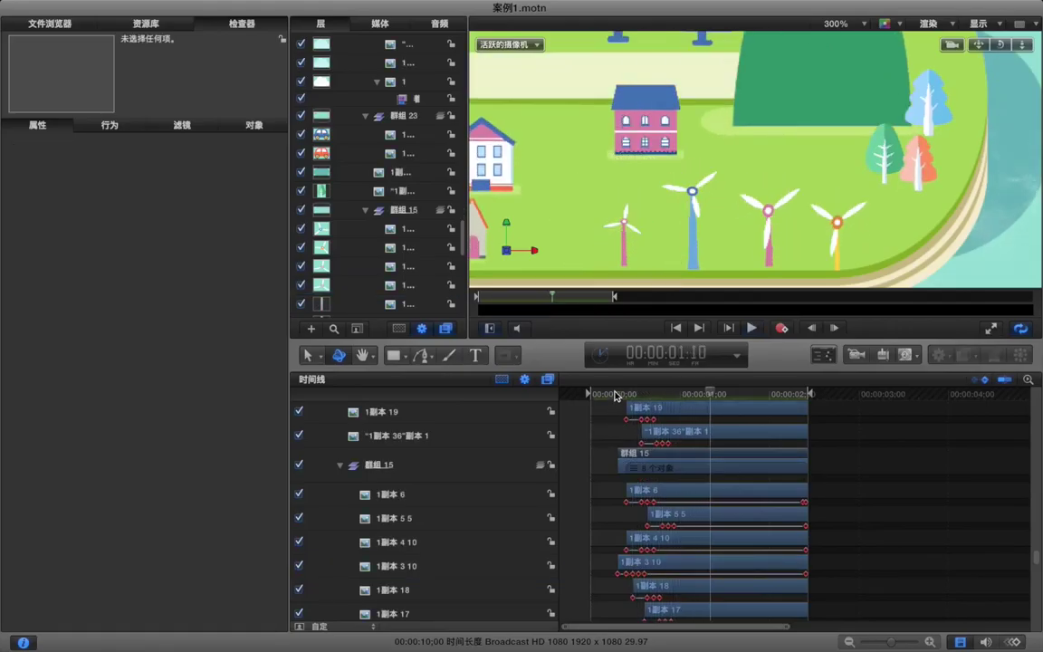
{"action": "left_click", "coordinate": [614, 396]}
{"action": "key", "text": "space"}
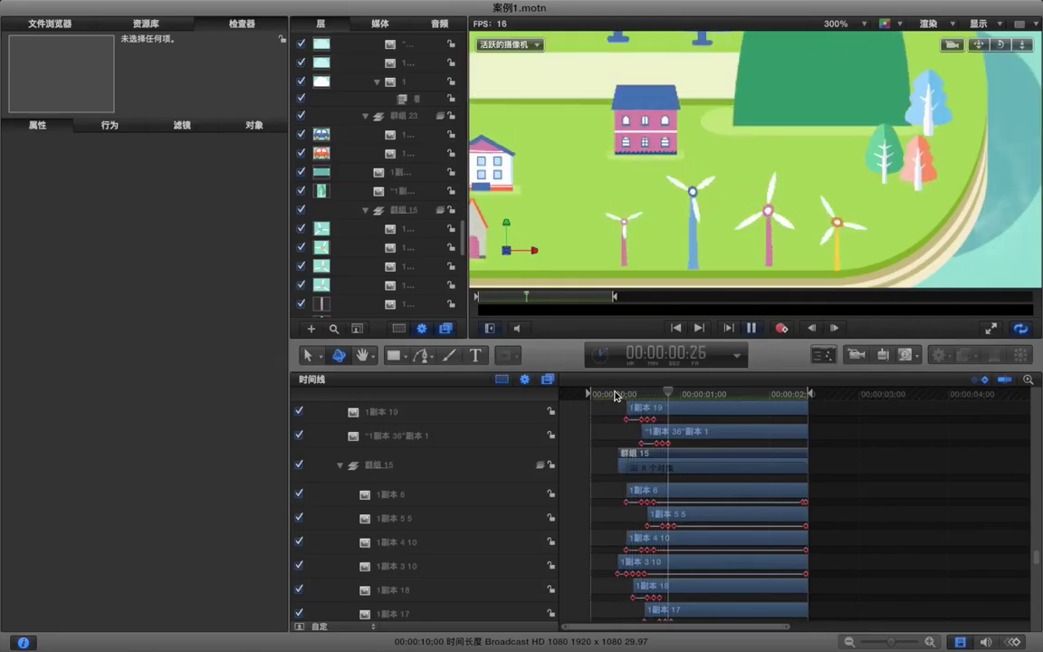
{"action": "key", "text": "space"}
{"action": "left_click_drag", "start_coordinate": [614, 395], "coordinate": [632, 393]}
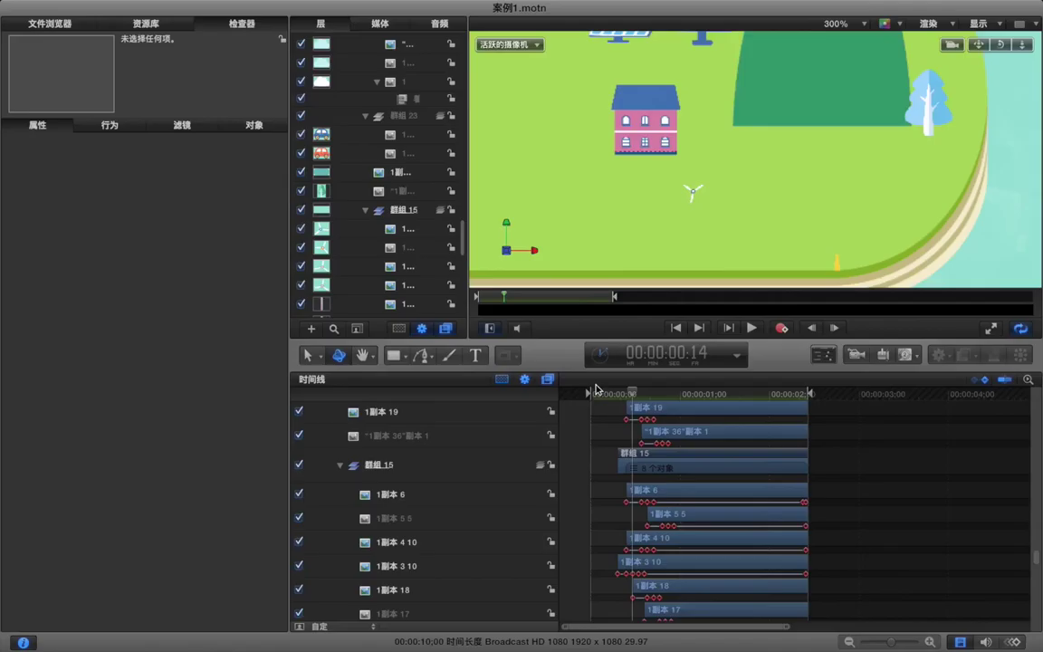
Step: Shift the blue turbine's tower, the orange turbine's blades and the large pink turbine's tower earlier in the timeline
{"action": "scroll", "coordinate": [390, 230], "scroll_direction": "down", "scroll_amount": 3}
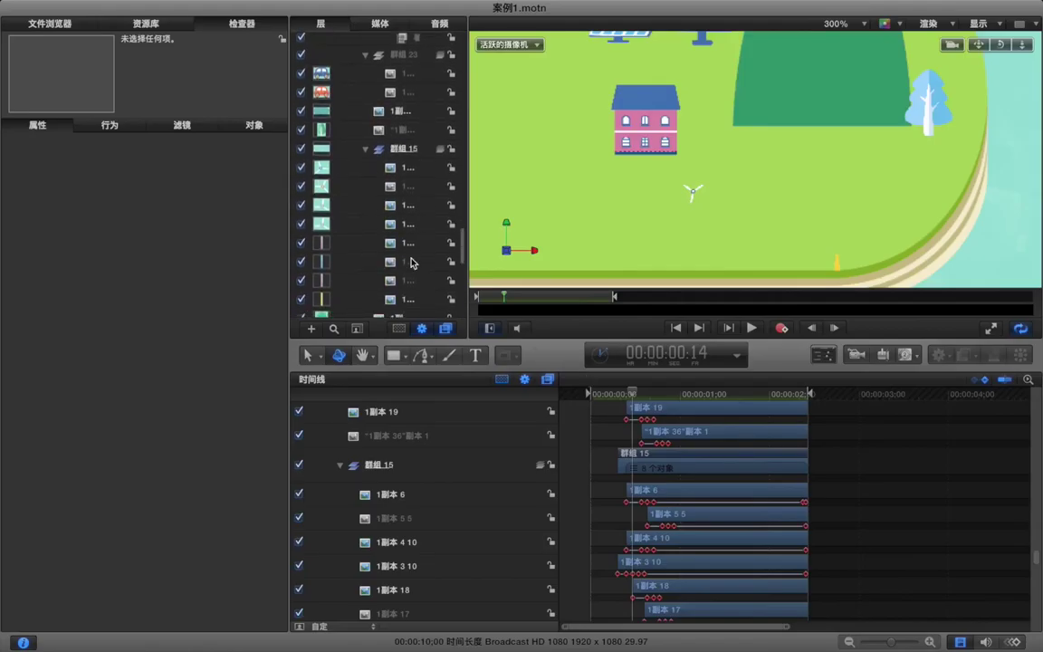
{"action": "left_click", "coordinate": [632, 468]}
{"action": "left_click_drag", "start_coordinate": [672, 606], "coordinate": [656, 606]}
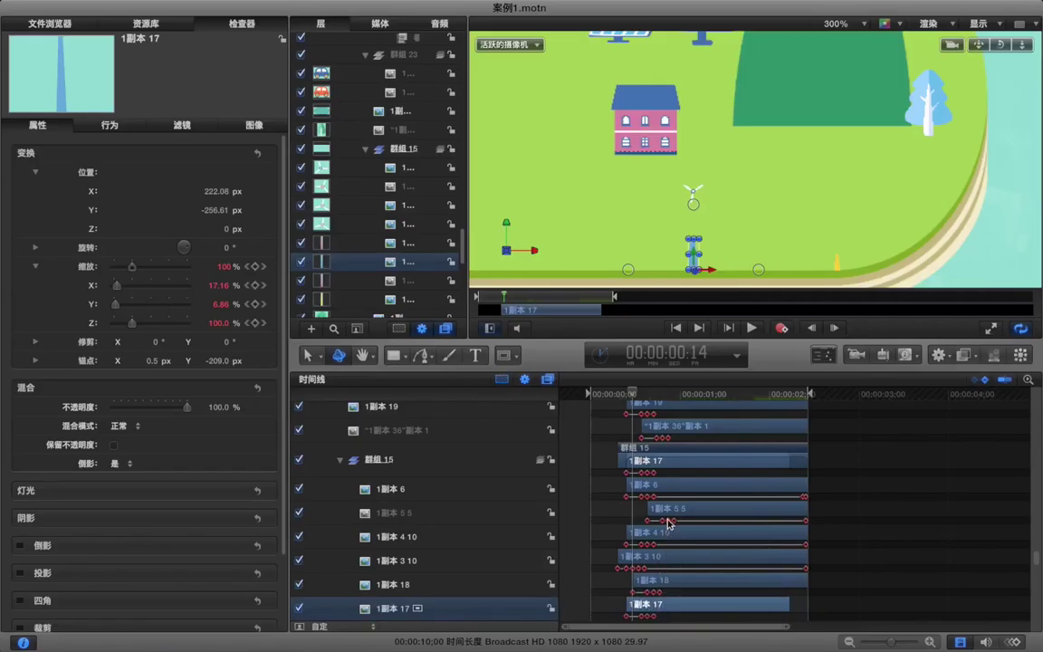
{"action": "left_click_drag", "start_coordinate": [667, 518], "coordinate": [656, 518]}
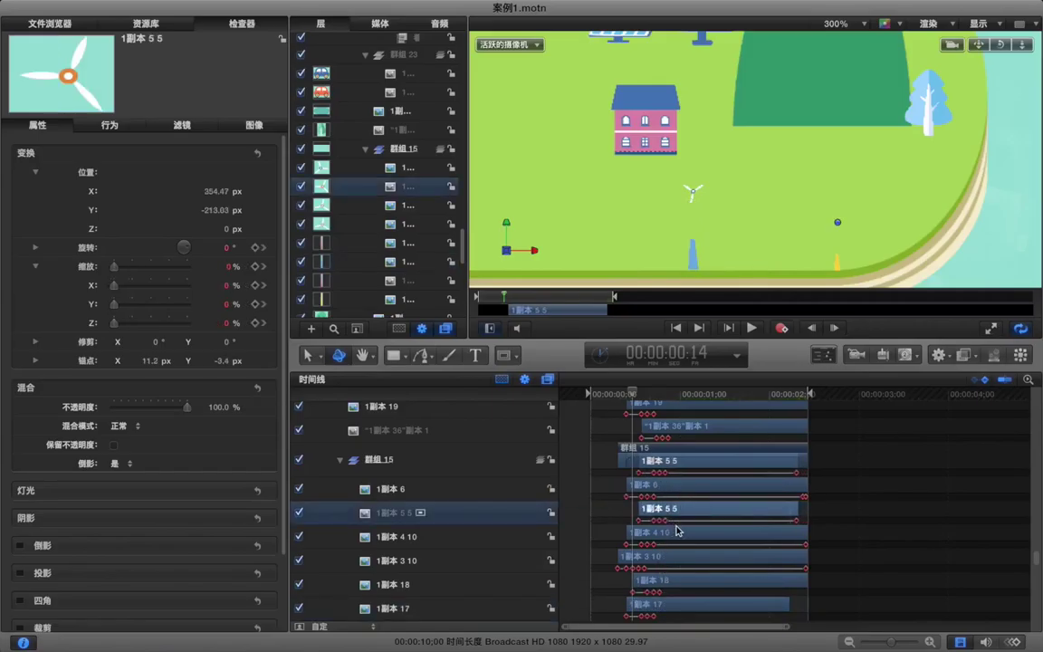
{"action": "scroll", "coordinate": [678, 531], "scroll_direction": "down", "scroll_amount": 3}
{"action": "scroll", "coordinate": [677, 531], "scroll_direction": "down", "scroll_amount": 1}
{"action": "left_click_drag", "start_coordinate": [667, 516], "coordinate": [603, 514]}
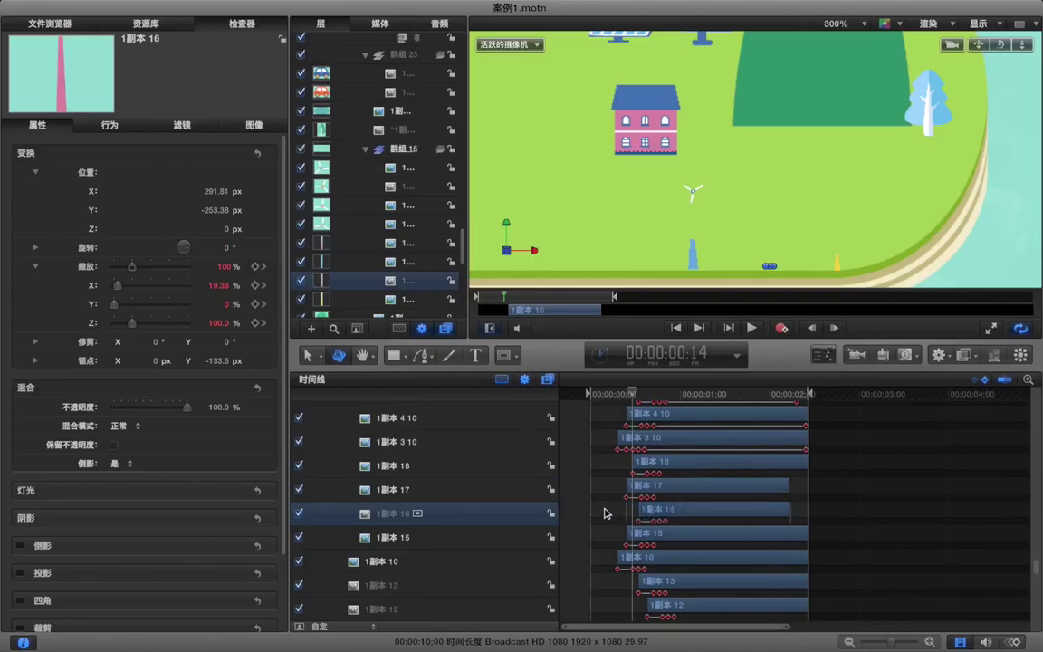
{"action": "left_click", "coordinate": [604, 513]}
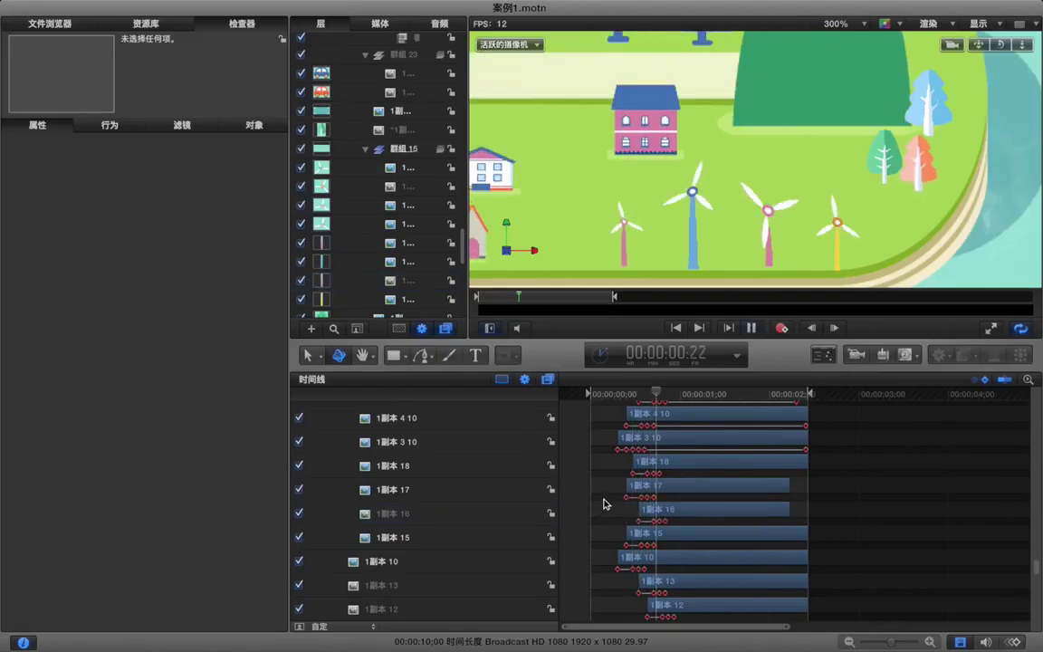
Step: Play back and scrub the animation with the whole island in view to check the timing of all elements
{"action": "key", "text": "space"}
{"action": "key", "text": "shift+z"}
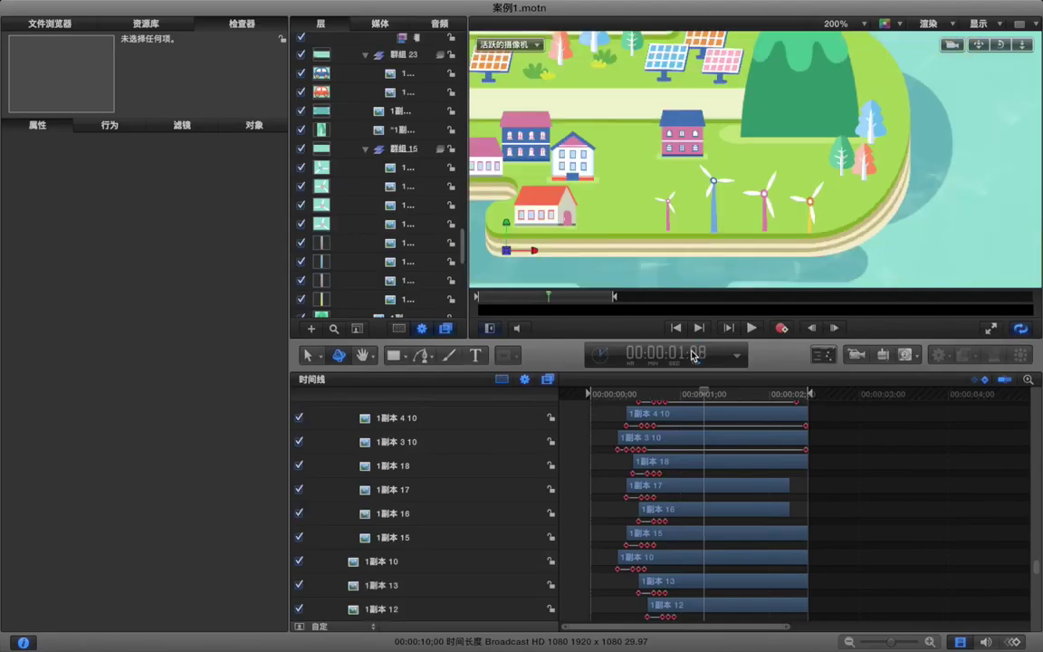
{"action": "scroll", "coordinate": [860, 497], "scroll_direction": "up", "scroll_amount": 10}
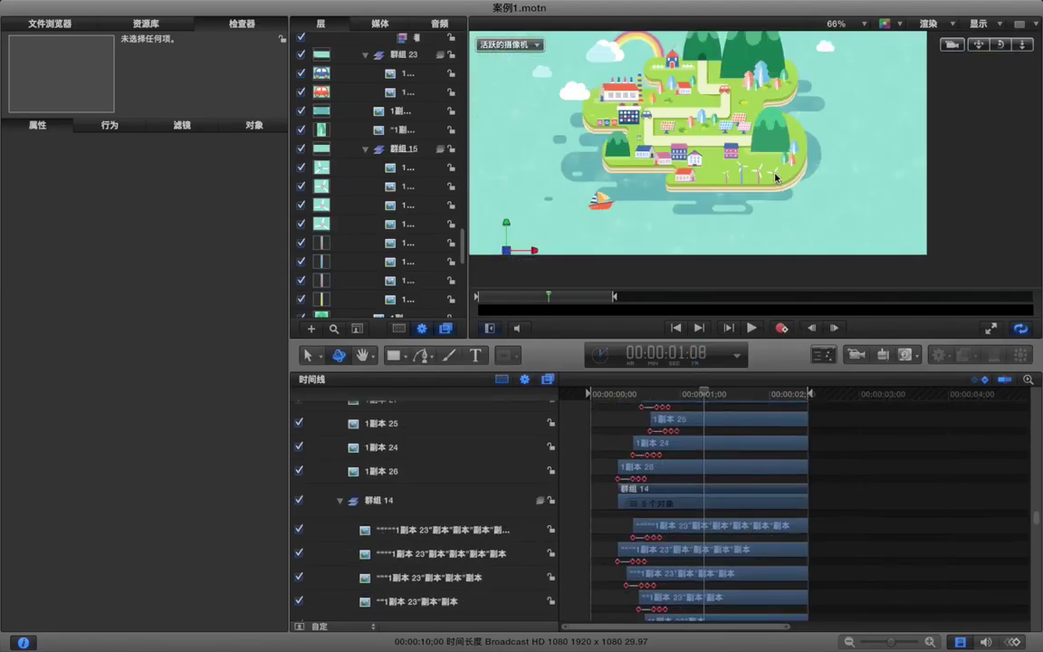
{"action": "scroll", "coordinate": [775, 172], "scroll_direction": "up", "scroll_amount": 3}
{"action": "scroll", "coordinate": [775, 177], "scroll_direction": "up", "scroll_amount": 2}
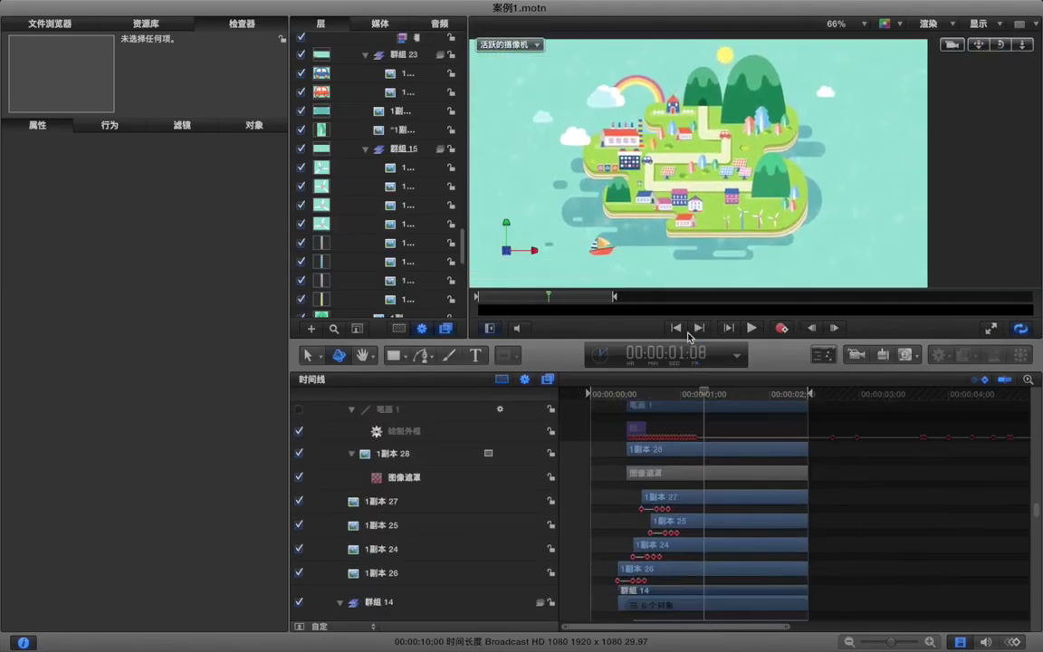
{"action": "left_click", "coordinate": [610, 399]}
{"action": "key", "text": "space"}
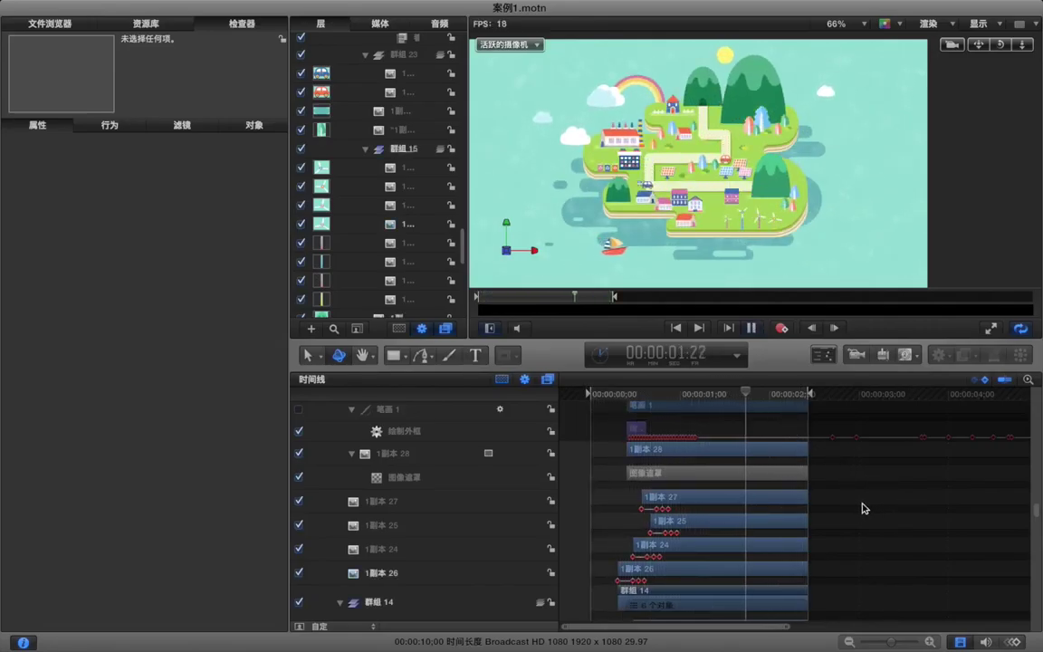
{"action": "key", "text": "space"}
{"action": "left_click_drag", "start_coordinate": [627, 396], "coordinate": [680, 400]}
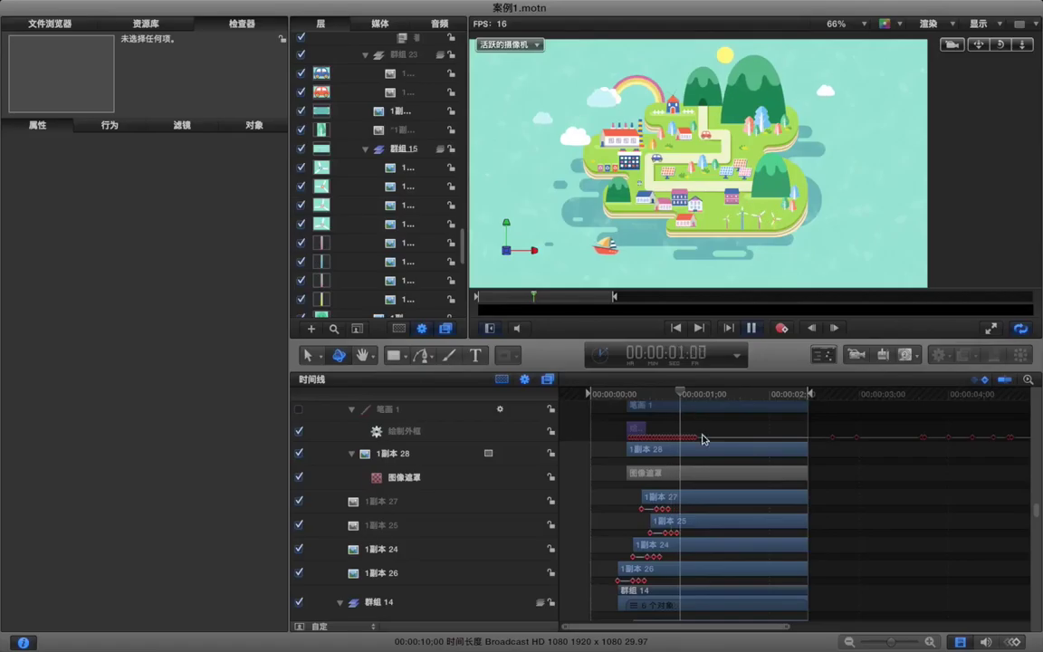
Step: Locate the rainbow group 群组 13 and expand its arcs 1副本 43, 44 and 45 to reveal their rectangle mask keyframes
{"action": "scroll", "coordinate": [705, 446], "scroll_direction": "down", "scroll_amount": 5}
{"action": "scroll", "coordinate": [704, 447], "scroll_direction": "down", "scroll_amount": 8}
{"action": "scroll", "coordinate": [349, 205], "scroll_direction": "down", "scroll_amount": 5}
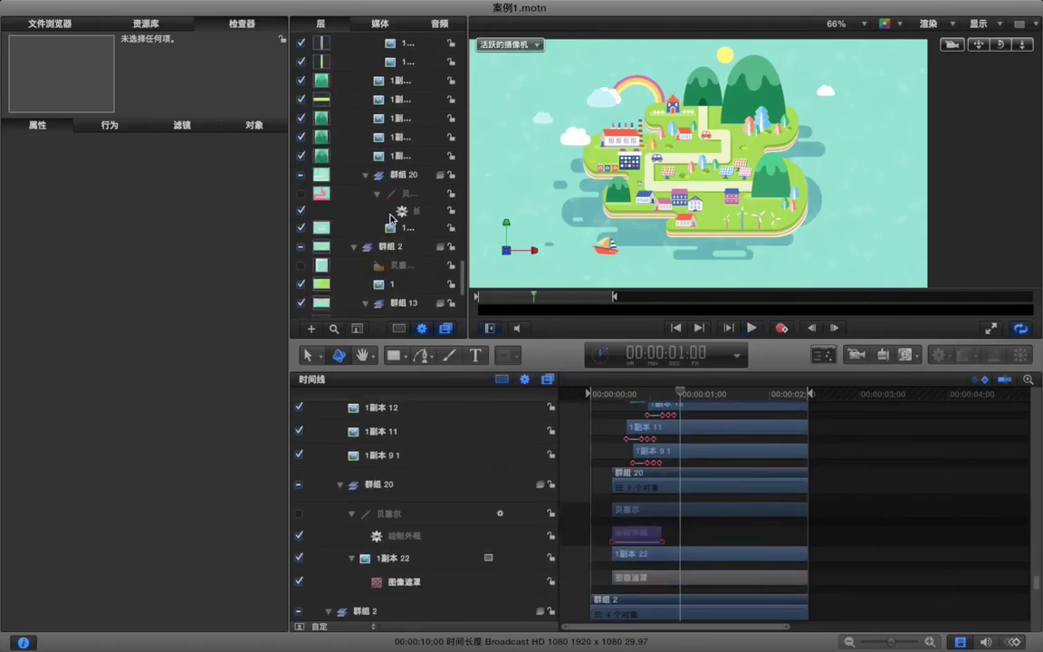
{"action": "left_click", "coordinate": [391, 216]}
{"action": "scroll", "coordinate": [735, 517], "scroll_direction": "down", "scroll_amount": 3}
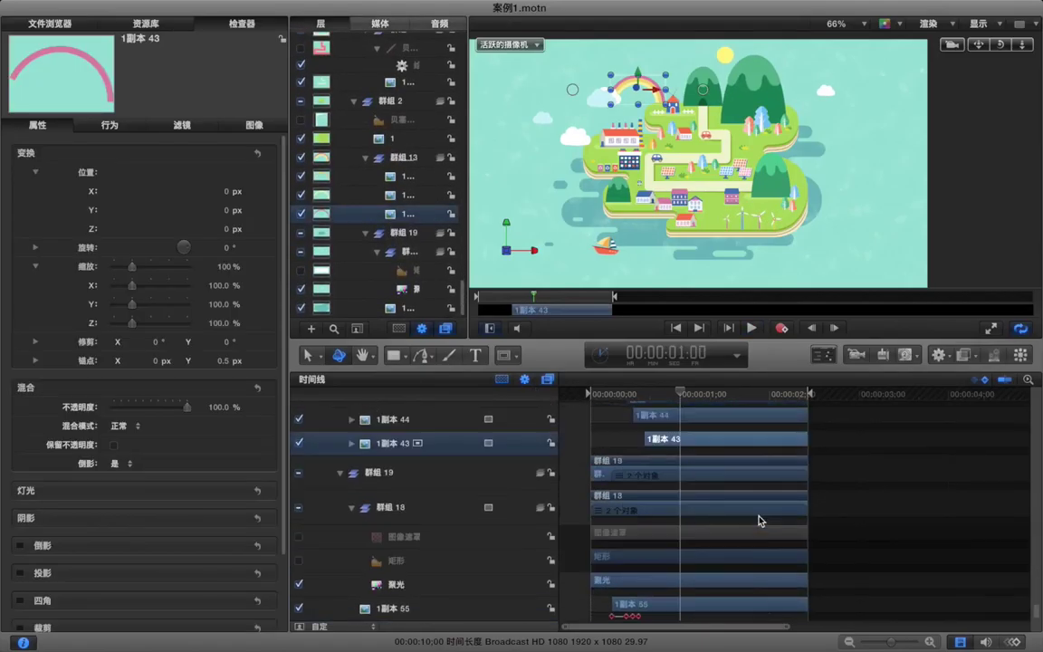
{"action": "scroll", "coordinate": [759, 520], "scroll_direction": "up", "scroll_amount": 2}
{"action": "left_click", "coordinate": [351, 492]}
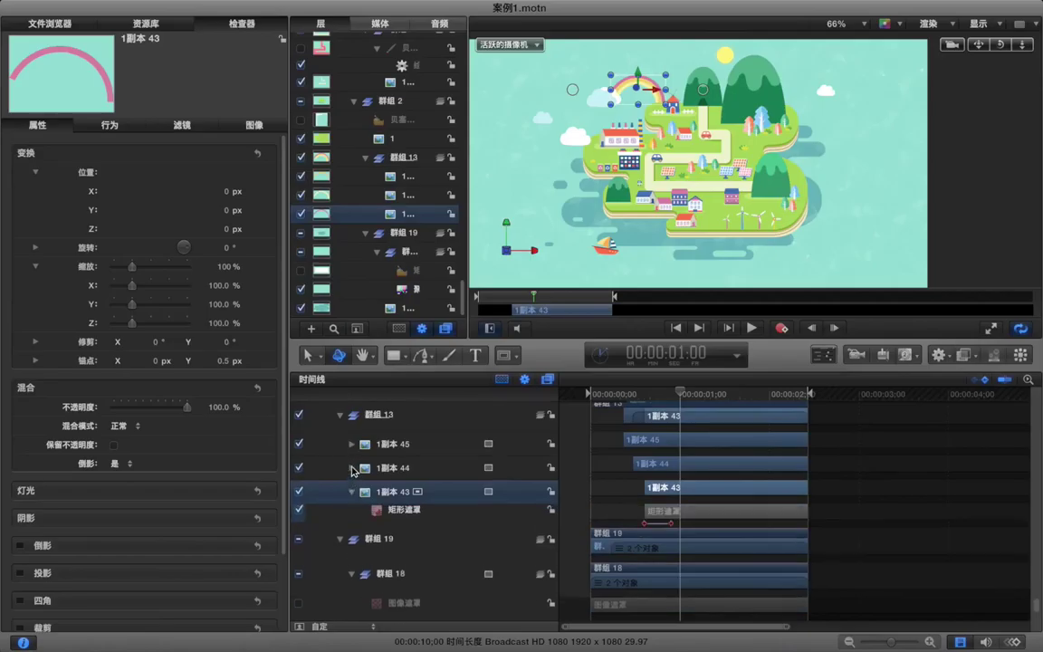
{"action": "left_click", "coordinate": [352, 468]}
{"action": "left_click", "coordinate": [352, 443]}
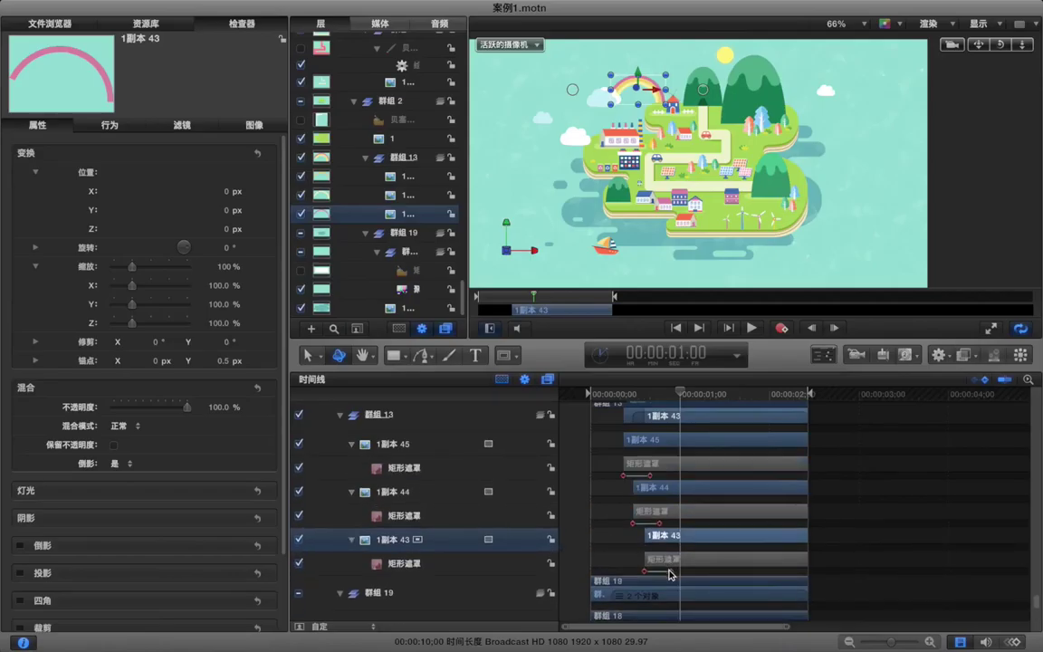
Step: Move the end keyframes of the three rainbow arcs' rectangle masks much later, staggered with 1副本 45 first and 1副本 43 last
{"action": "left_click_drag", "start_coordinate": [674, 571], "coordinate": [791, 571]}
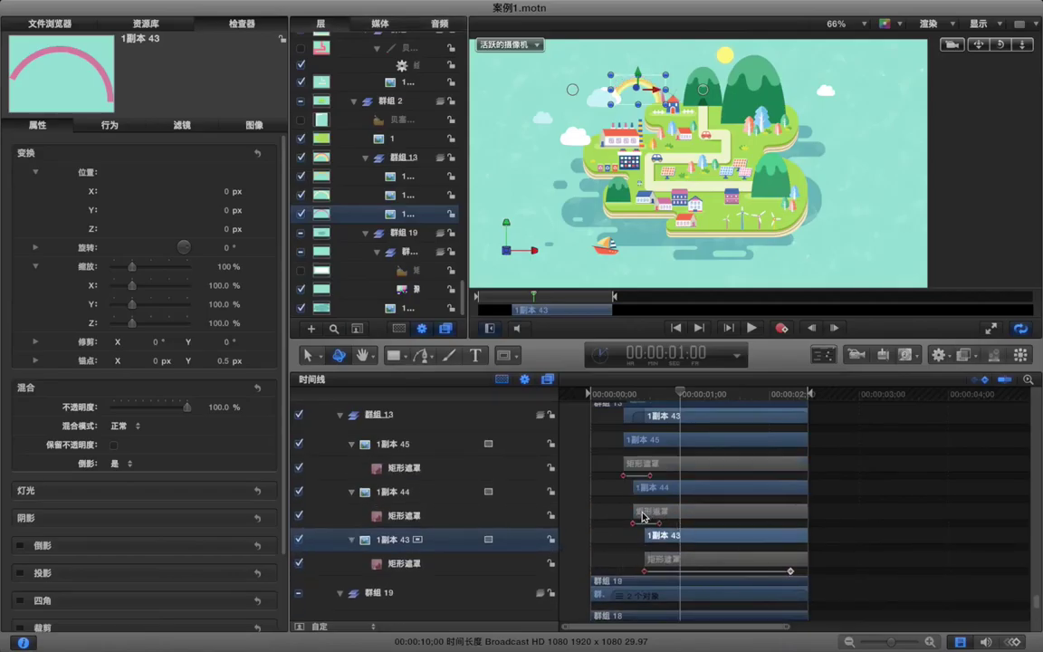
{"action": "left_click_drag", "start_coordinate": [660, 525], "coordinate": [775, 523]}
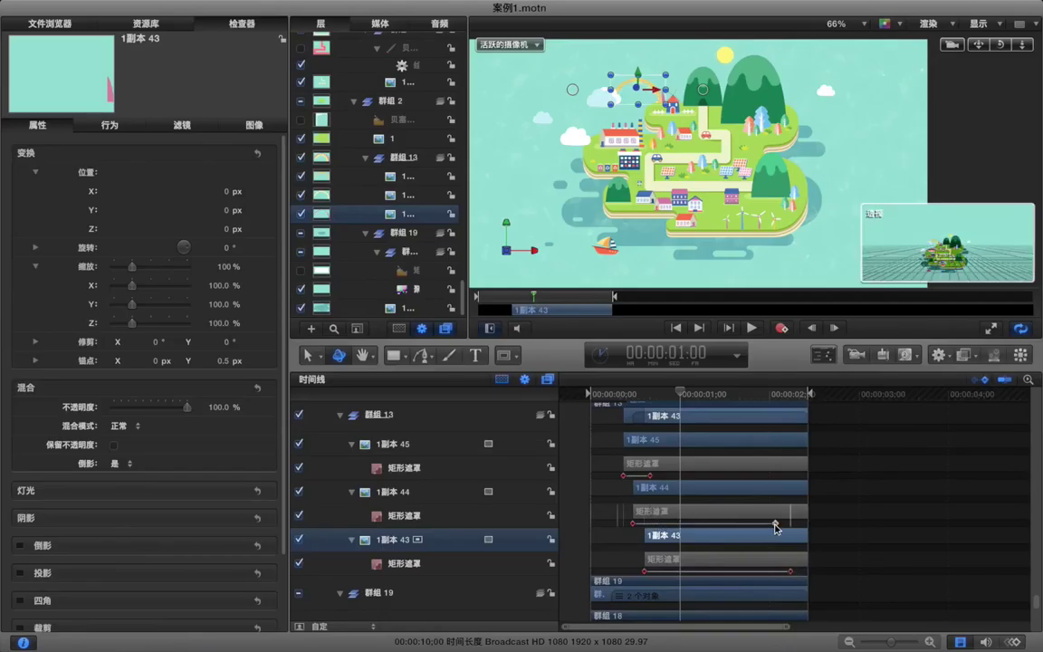
{"action": "left_click_drag", "start_coordinate": [651, 480], "coordinate": [758, 482]}
{"action": "left_click", "coordinate": [832, 481]}
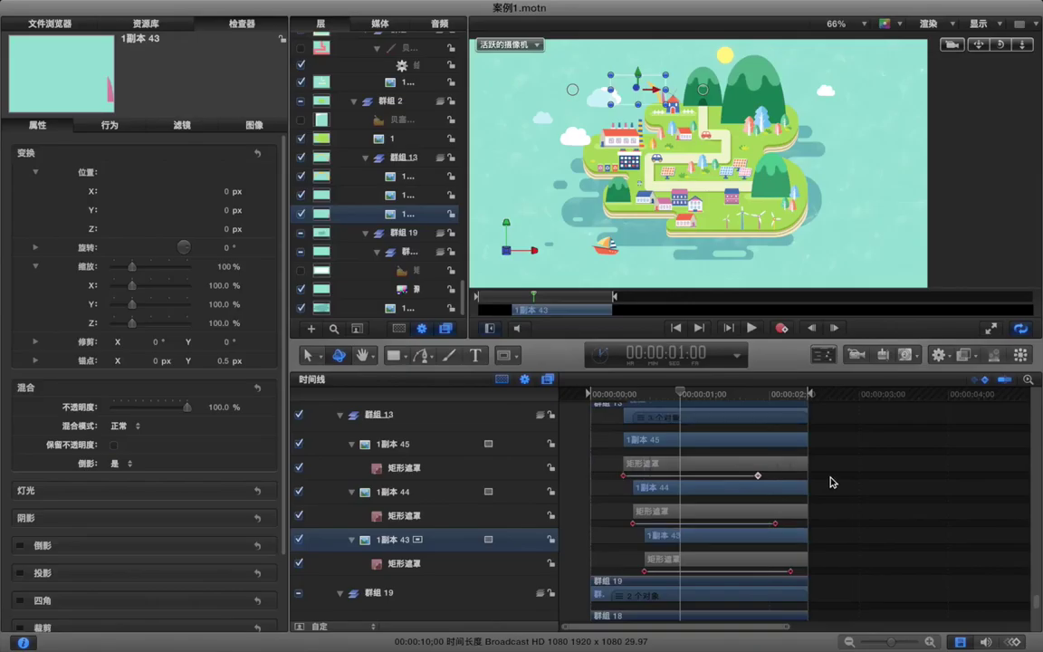
Step: Build a RAM preview of the play range, watch it in the enlarged canvas, and adjust the canvas render options
{"action": "key", "text": "super+r"}
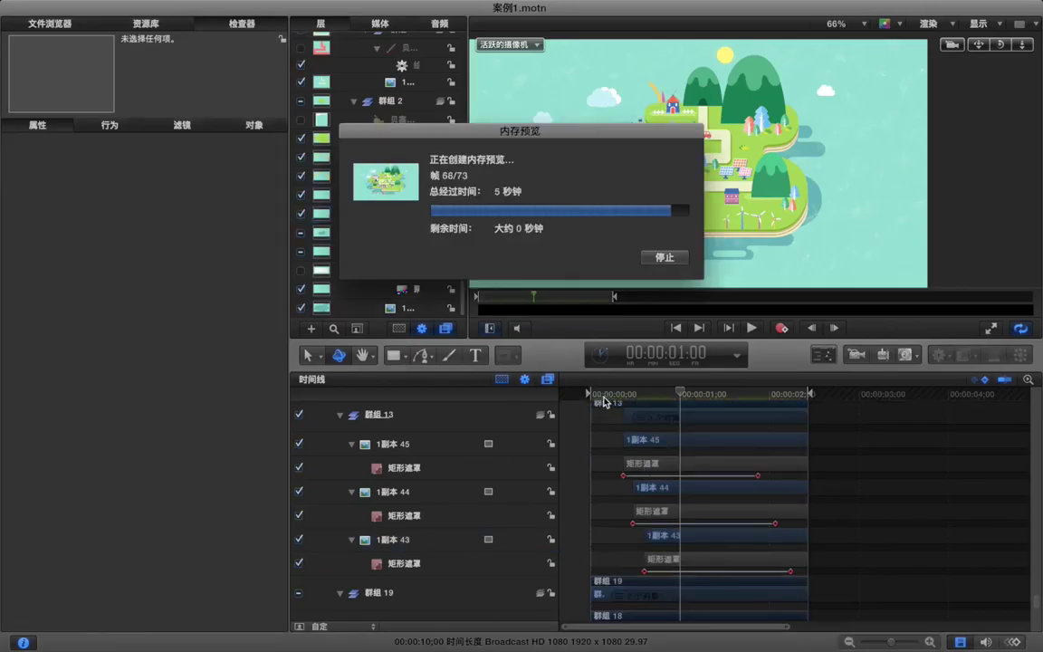
{"action": "left_click", "coordinate": [990, 328]}
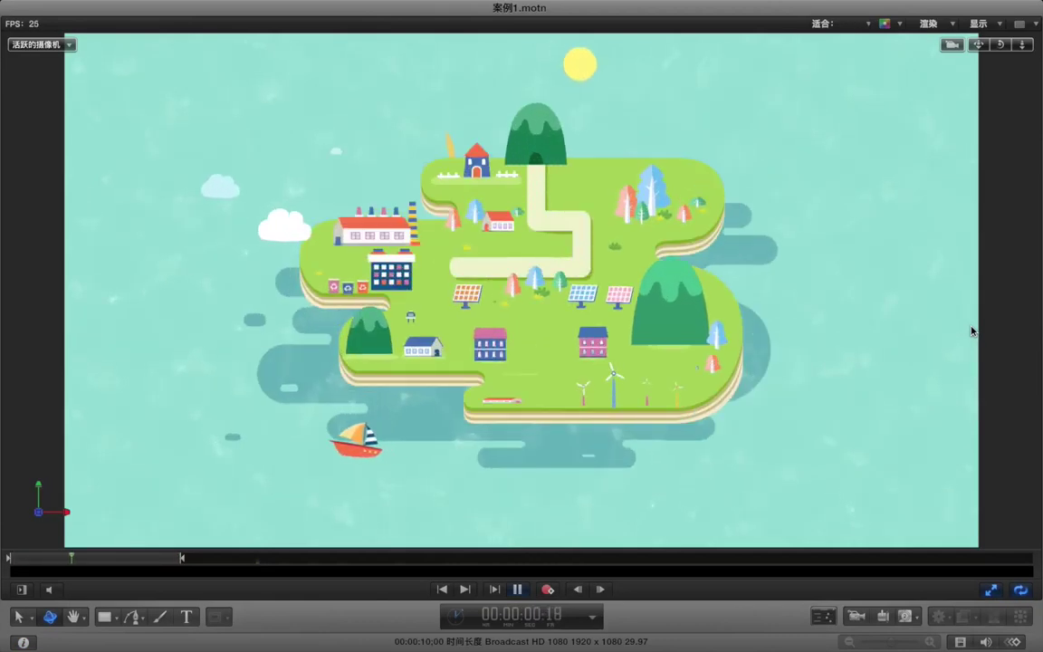
{"action": "key", "text": "space"}
{"action": "left_click", "coordinate": [931, 25]}
{"action": "left_click", "coordinate": [939, 62]}
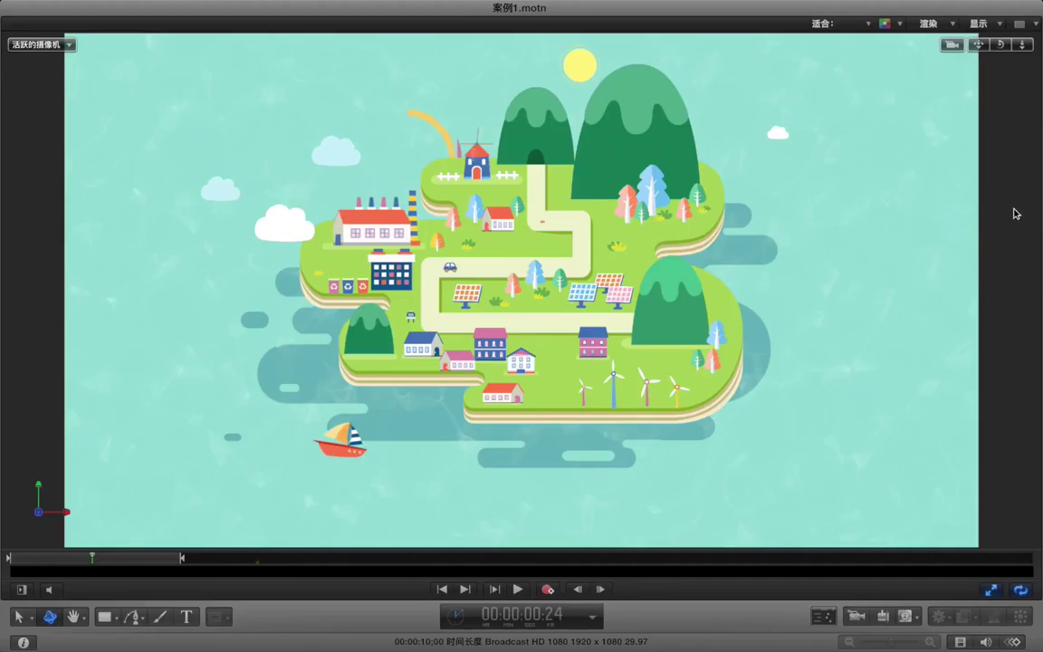